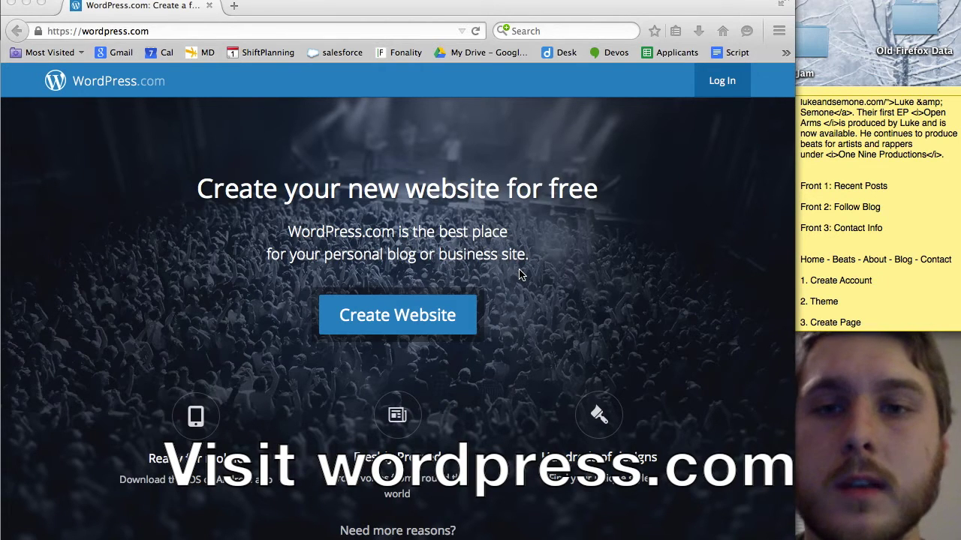
Click Create Website on wordpress.com to begin signing up for a new site.
{"action": "left_click", "coordinate": [414, 318]}
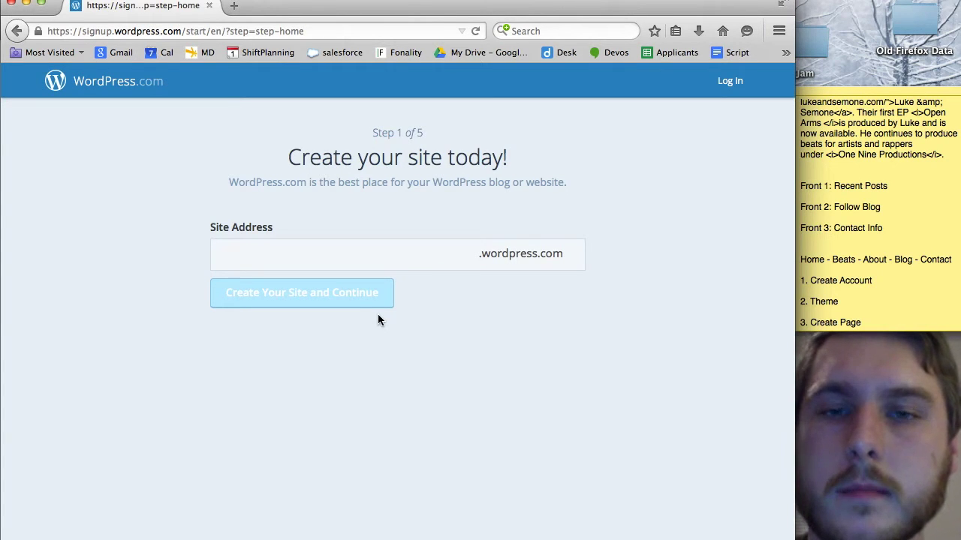
Enter and claim the free site address thecheapsite.wordpress.com.
{"action": "left_click", "coordinate": [414, 253]}
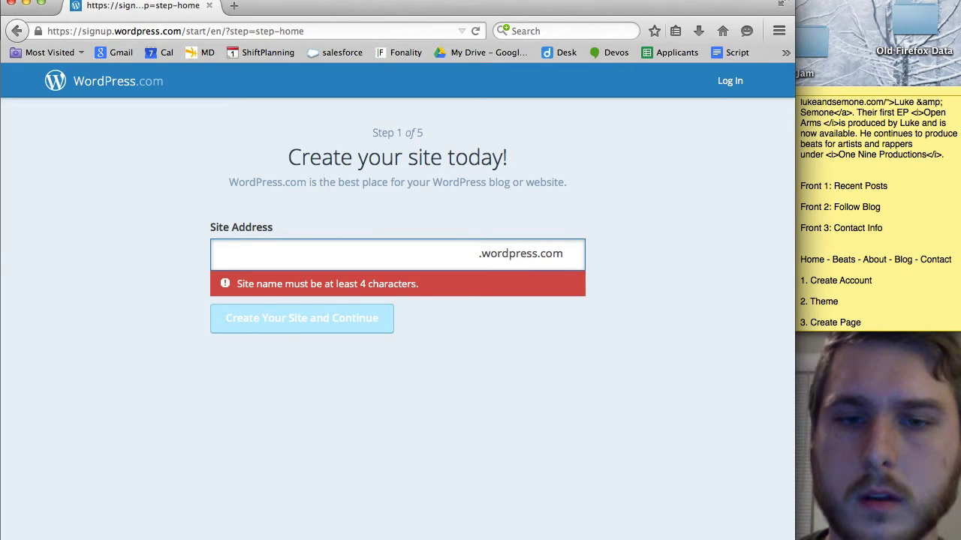
{"action": "type", "text": "thecheapsi"}
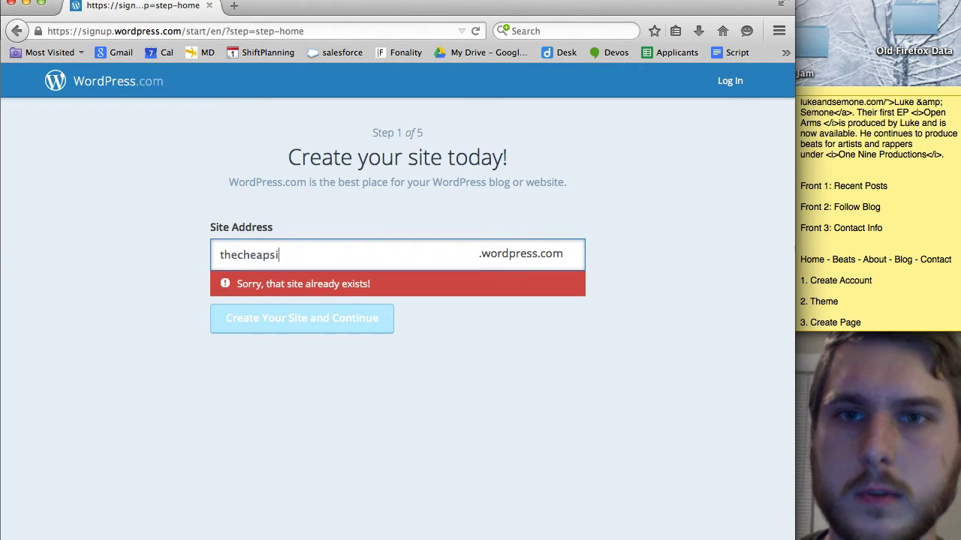
{"action": "type", "text": "te"}
{"action": "left_click", "coordinate": [448, 427]}
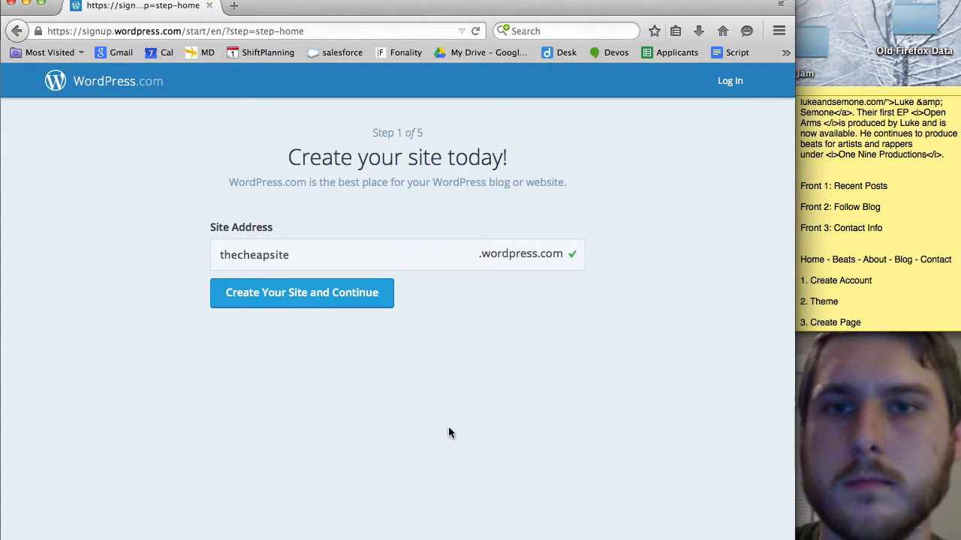
Fill in the account email, username and password and submit them.
{"action": "left_click", "coordinate": [318, 294]}
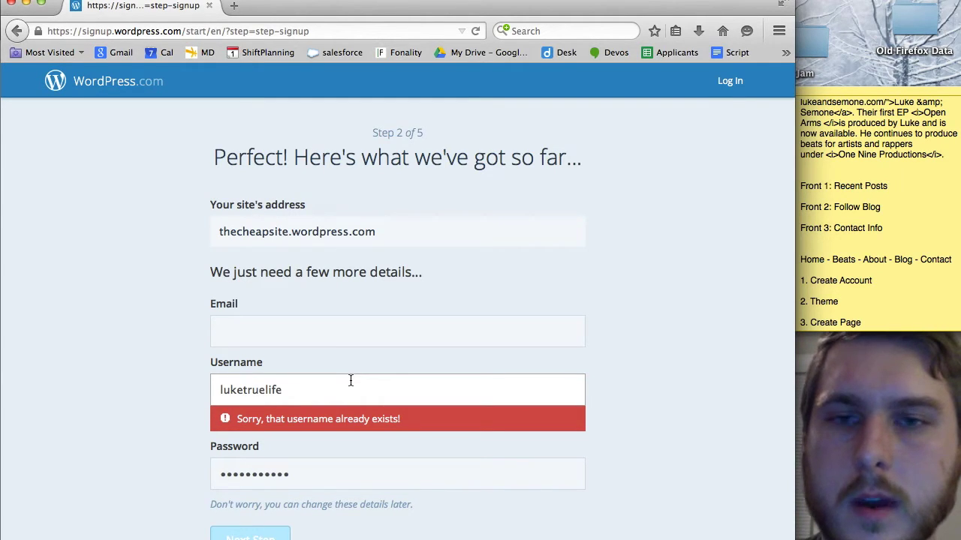
{"action": "left_click", "coordinate": [334, 335]}
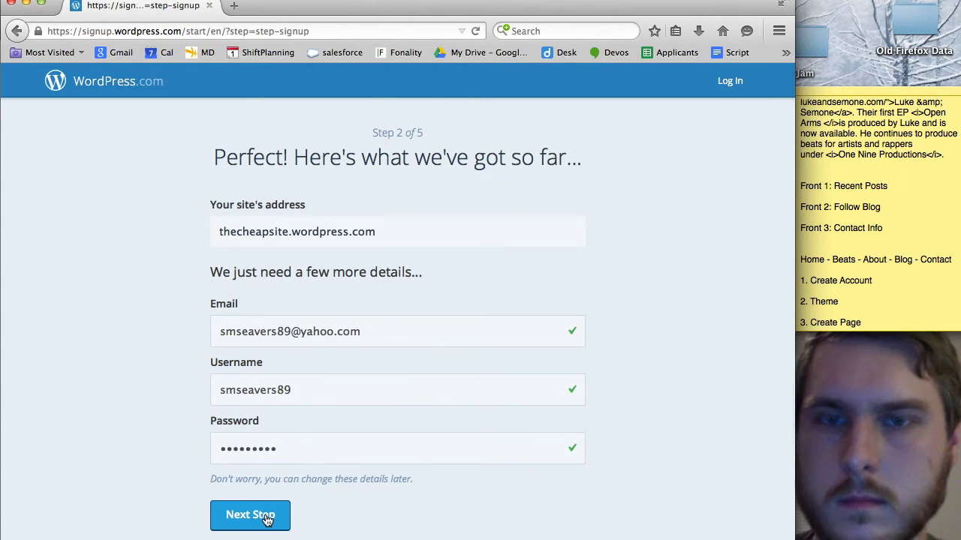
{"action": "left_click", "coordinate": [247, 515]}
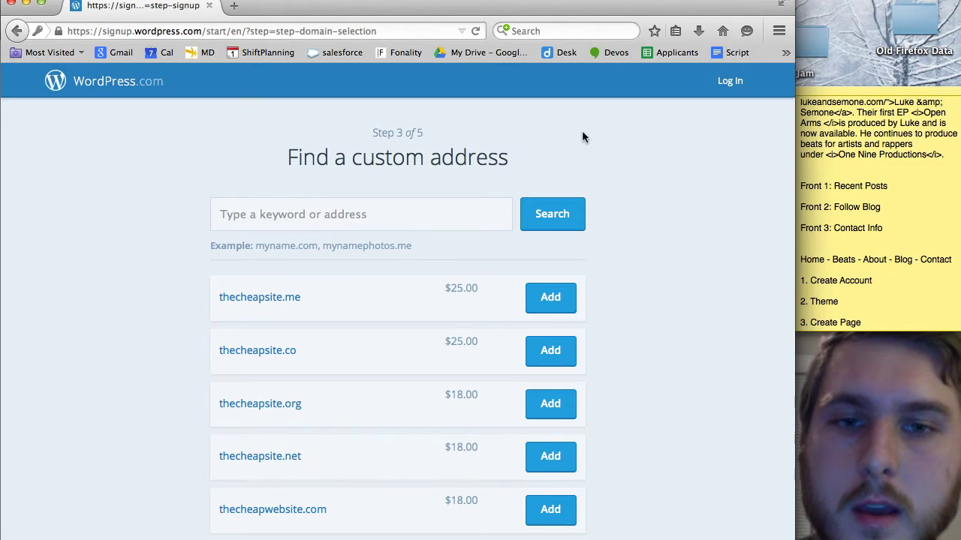
Decline the custom domain offer with No Thanks.
{"action": "scroll", "coordinate": [407, 369], "scroll_direction": "down", "scroll_amount": 2}
{"action": "scroll", "coordinate": [407, 369], "scroll_direction": "up", "scroll_amount": 2}
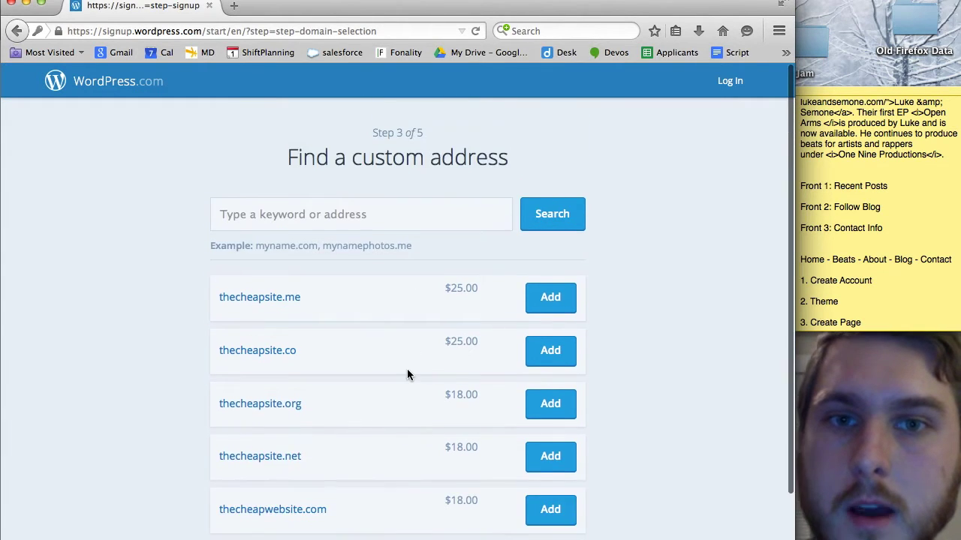
{"action": "scroll", "coordinate": [407, 368], "scroll_direction": "down", "scroll_amount": 2}
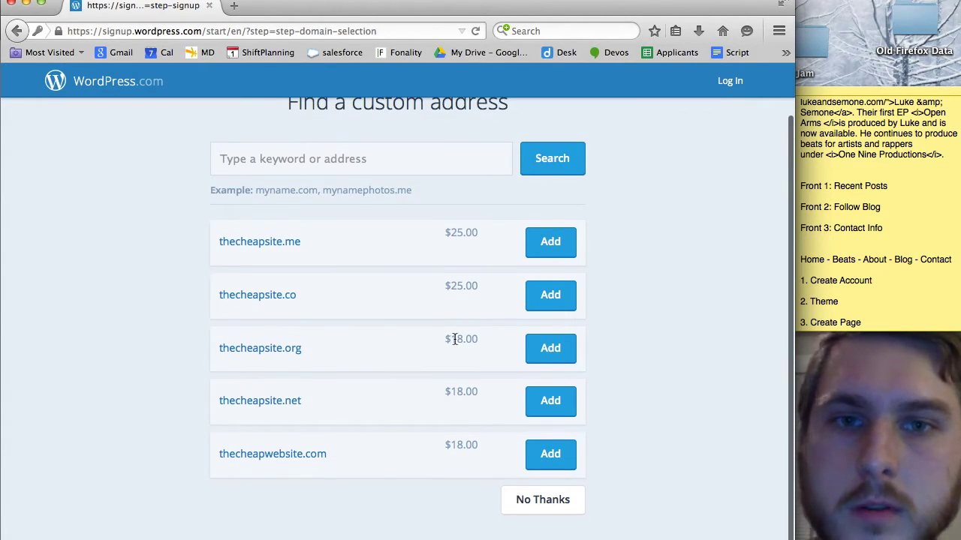
{"action": "scroll", "coordinate": [448, 417], "scroll_direction": "up", "scroll_amount": 1}
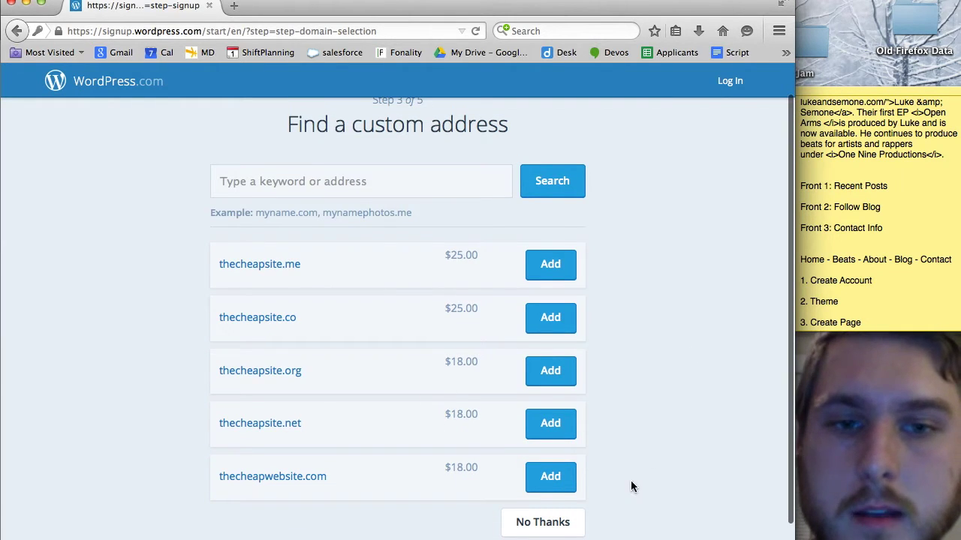
{"action": "left_click", "coordinate": [560, 530]}
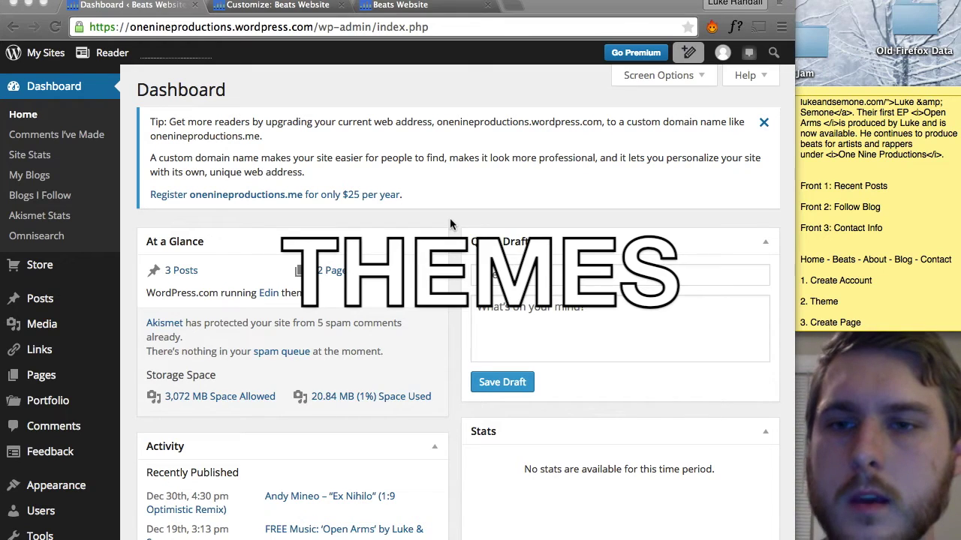
Open Appearance from the dashboard sidebar to reach the Themes page.
{"action": "scroll", "coordinate": [393, 216], "scroll_direction": "down", "scroll_amount": 3}
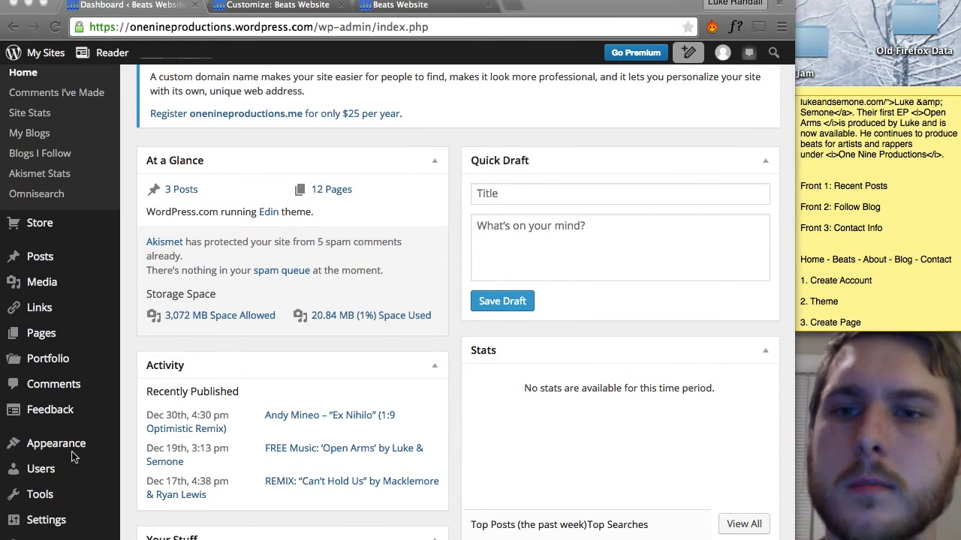
{"action": "left_click", "coordinate": [81, 446]}
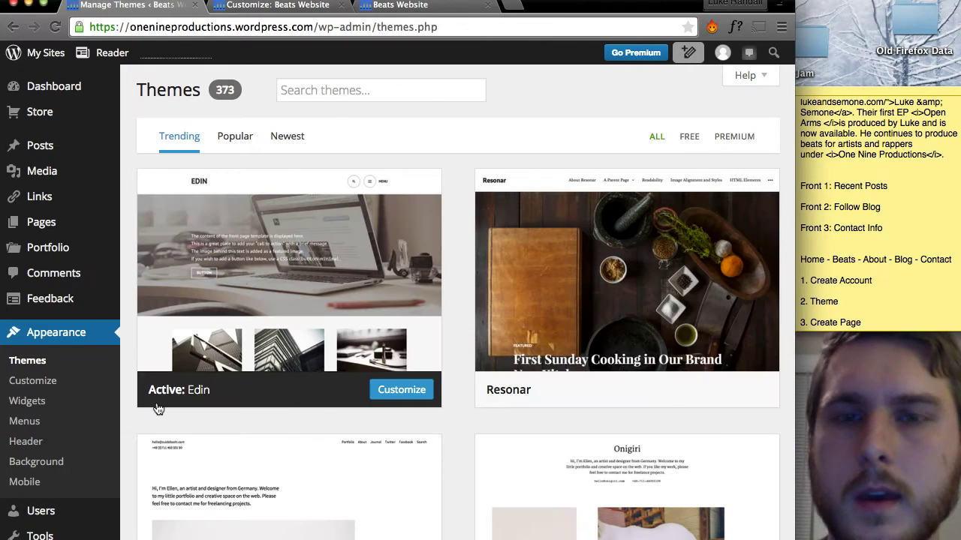
Filter the theme gallery to Free, then Premium, then Free themes again.
{"action": "scroll", "coordinate": [336, 357], "scroll_direction": "down", "scroll_amount": 3}
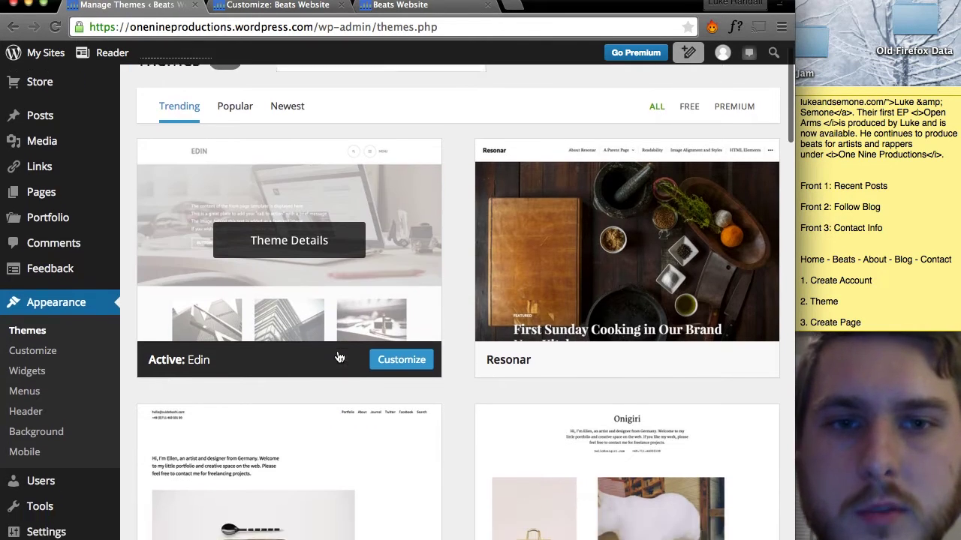
{"action": "scroll", "coordinate": [337, 358], "scroll_direction": "down", "scroll_amount": 6}
{"action": "scroll", "coordinate": [590, 184], "scroll_direction": "up", "scroll_amount": 7}
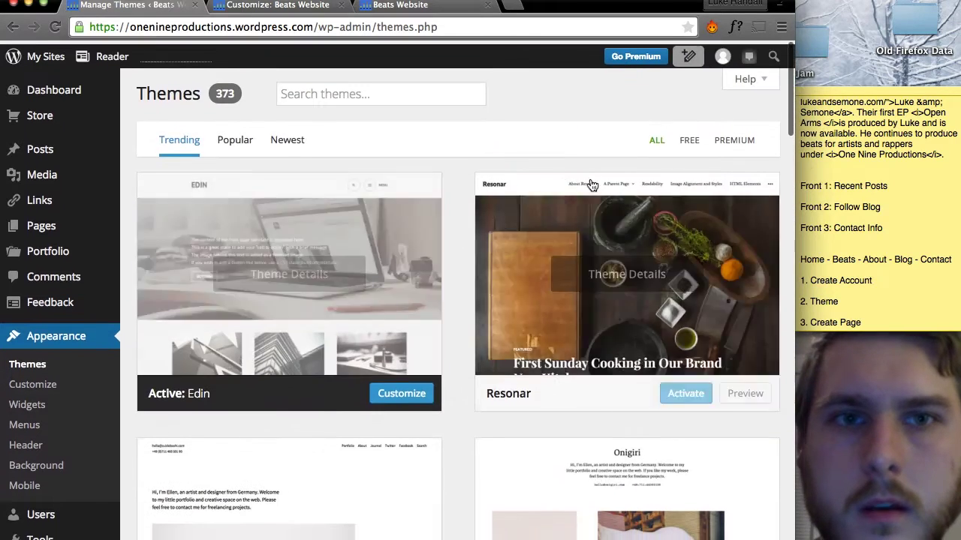
{"action": "left_click", "coordinate": [686, 139]}
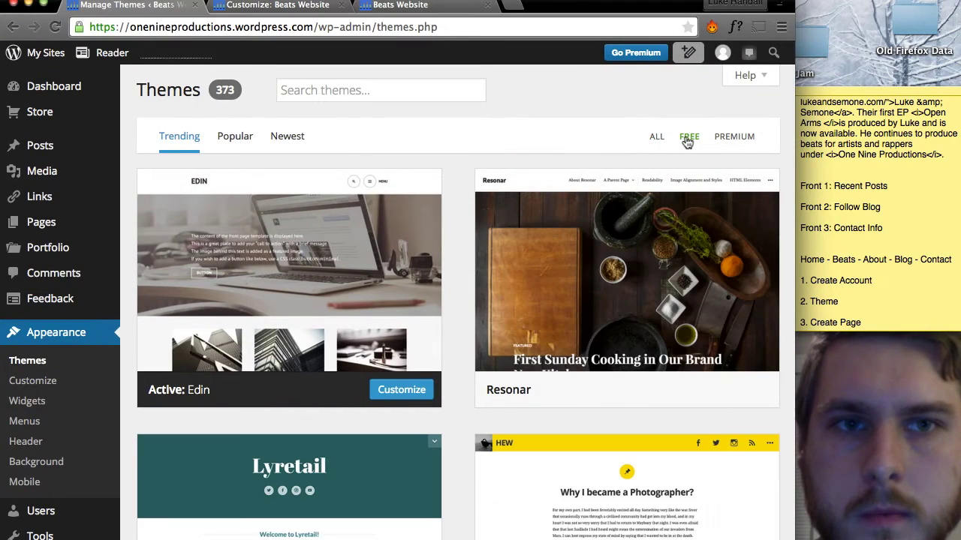
{"action": "left_click", "coordinate": [739, 137]}
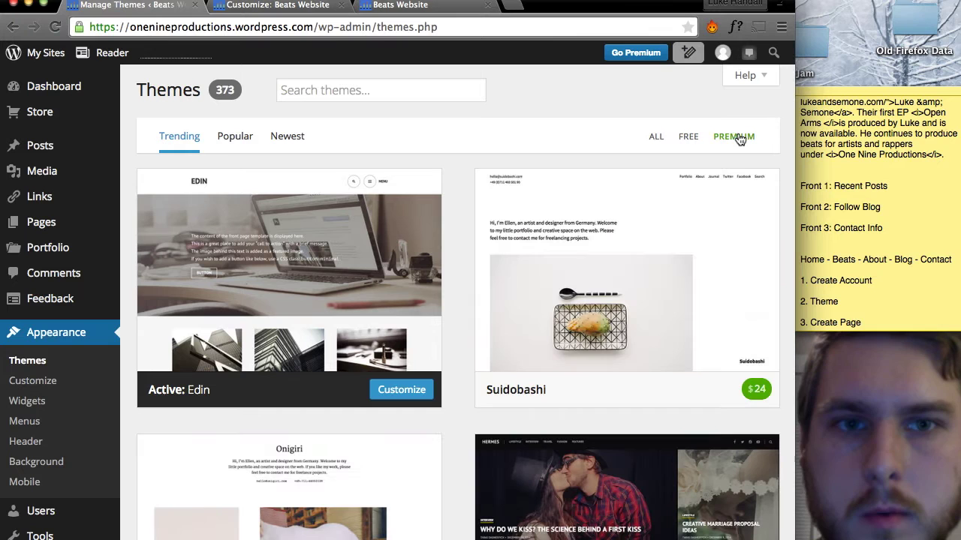
{"action": "left_click", "coordinate": [689, 142]}
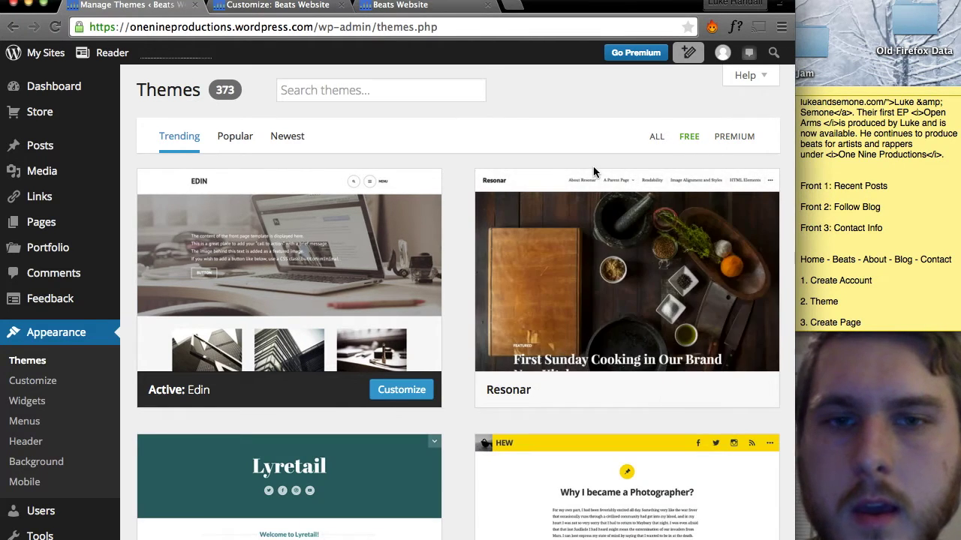
Browse the free theme cards, then view the live Beats Website.
{"action": "scroll", "coordinate": [594, 173], "scroll_direction": "down", "scroll_amount": 6}
{"action": "scroll", "coordinate": [595, 174], "scroll_direction": "down", "scroll_amount": 10}
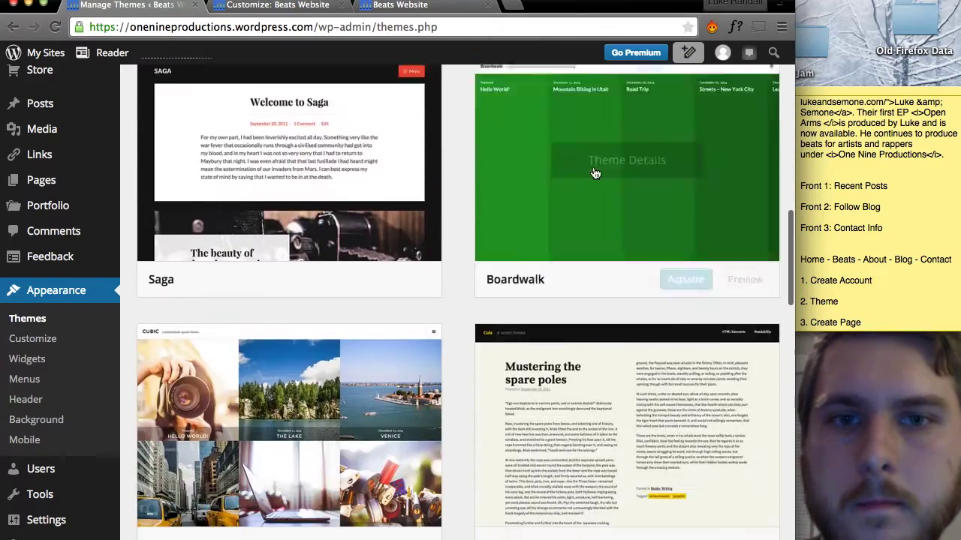
{"action": "scroll", "coordinate": [594, 173], "scroll_direction": "up", "scroll_amount": 5}
{"action": "scroll", "coordinate": [593, 174], "scroll_direction": "up", "scroll_amount": 10}
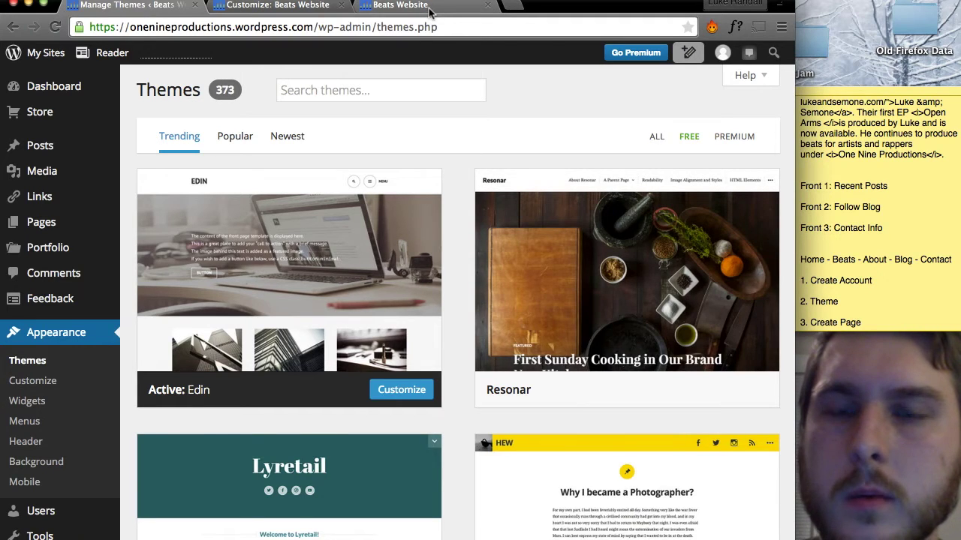
{"action": "left_click", "coordinate": [430, 8]}
{"action": "key", "text": "super+r"}
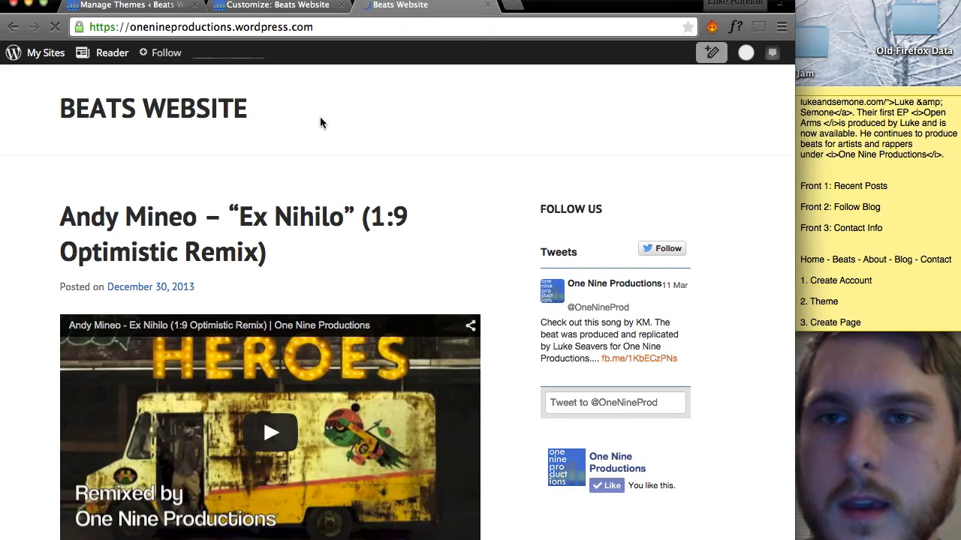
{"action": "scroll", "coordinate": [321, 122], "scroll_direction": "down", "scroll_amount": 10}
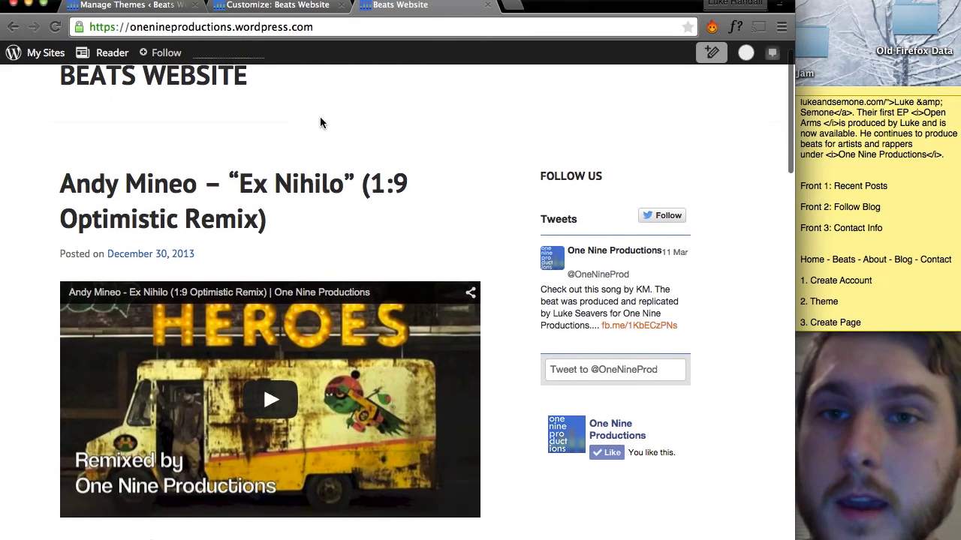
{"action": "scroll", "coordinate": [319, 122], "scroll_direction": "down", "scroll_amount": 4}
{"action": "scroll", "coordinate": [320, 122], "scroll_direction": "up", "scroll_amount": 15}
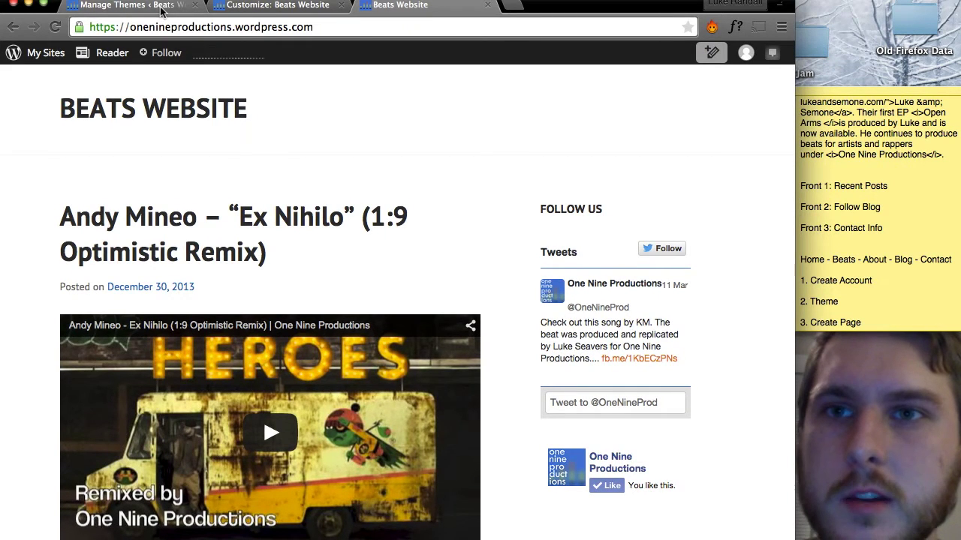
{"action": "left_click", "coordinate": [131, 6]}
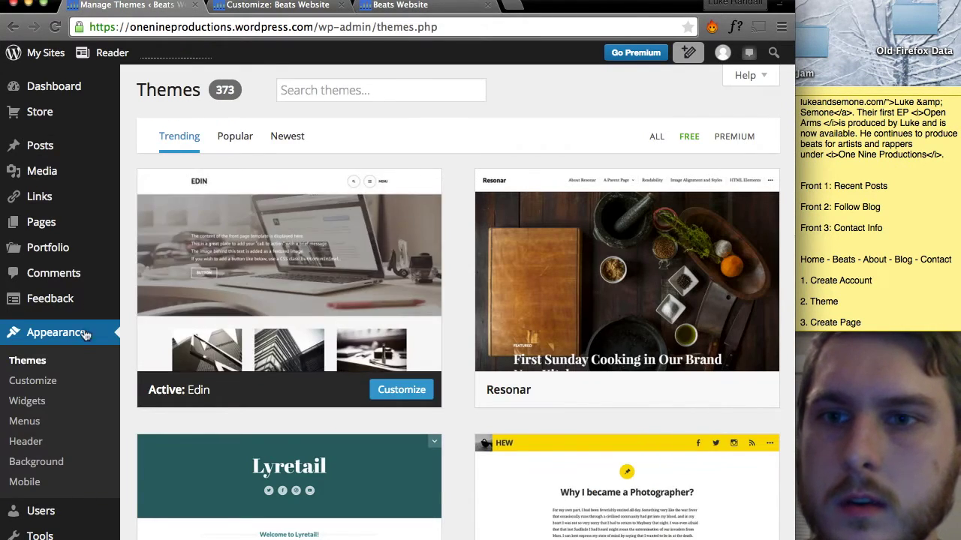
{"action": "left_click", "coordinate": [34, 385]}
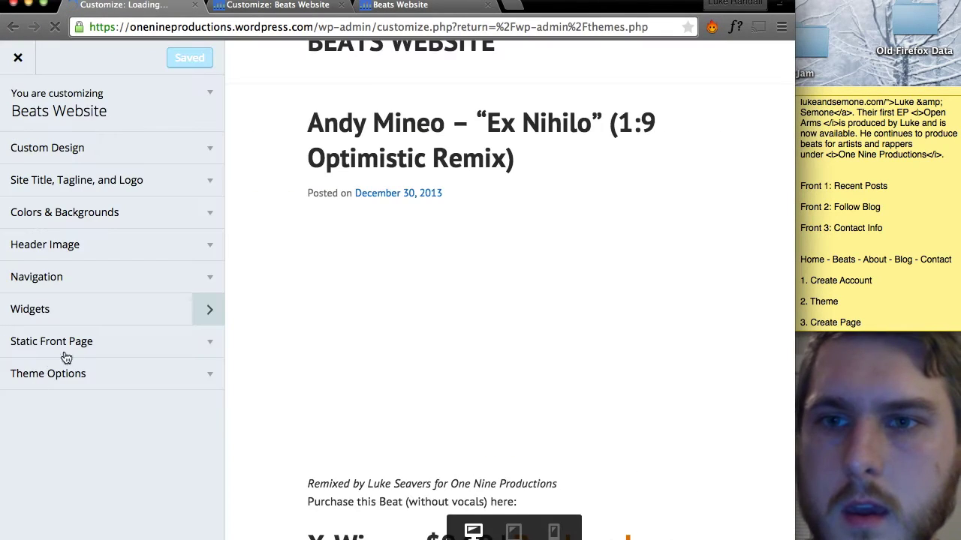
Choose a static front page with Home as front page and Blog as posts page, and publish.
{"action": "left_click", "coordinate": [79, 343]}
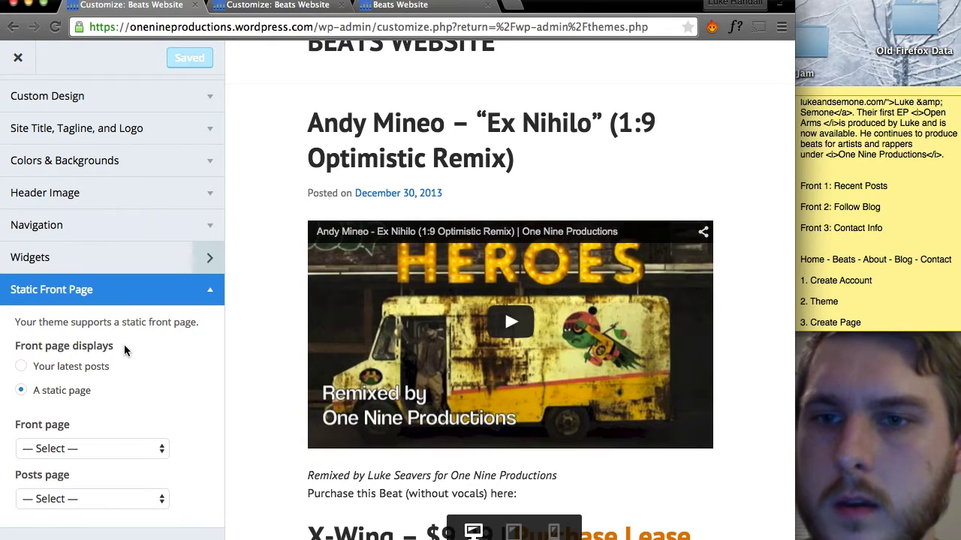
{"action": "scroll", "coordinate": [124, 344], "scroll_direction": "down", "scroll_amount": 2}
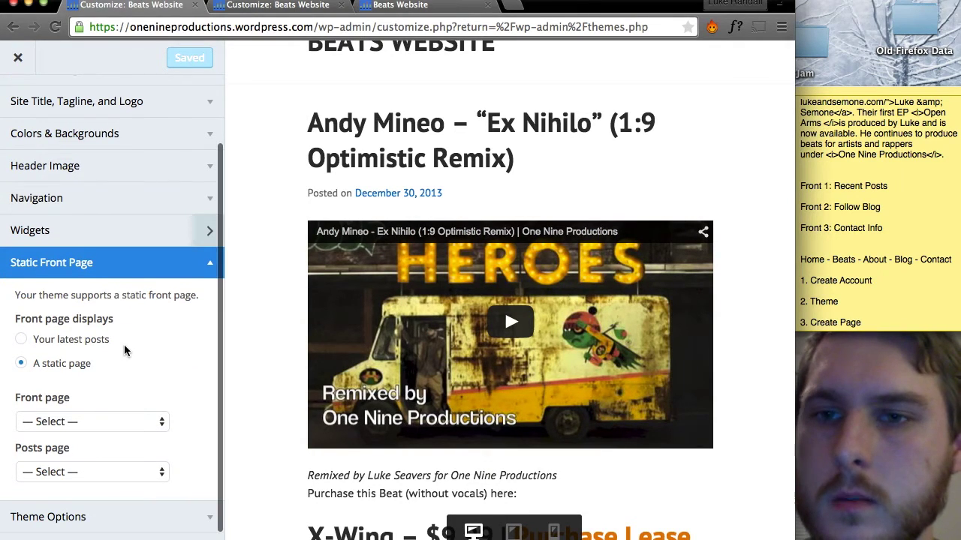
{"action": "left_click", "coordinate": [76, 422]}
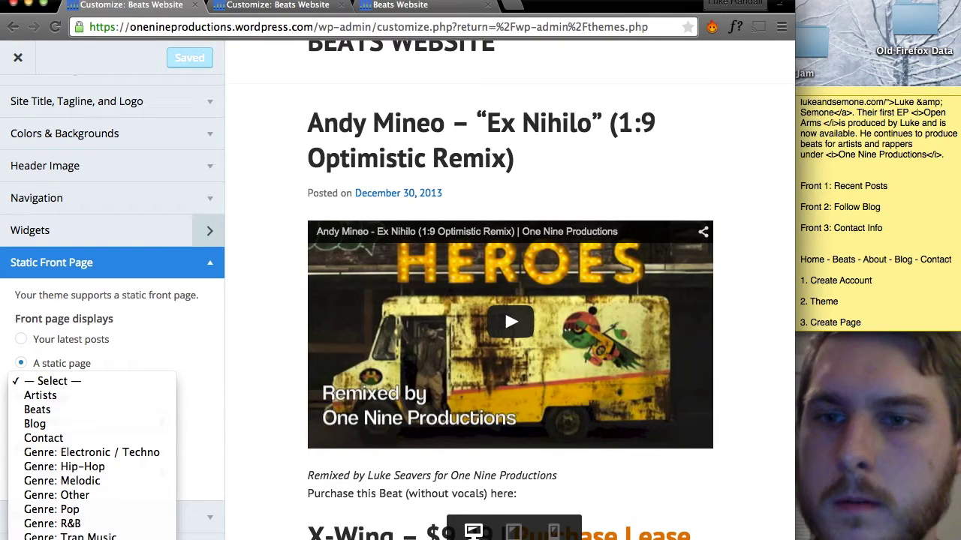
{"action": "left_click", "coordinate": [60, 533]}
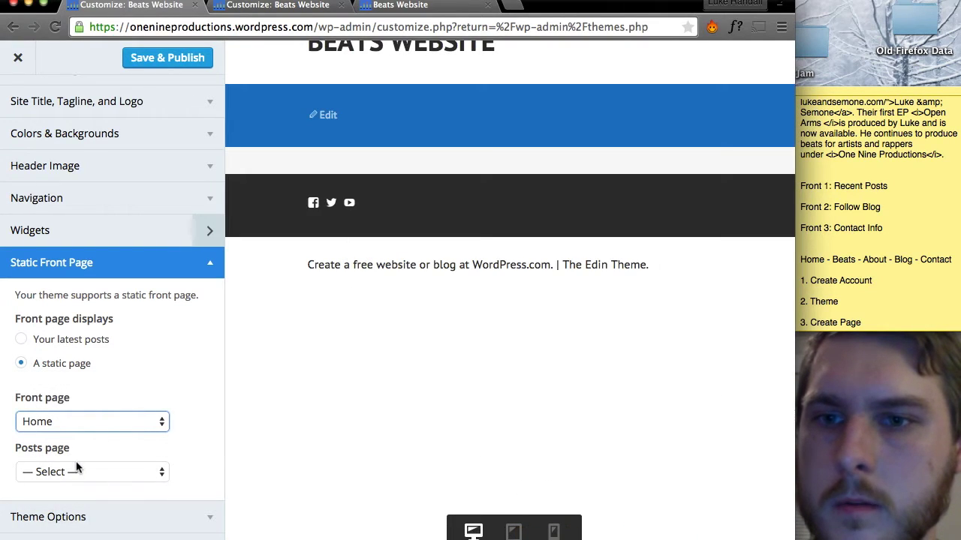
{"action": "left_click", "coordinate": [86, 471]}
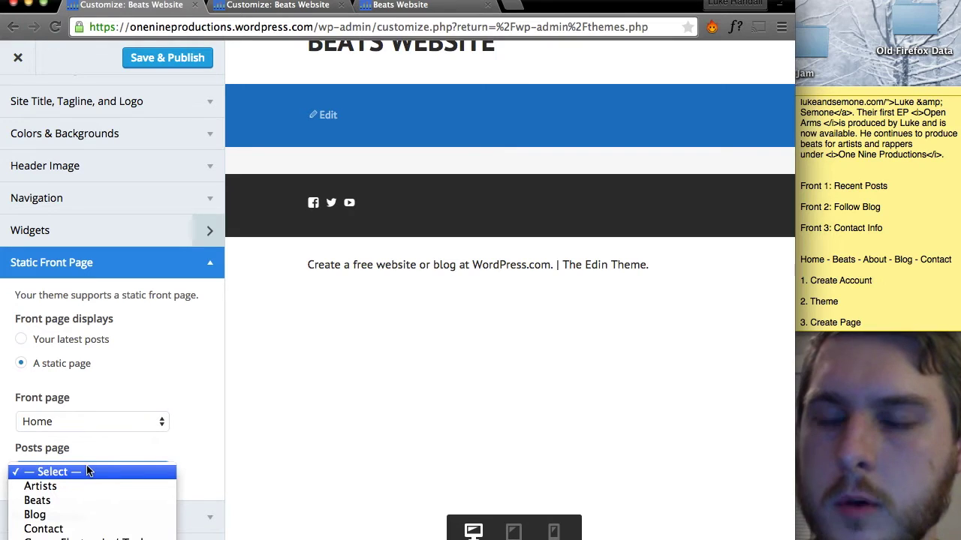
{"action": "left_click", "coordinate": [66, 503]}
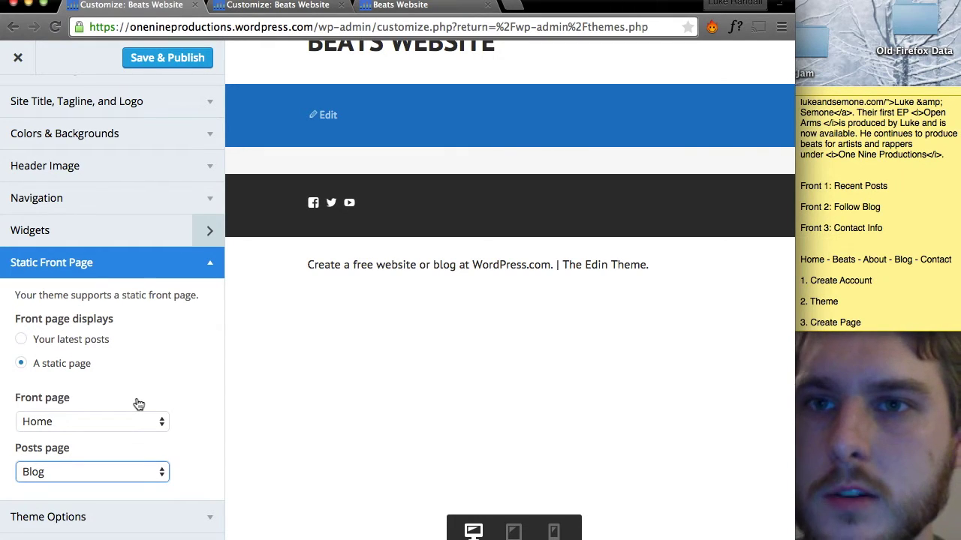
{"action": "left_click", "coordinate": [187, 60]}
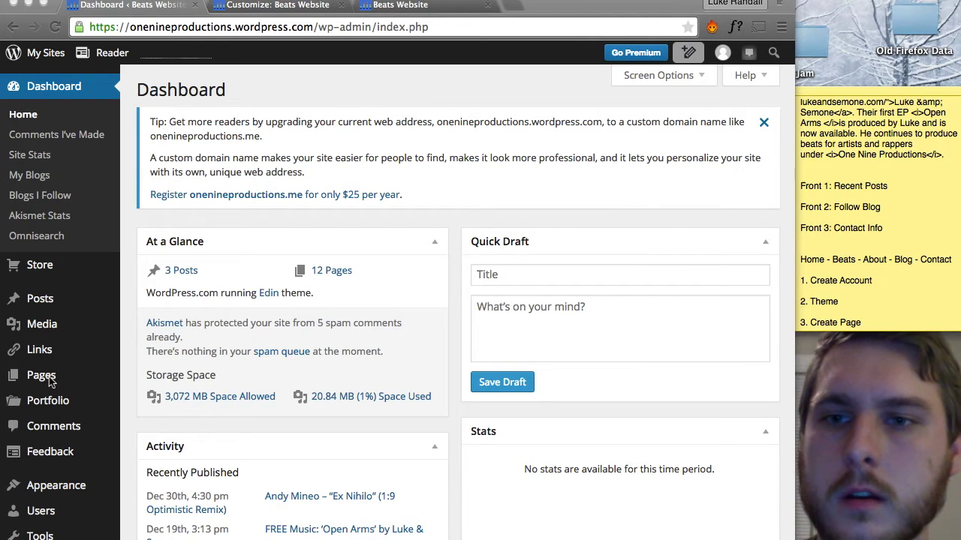
Start a new page titled 'About'.
{"action": "mouse_move", "coordinate": [51, 376]}
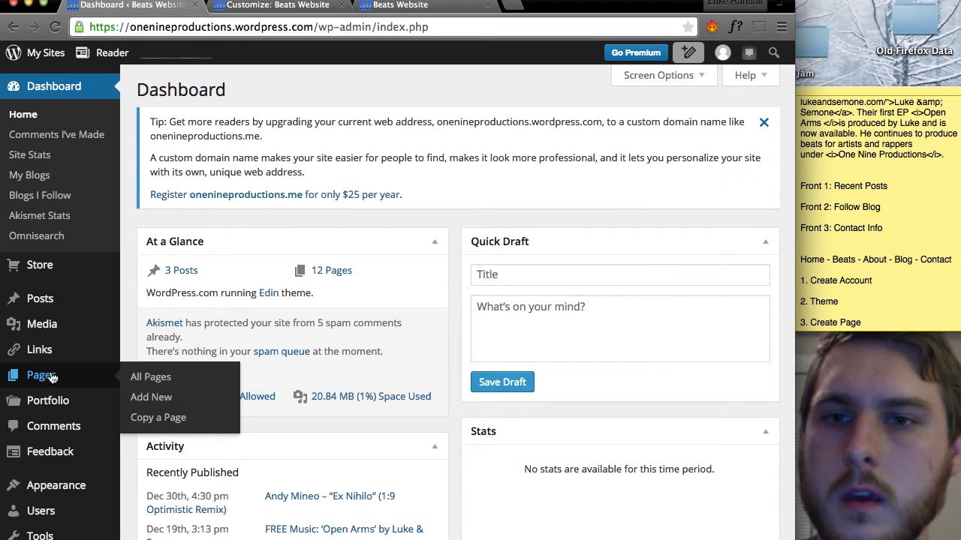
{"action": "left_click", "coordinate": [150, 400]}
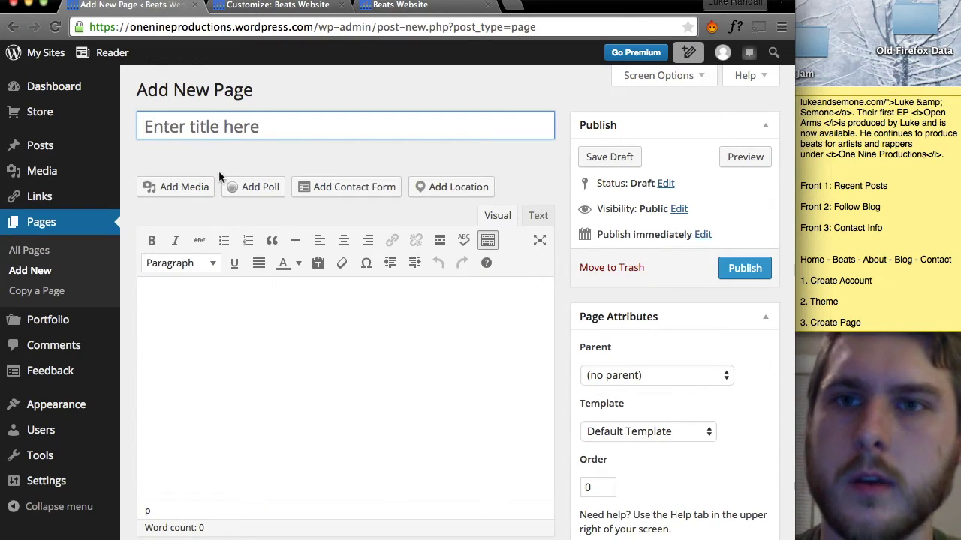
{"action": "type", "text": "About"}
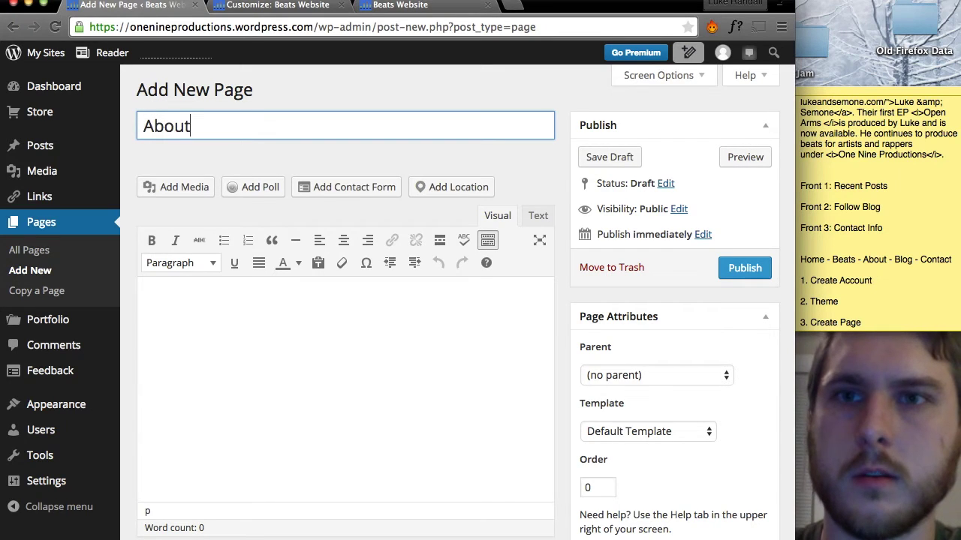
Copy the About the Producer text from the notes and paste it as HTML into the body.
{"action": "left_click", "coordinate": [922, 147]}
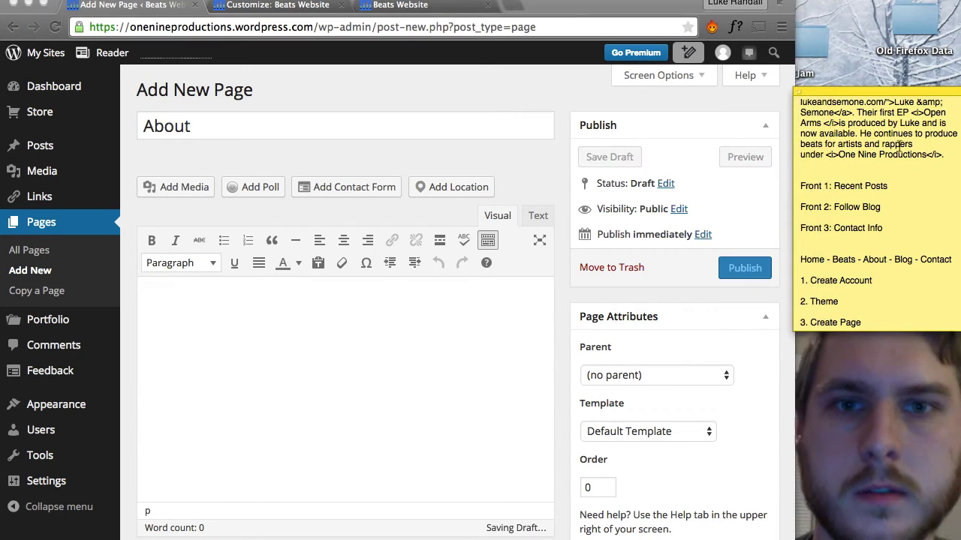
{"action": "scroll", "coordinate": [934, 188], "scroll_direction": "up", "scroll_amount": 3}
{"action": "scroll", "coordinate": [939, 219], "scroll_direction": "up", "scroll_amount": 2}
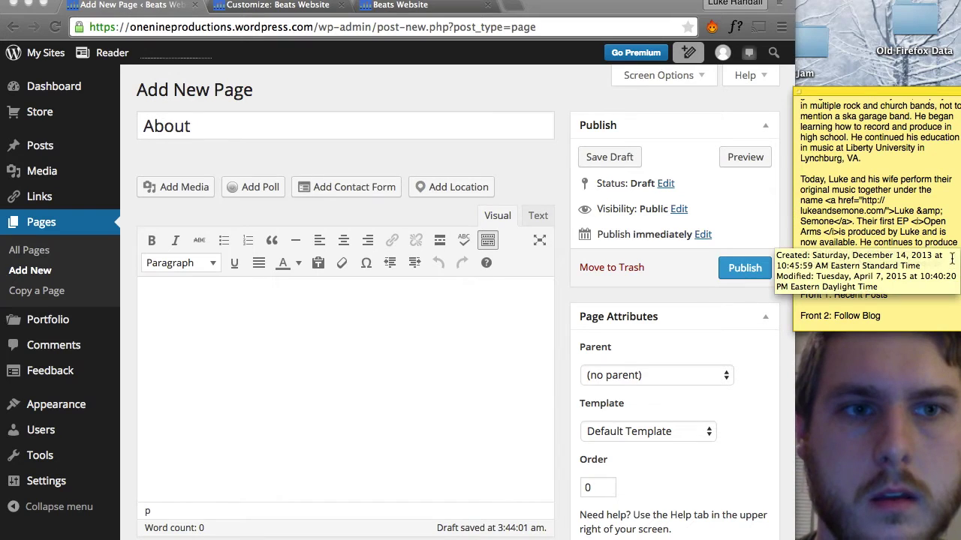
{"action": "left_click_drag", "start_coordinate": [943, 263], "coordinate": [821, 81]}
{"action": "left_click", "coordinate": [484, 250]}
{"action": "left_click", "coordinate": [540, 216]}
{"action": "left_click", "coordinate": [409, 350]}
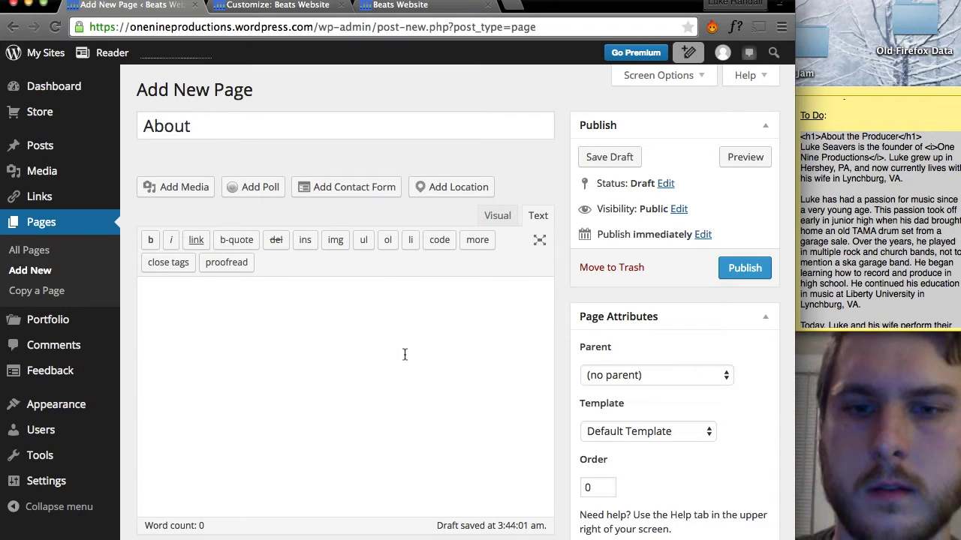
Review the formatted About the Producer content and bring up the featured image picker.
{"action": "left_click", "coordinate": [496, 221]}
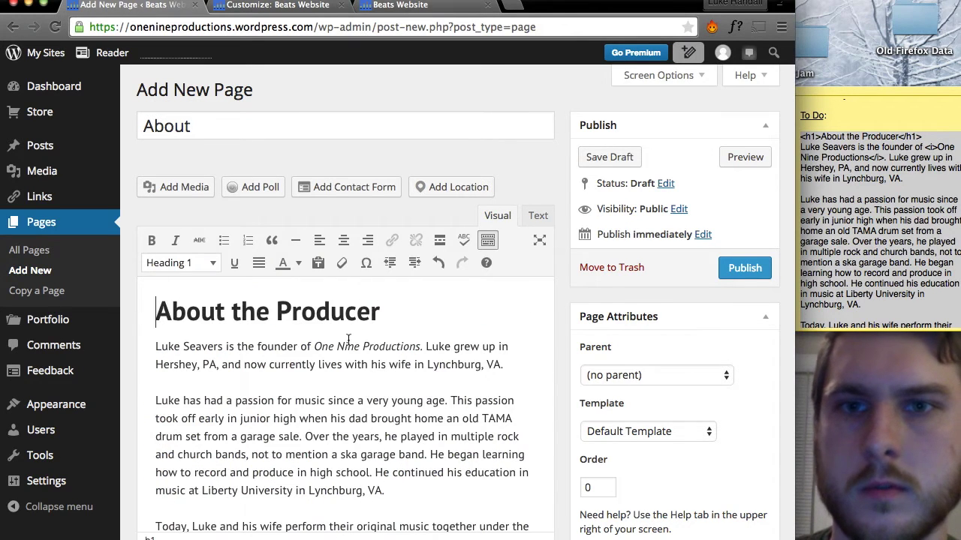
{"action": "scroll", "coordinate": [348, 341], "scroll_direction": "down", "scroll_amount": 3}
{"action": "scroll", "coordinate": [347, 342], "scroll_direction": "up", "scroll_amount": 3}
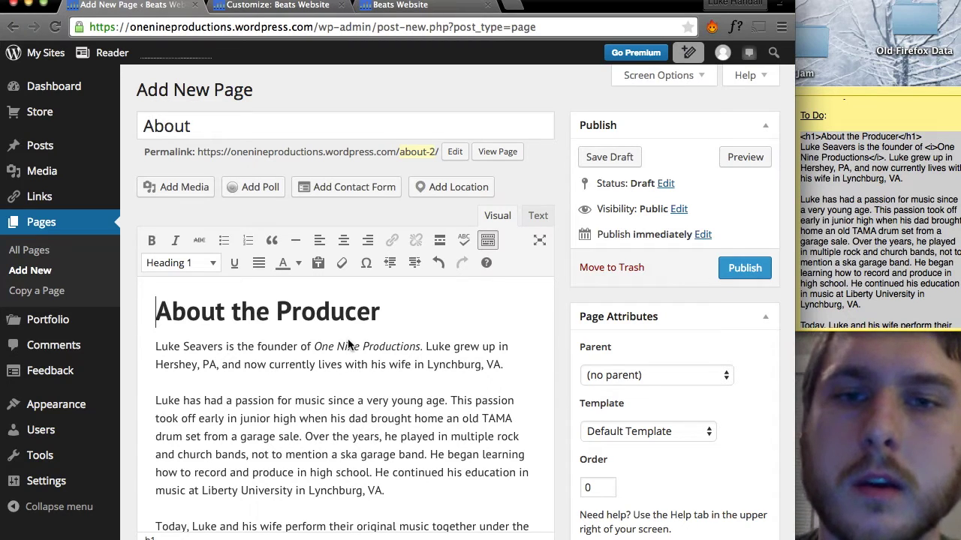
{"action": "scroll", "coordinate": [348, 344], "scroll_direction": "down", "scroll_amount": 5}
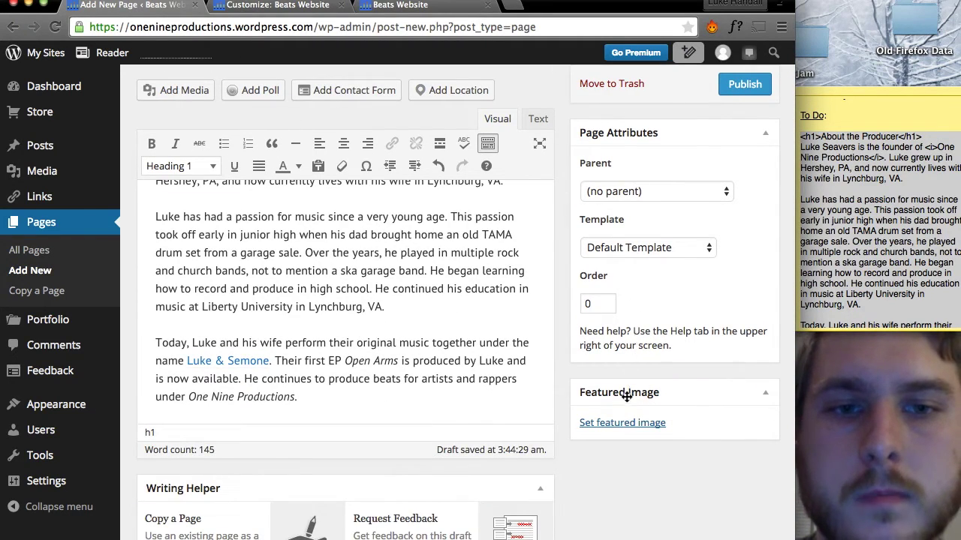
{"action": "left_click", "coordinate": [623, 425]}
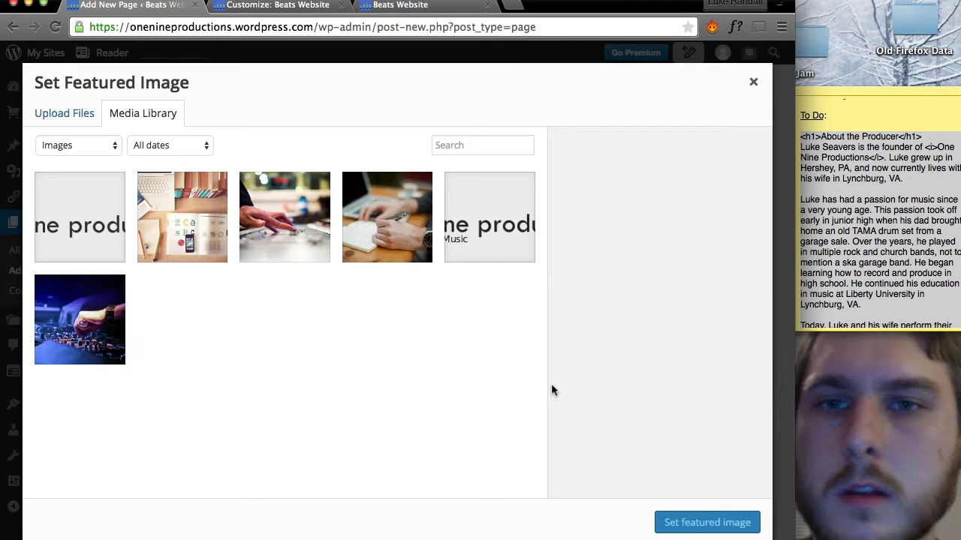
Set the second Media Library thumbnail, the desk flat-lay photo, as the featured image.
{"action": "left_click", "coordinate": [182, 231]}
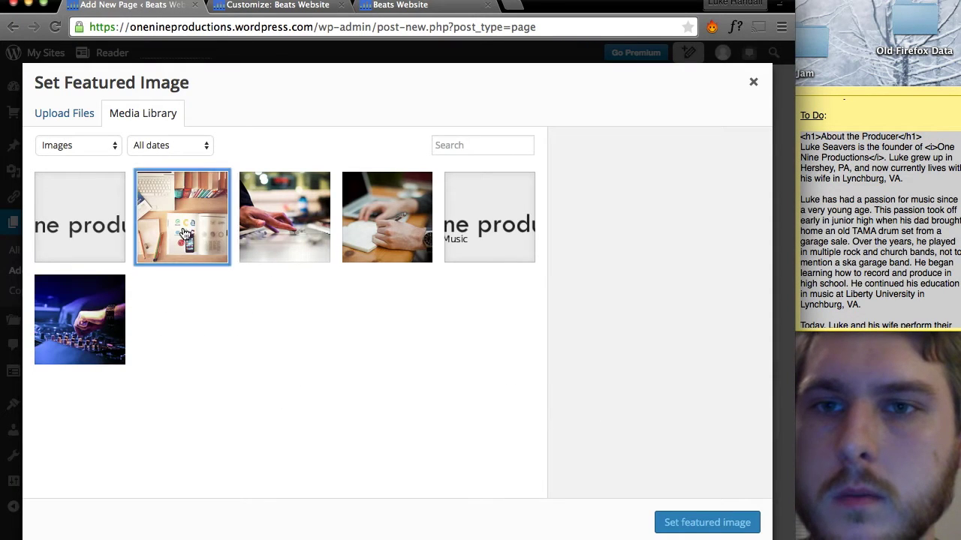
{"action": "left_click", "coordinate": [707, 522]}
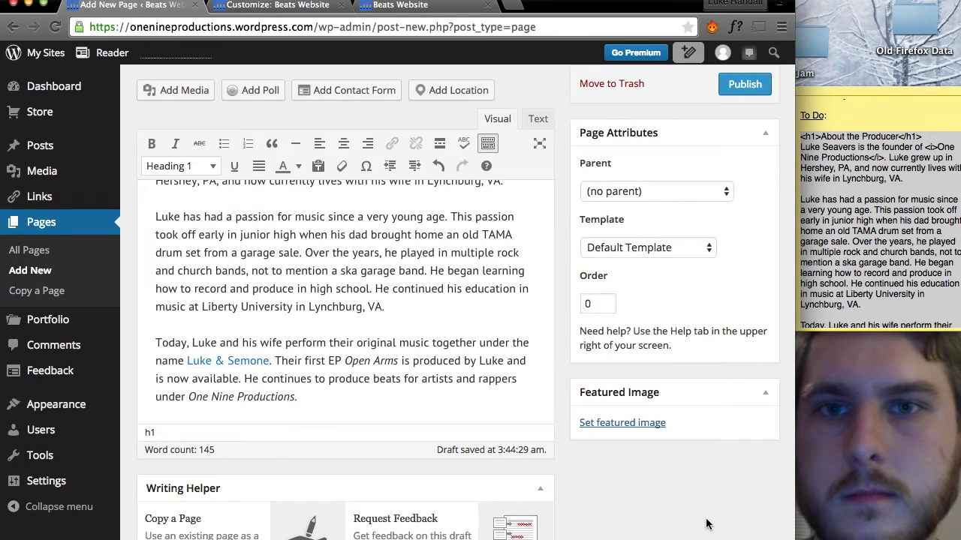
{"action": "scroll", "coordinate": [564, 398], "scroll_direction": "down", "scroll_amount": 10}
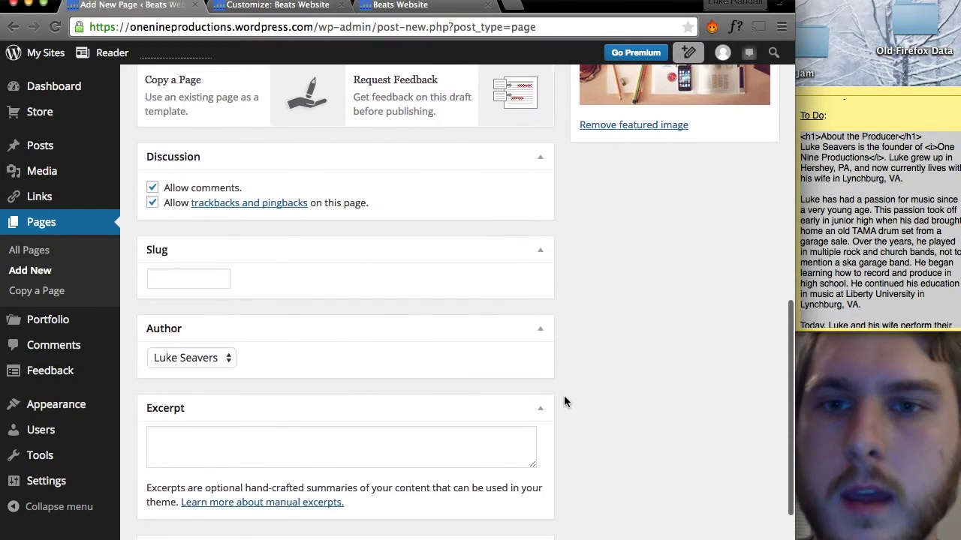
{"action": "scroll", "coordinate": [564, 402], "scroll_direction": "down", "scroll_amount": 1}
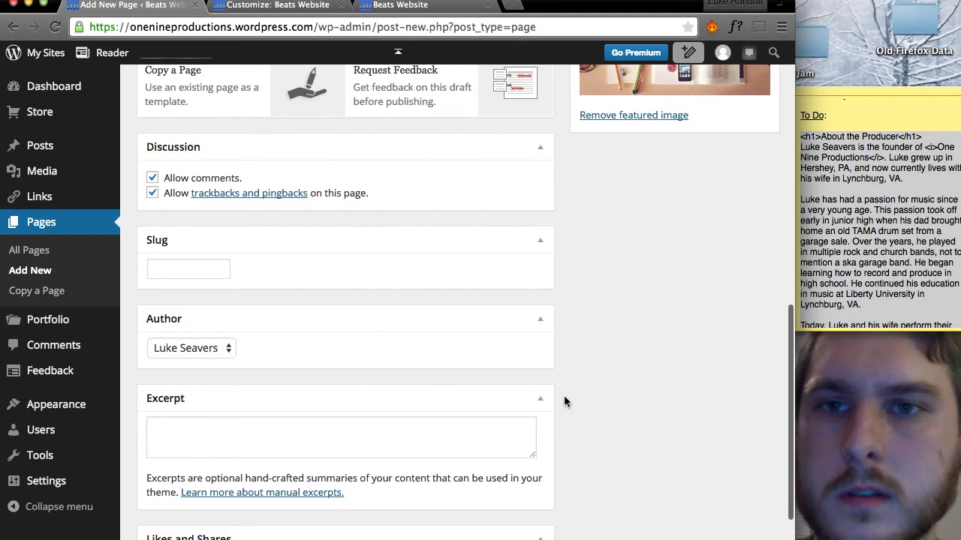
Disable comments, likes and sharing buttons on the About page.
{"action": "left_click", "coordinate": [153, 178]}
{"action": "left_click", "coordinate": [153, 193]}
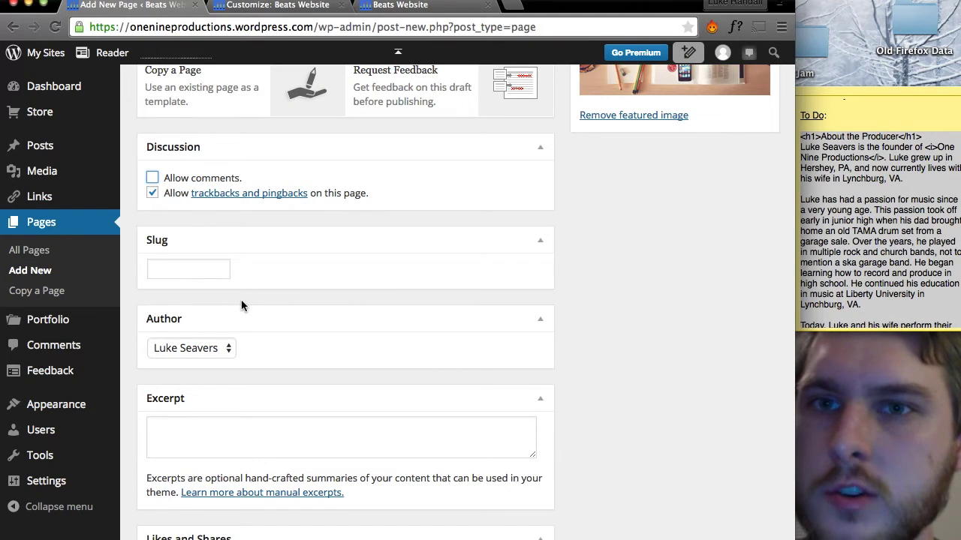
{"action": "scroll", "coordinate": [241, 301], "scroll_direction": "down", "scroll_amount": 3}
{"action": "left_click", "coordinate": [152, 463]}
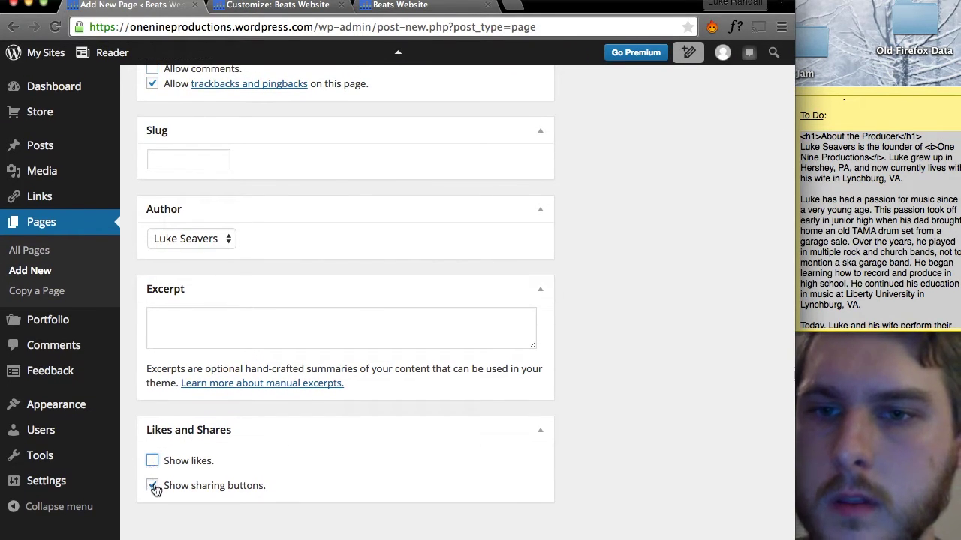
{"action": "left_click", "coordinate": [152, 486]}
Publish the About page and view it live.
{"action": "scroll", "coordinate": [518, 405], "scroll_direction": "up", "scroll_amount": 1}
{"action": "scroll", "coordinate": [518, 406], "scroll_direction": "up", "scroll_amount": 15}
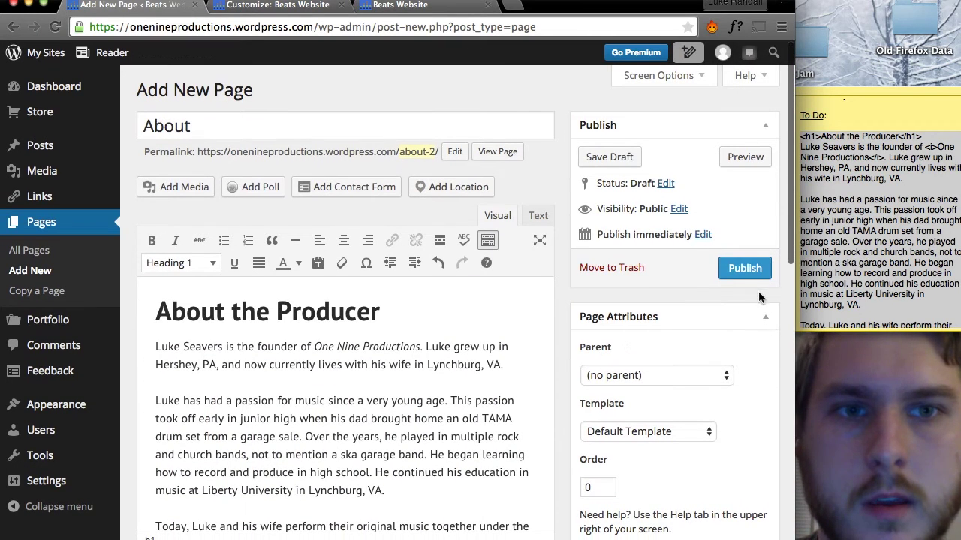
{"action": "left_click", "coordinate": [754, 270]}
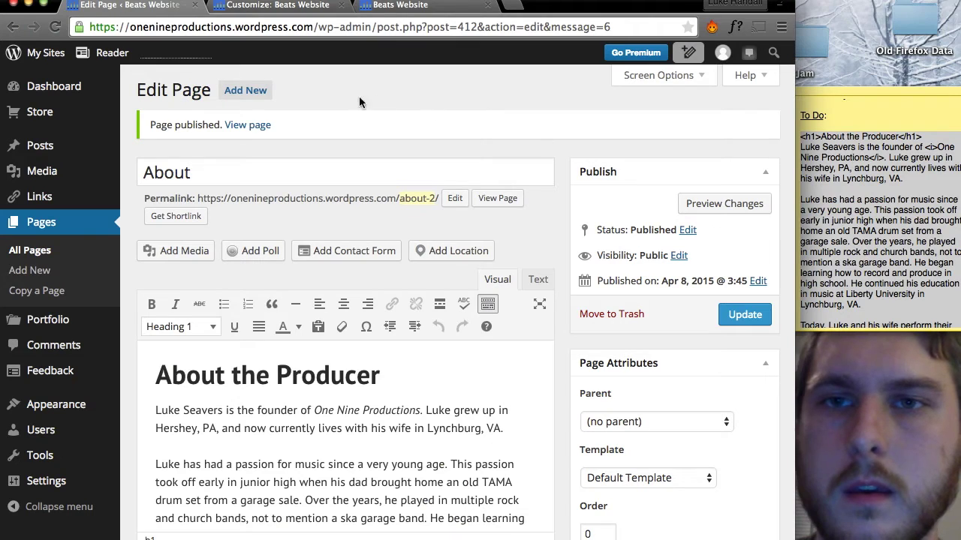
{"action": "left_click", "coordinate": [255, 129]}
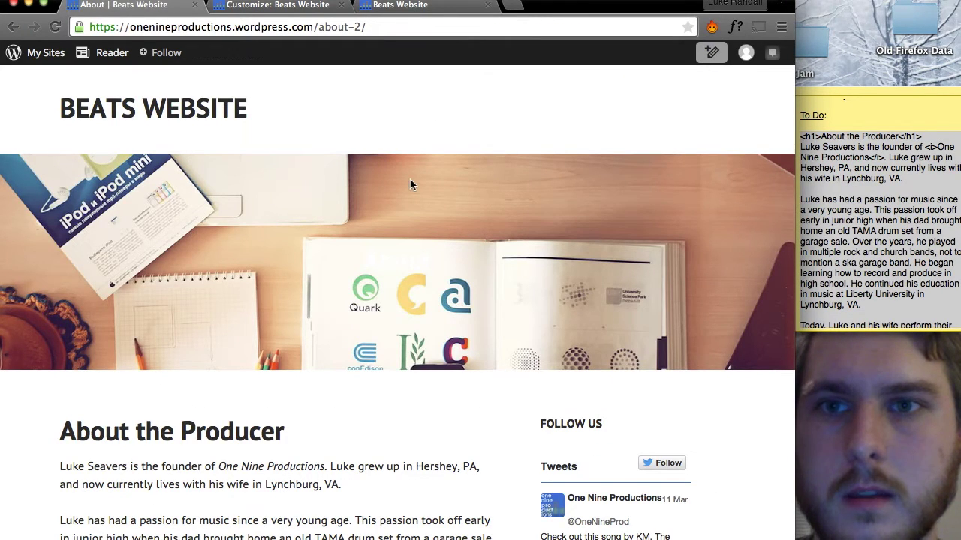
Scroll through the published About page, then go home and open the Home page for editing.
{"action": "scroll", "coordinate": [410, 184], "scroll_direction": "down", "scroll_amount": 3}
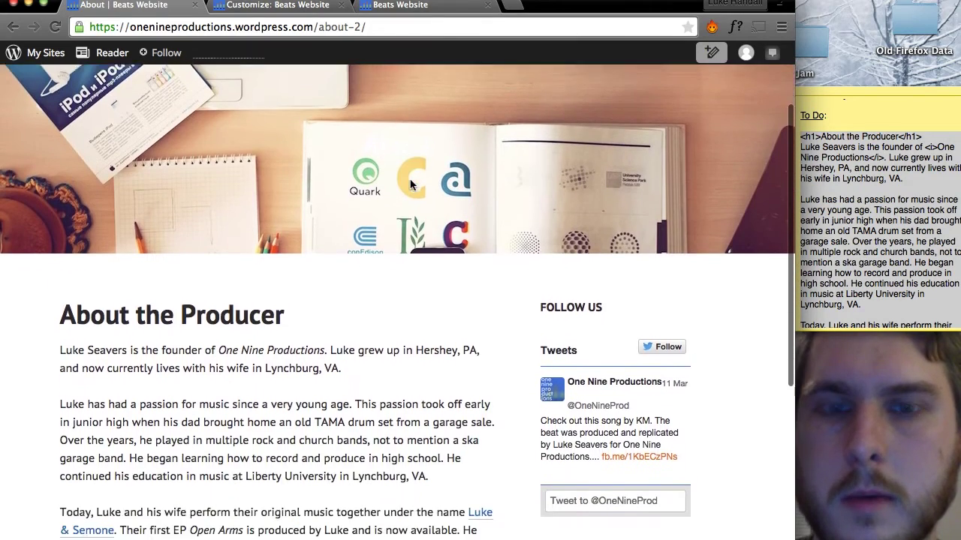
{"action": "scroll", "coordinate": [409, 185], "scroll_direction": "down", "scroll_amount": 8}
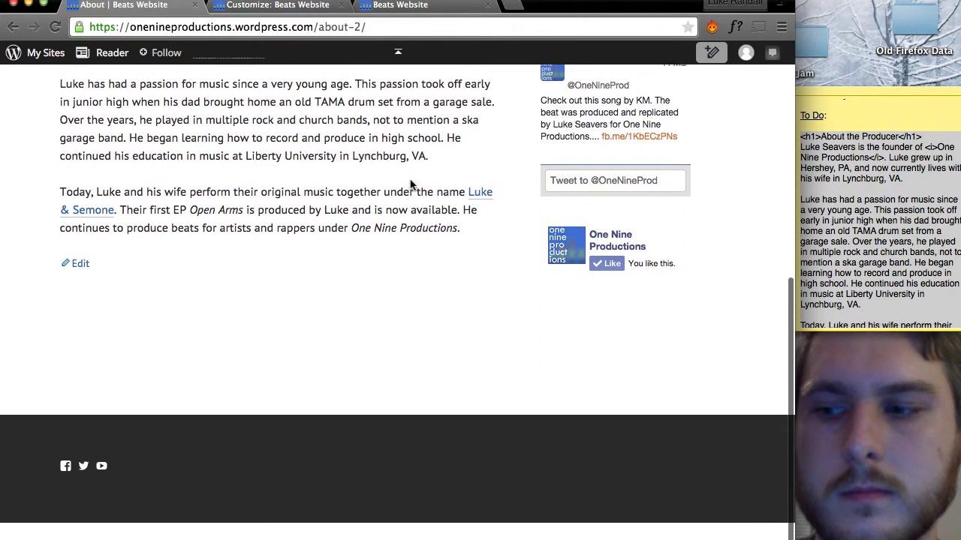
{"action": "scroll", "coordinate": [410, 184], "scroll_direction": "up", "scroll_amount": 9}
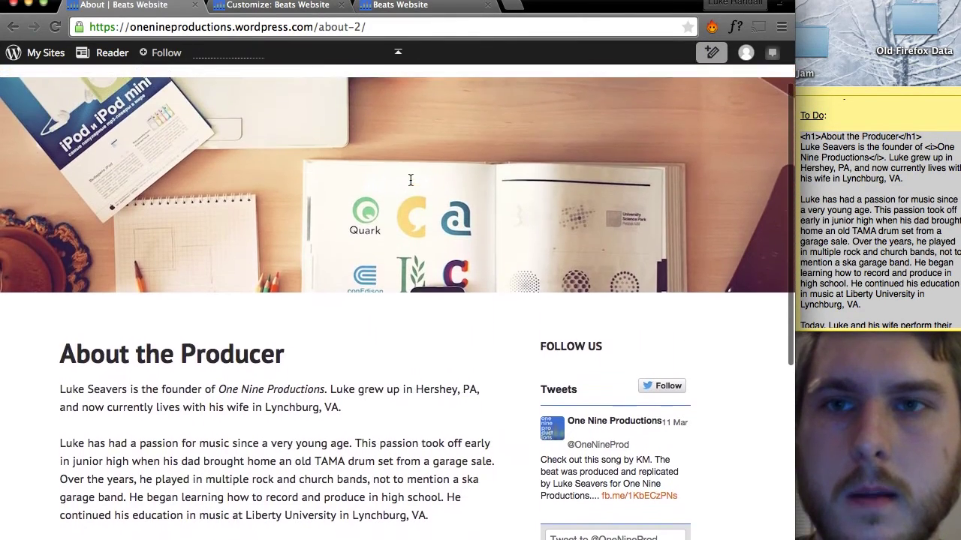
{"action": "scroll", "coordinate": [410, 180], "scroll_direction": "up", "scroll_amount": 2}
{"action": "left_click", "coordinate": [203, 111]}
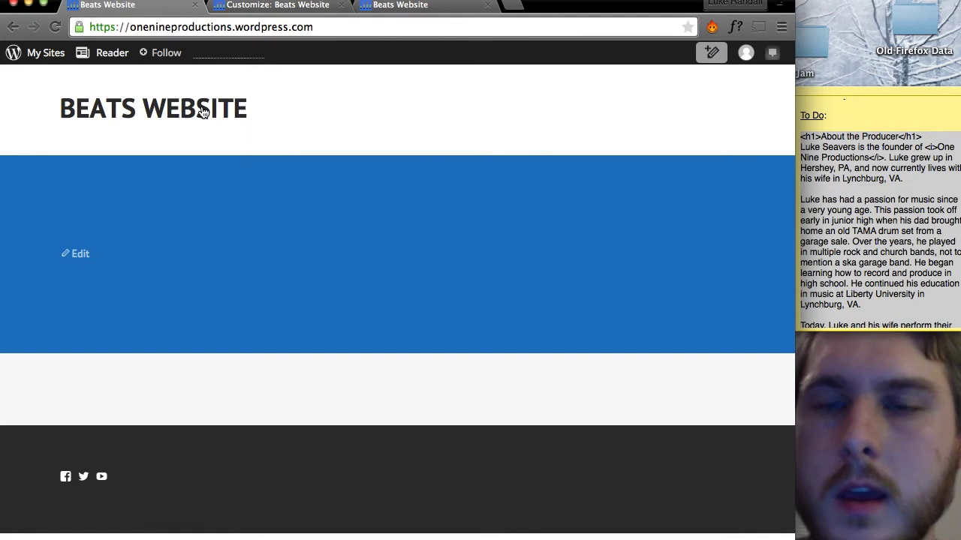
{"action": "left_click", "coordinate": [80, 263]}
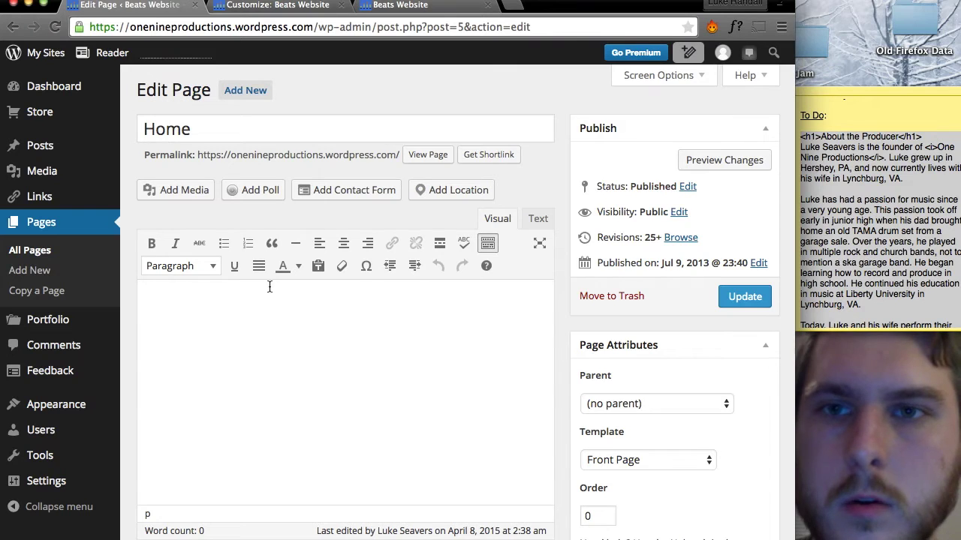
Keep Front Page as the Home page template and open its featured image picker.
{"action": "scroll", "coordinate": [299, 320], "scroll_direction": "down", "scroll_amount": 1}
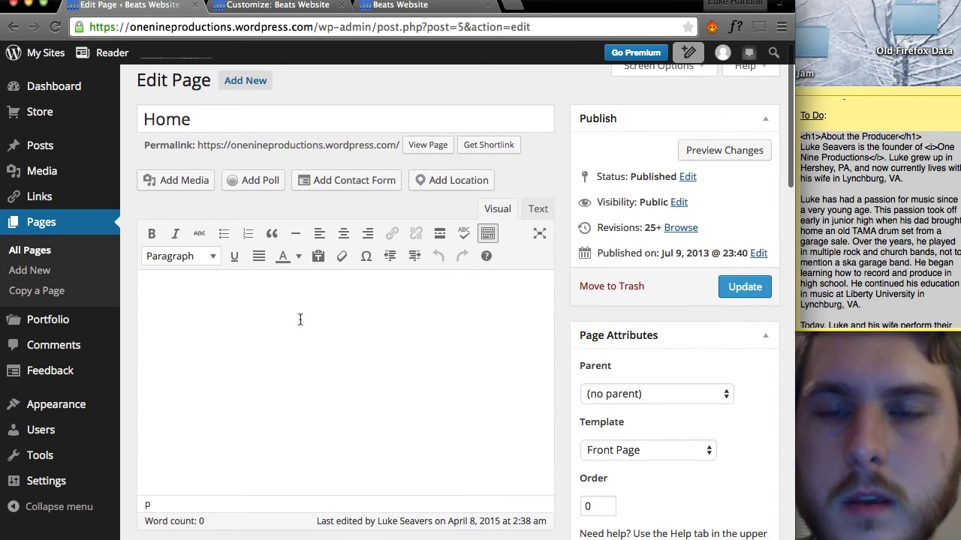
{"action": "scroll", "coordinate": [299, 320], "scroll_direction": "down", "scroll_amount": 3}
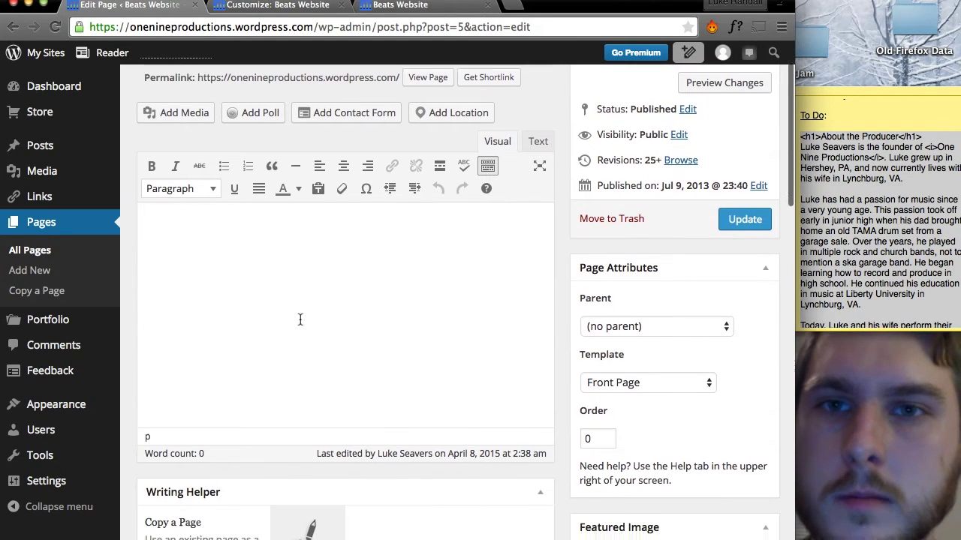
{"action": "scroll", "coordinate": [299, 320], "scroll_direction": "down", "scroll_amount": 5}
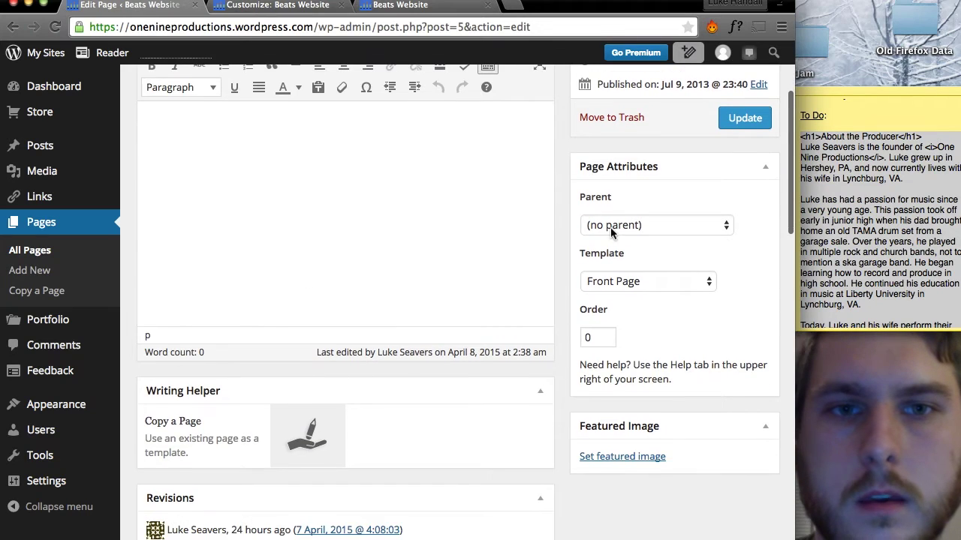
{"action": "left_click", "coordinate": [623, 283]}
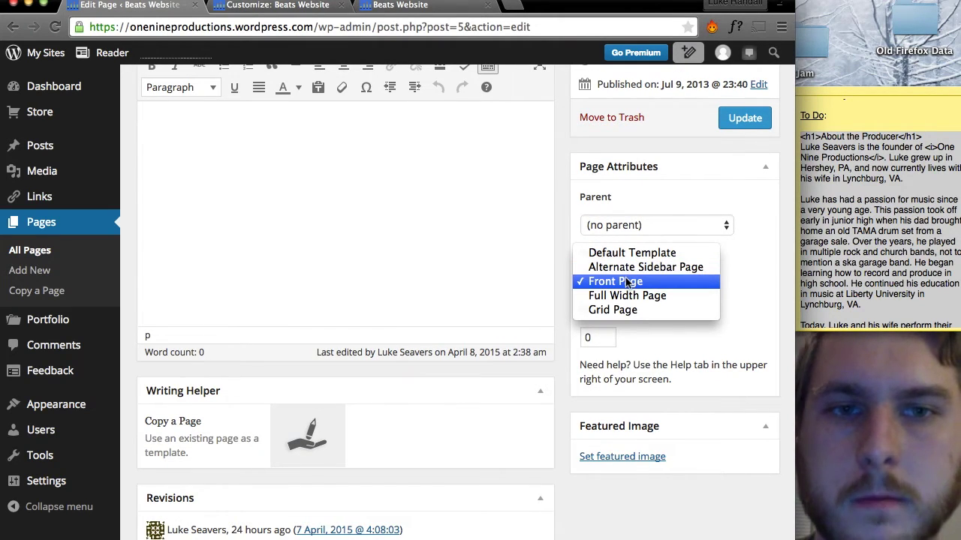
{"action": "left_click", "coordinate": [627, 287]}
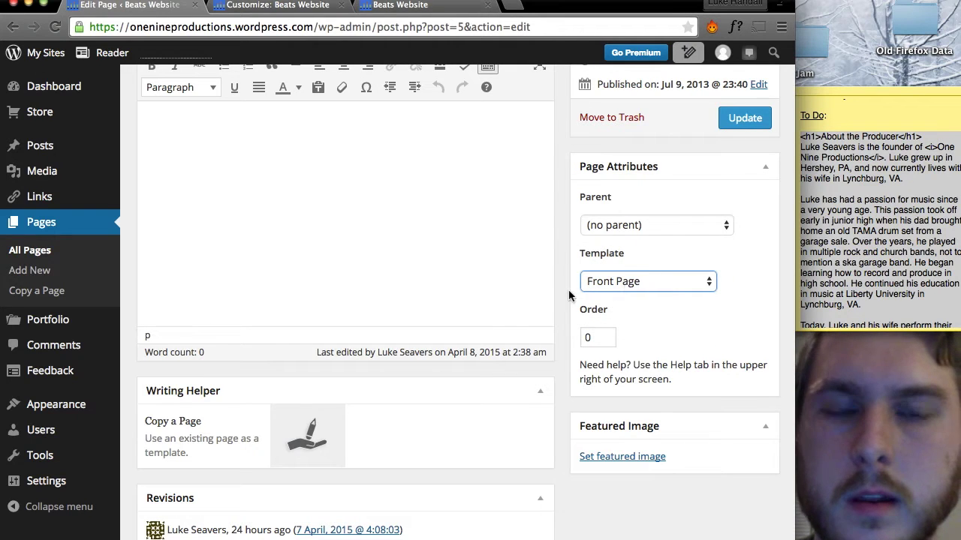
{"action": "scroll", "coordinate": [558, 282], "scroll_direction": "down", "scroll_amount": 3}
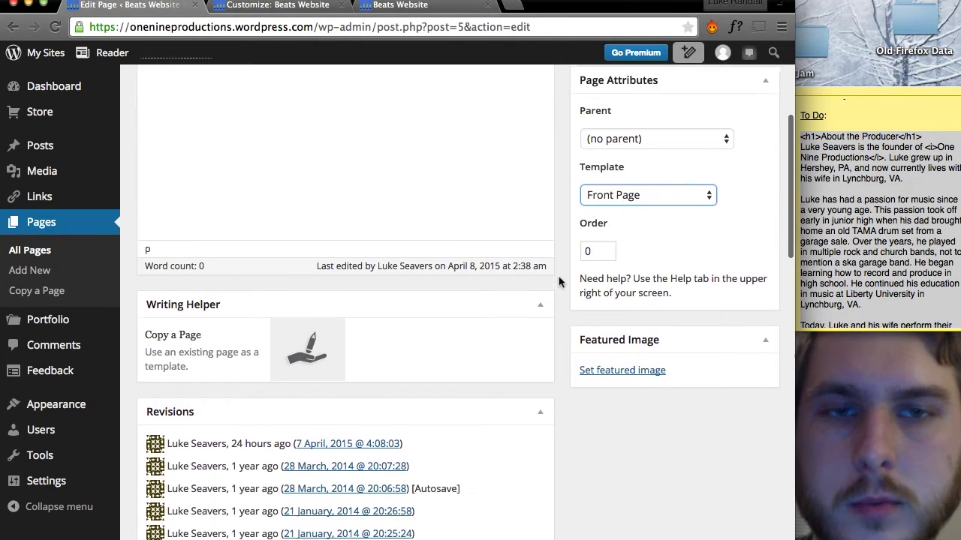
{"action": "scroll", "coordinate": [558, 281], "scroll_direction": "up", "scroll_amount": 8}
{"action": "scroll", "coordinate": [558, 281], "scroll_direction": "down", "scroll_amount": 5}
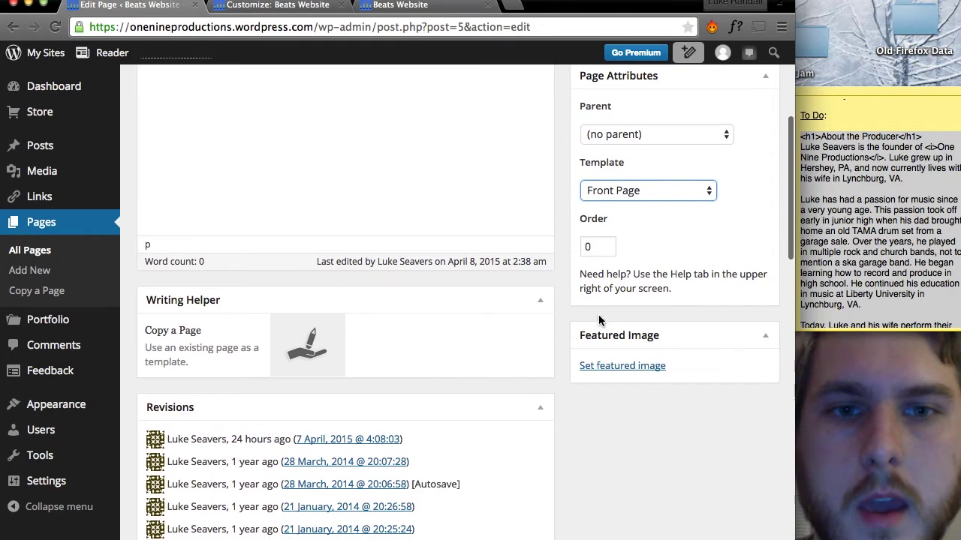
{"action": "left_click", "coordinate": [623, 370]}
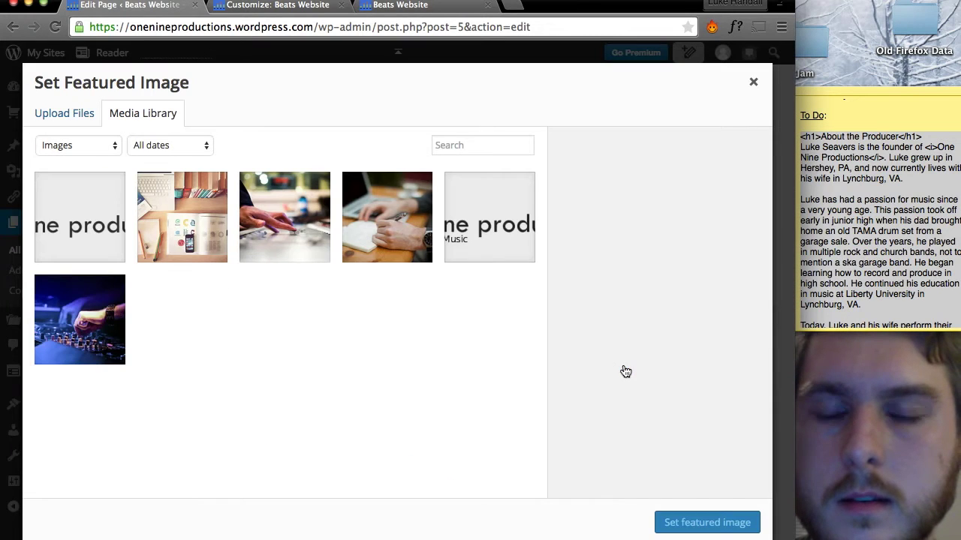
Set the DJ mixer photo as the Home page's featured image and update the page.
{"action": "left_click", "coordinate": [107, 335]}
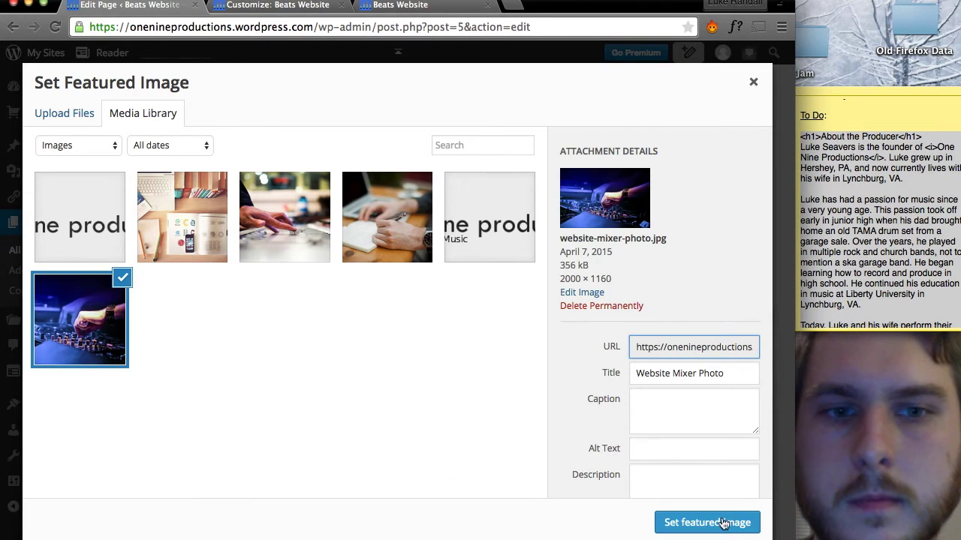
{"action": "left_click", "coordinate": [706, 522]}
{"action": "scroll", "coordinate": [569, 326], "scroll_direction": "up", "scroll_amount": 5}
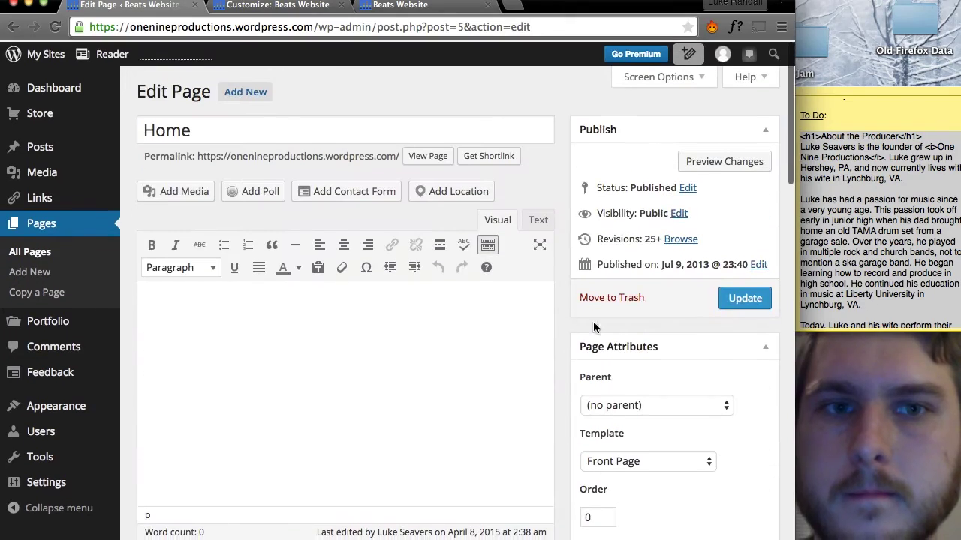
{"action": "left_click", "coordinate": [742, 299]}
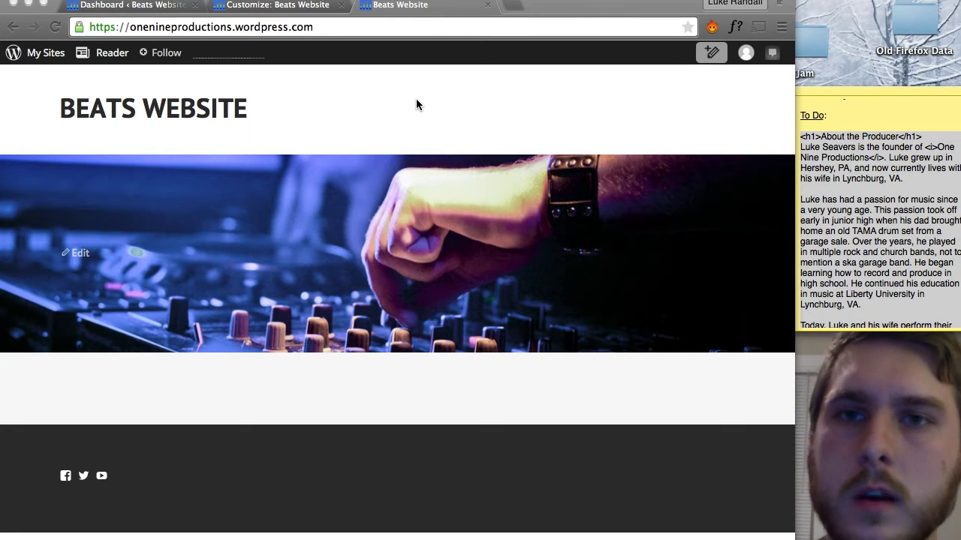
{"action": "left_click", "coordinate": [277, 8]}
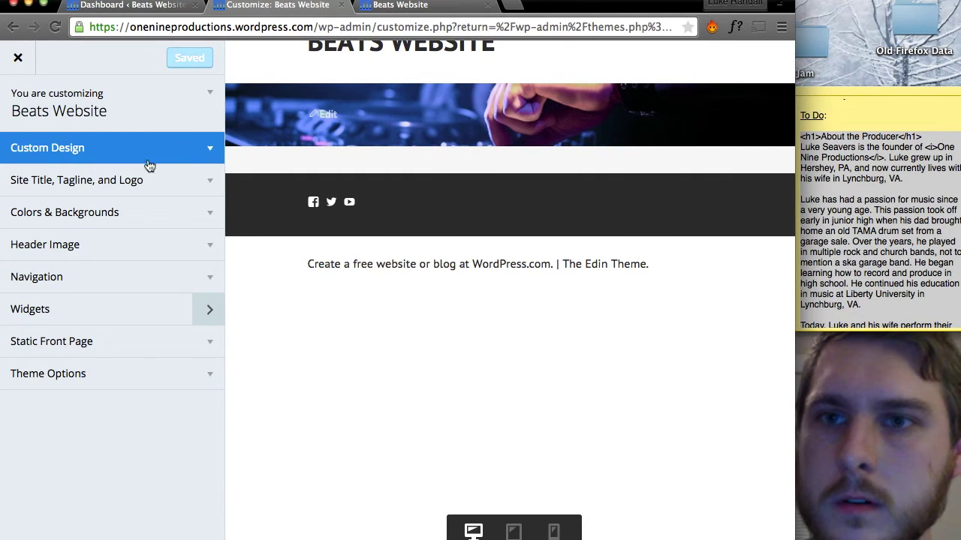
Set the one nine productions image as the site logo and uncheck Display Header Text.
{"action": "left_click", "coordinate": [133, 181]}
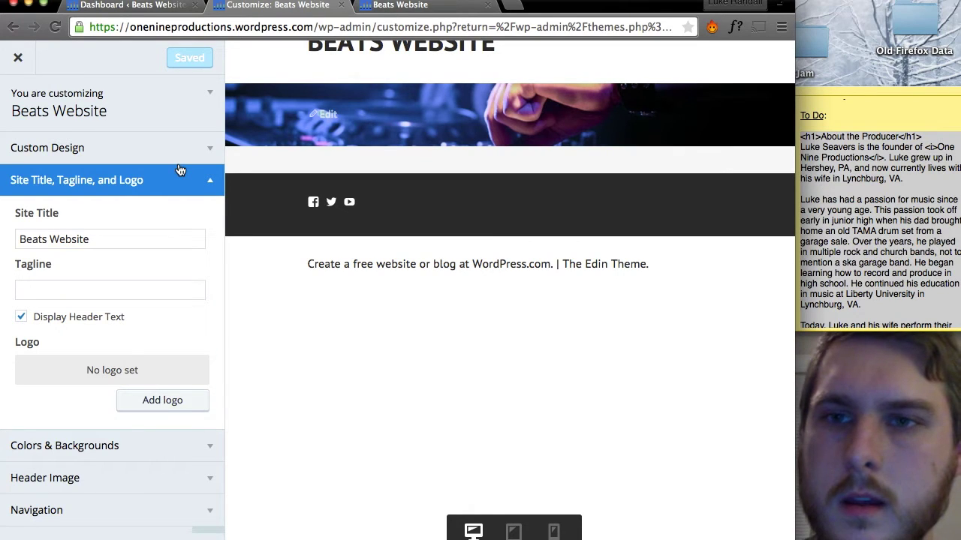
{"action": "left_click", "coordinate": [149, 399]}
{"action": "left_click", "coordinate": [96, 240]}
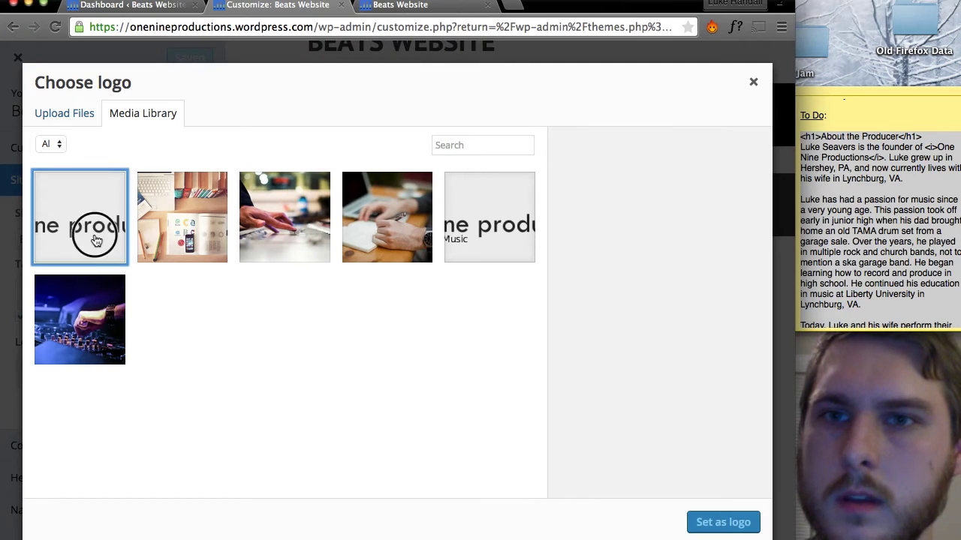
{"action": "left_click", "coordinate": [722, 522]}
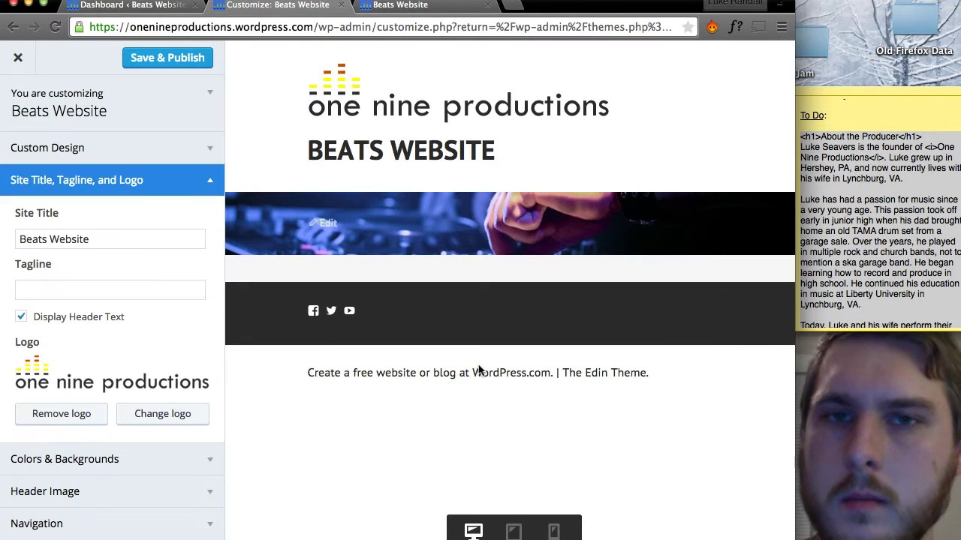
{"action": "left_click", "coordinate": [21, 318]}
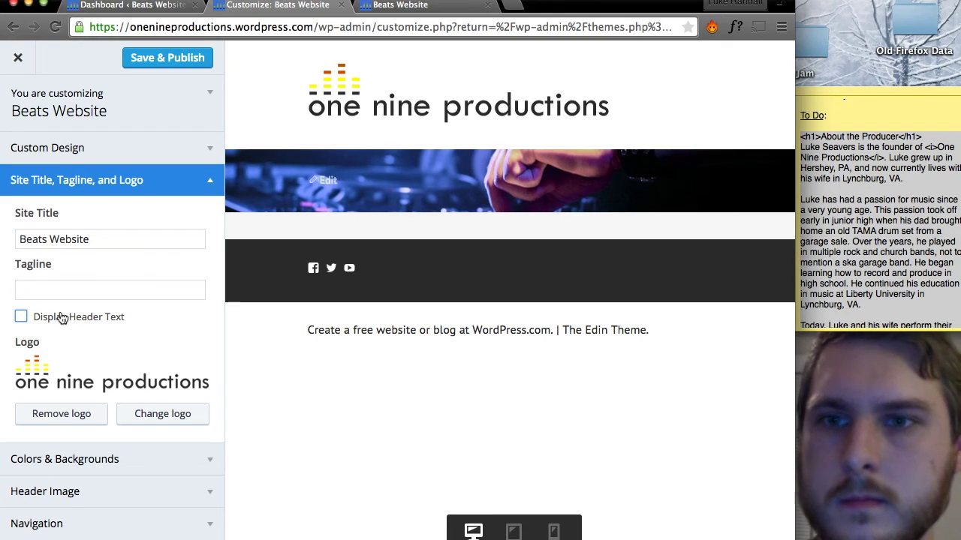
{"action": "scroll", "coordinate": [65, 319], "scroll_direction": "down", "scroll_amount": 3}
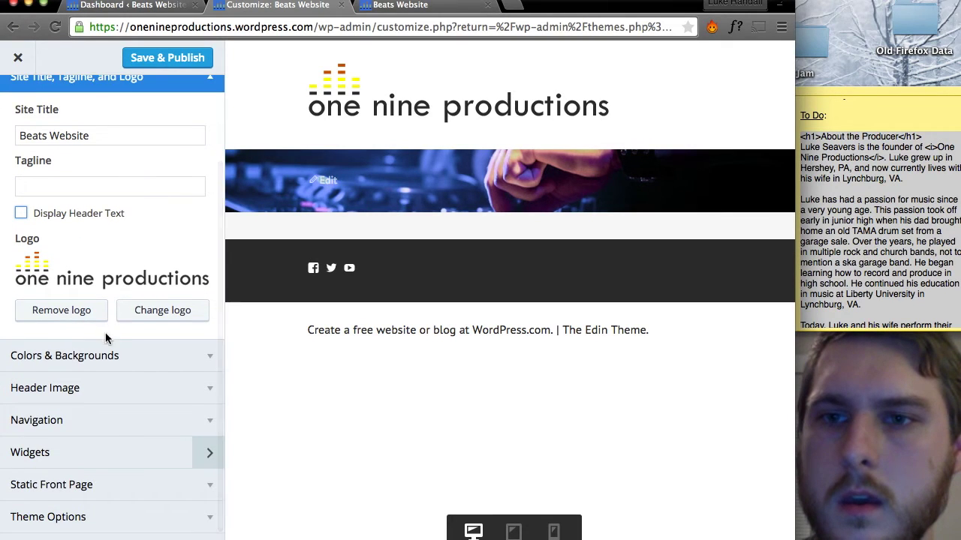
{"action": "left_click", "coordinate": [103, 353]}
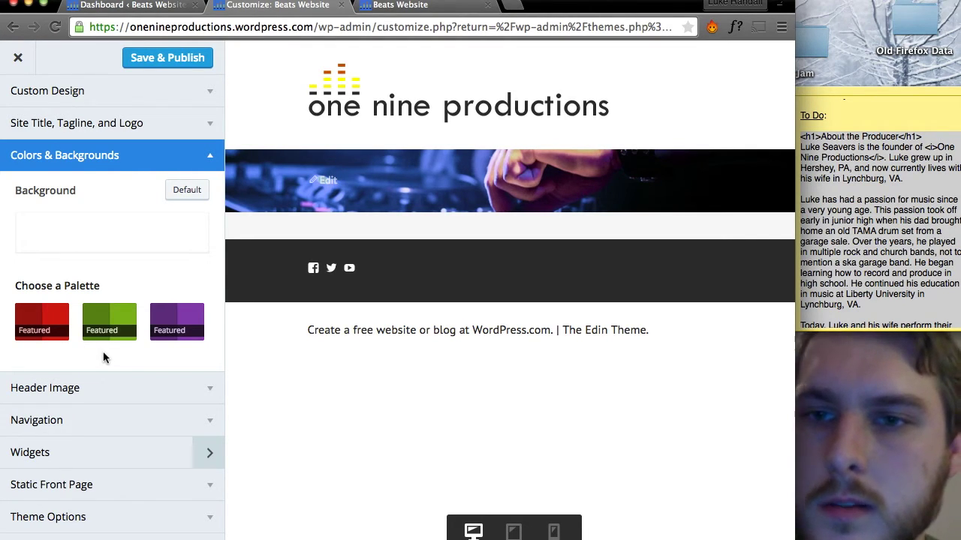
Try the red, purple and green featured palettes and check the full-width preview.
{"action": "left_click", "coordinate": [48, 330]}
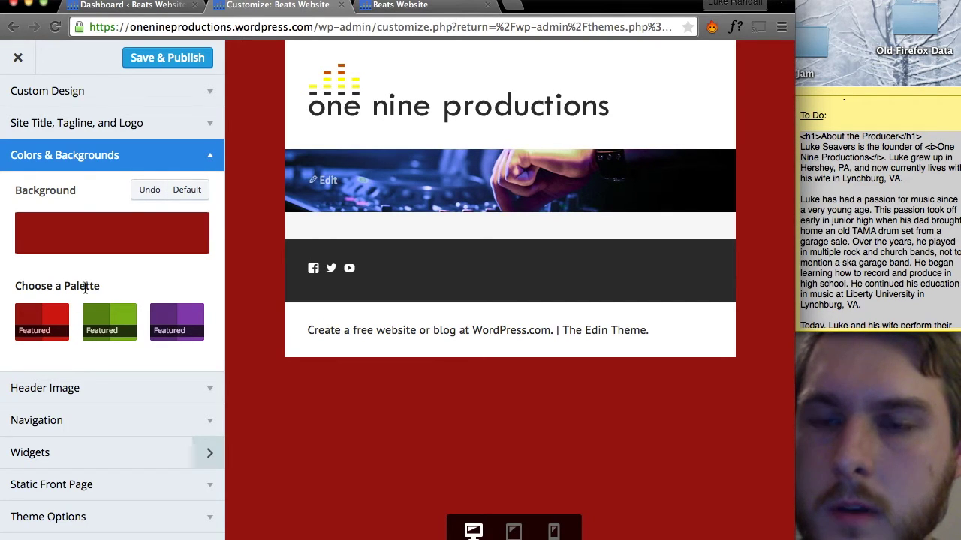
{"action": "left_click", "coordinate": [173, 332]}
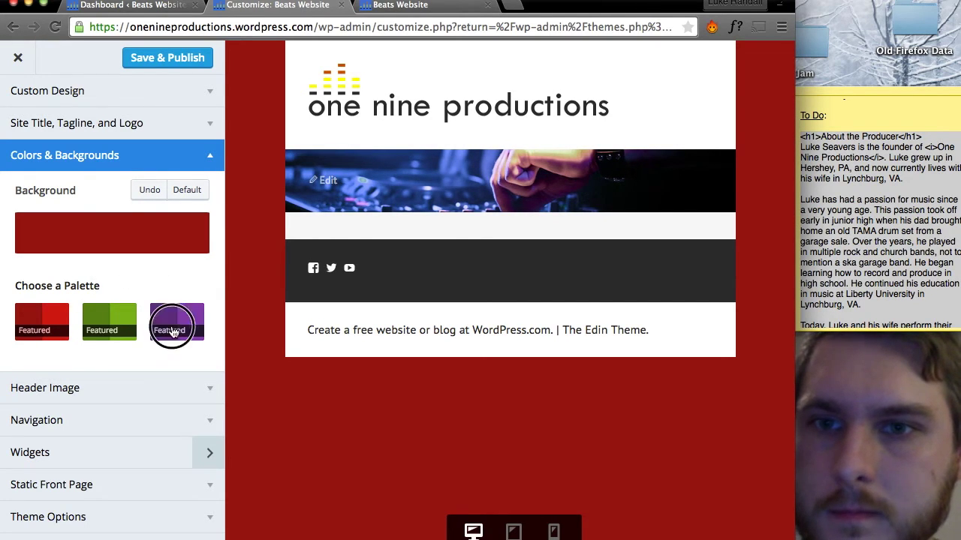
{"action": "left_click", "coordinate": [114, 329]}
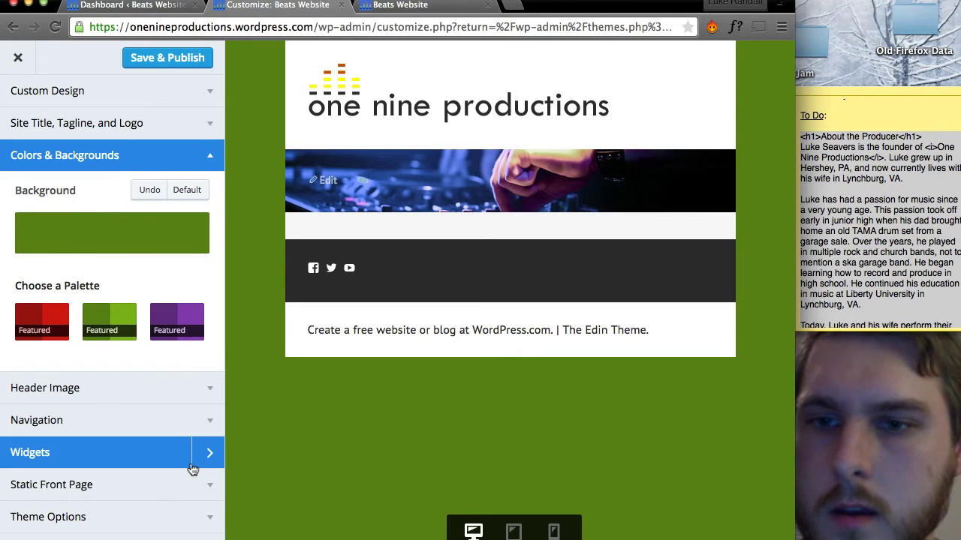
{"action": "left_click", "coordinate": [50, 534]}
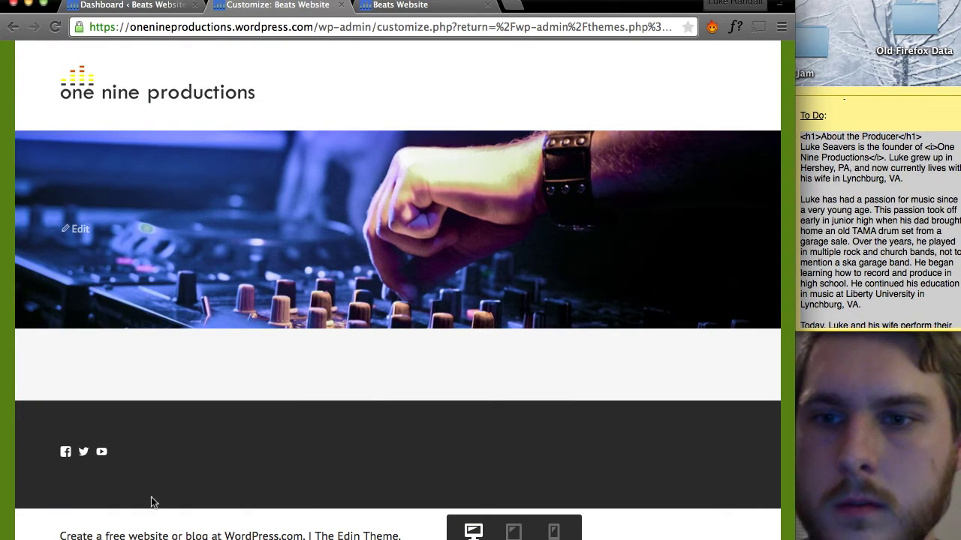
{"action": "left_click", "coordinate": [34, 533]}
Set the site background colour to white, preview it full-width, and collapse Colors & Backgrounds.
{"action": "left_click", "coordinate": [144, 236]}
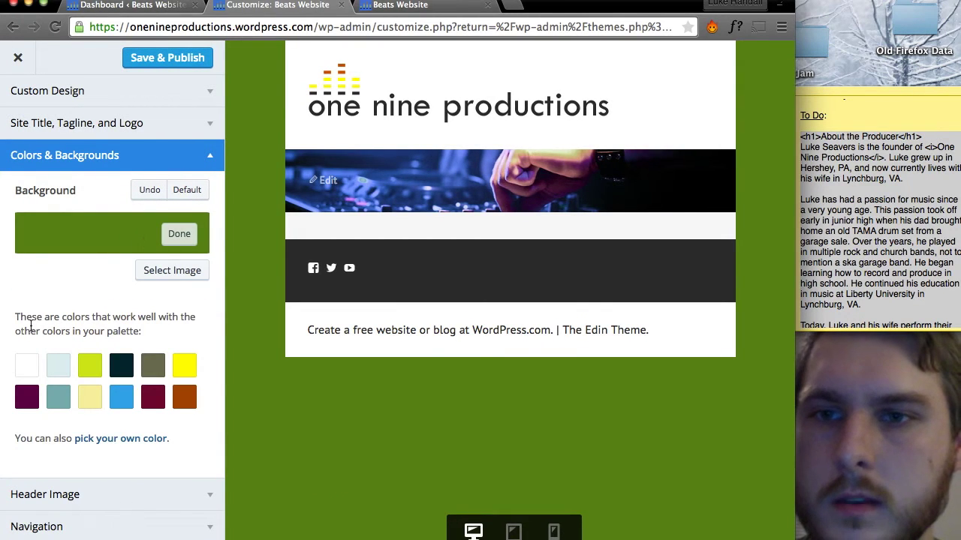
{"action": "left_click", "coordinate": [26, 367]}
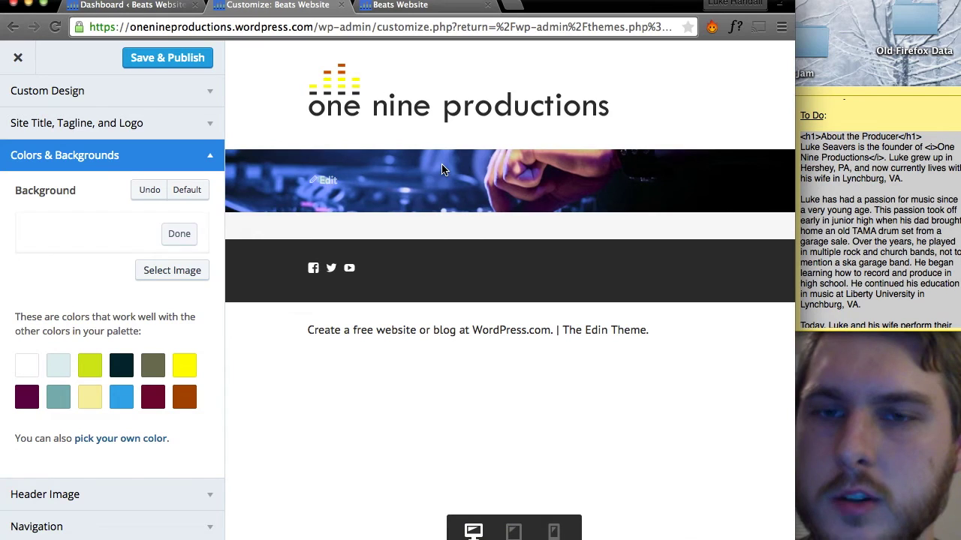
{"action": "scroll", "coordinate": [126, 463], "scroll_direction": "down", "scroll_amount": 3}
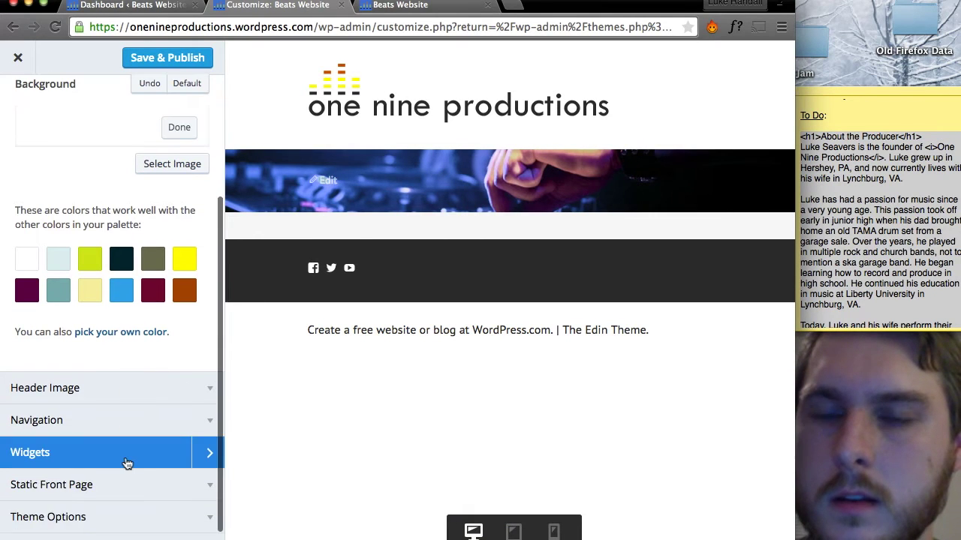
{"action": "left_click", "coordinate": [34, 533]}
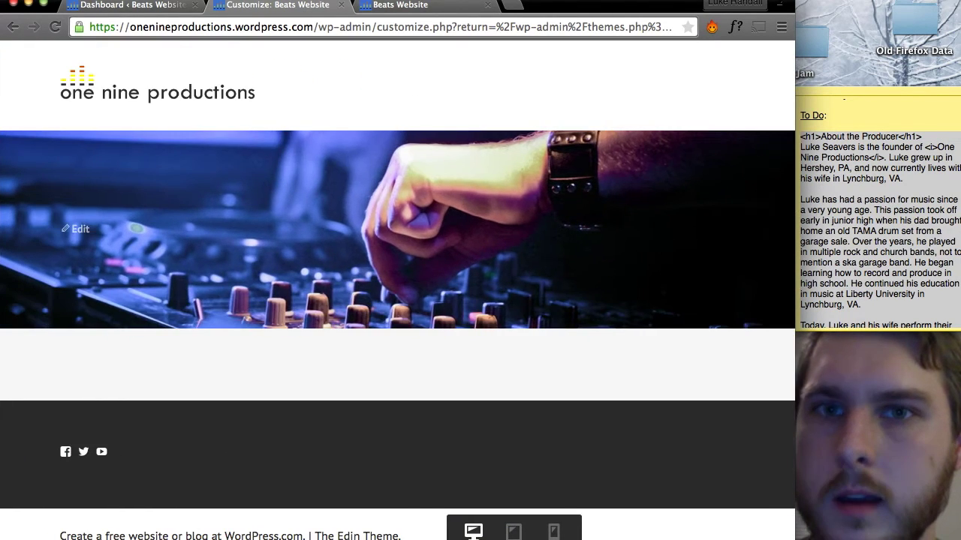
{"action": "left_click", "coordinate": [34, 533]}
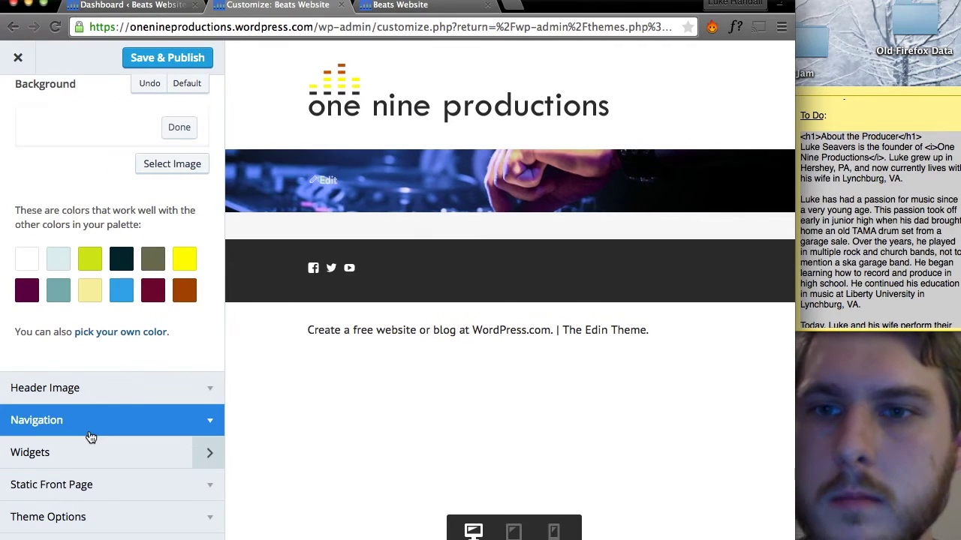
{"action": "scroll", "coordinate": [133, 225], "scroll_direction": "up", "scroll_amount": 1}
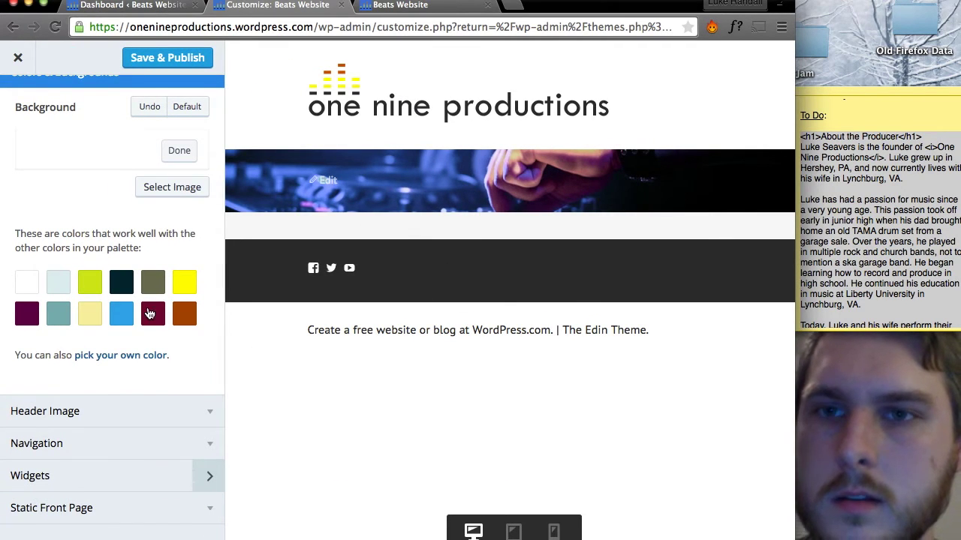
{"action": "scroll", "coordinate": [149, 314], "scroll_direction": "up", "scroll_amount": 3}
{"action": "left_click", "coordinate": [184, 188]}
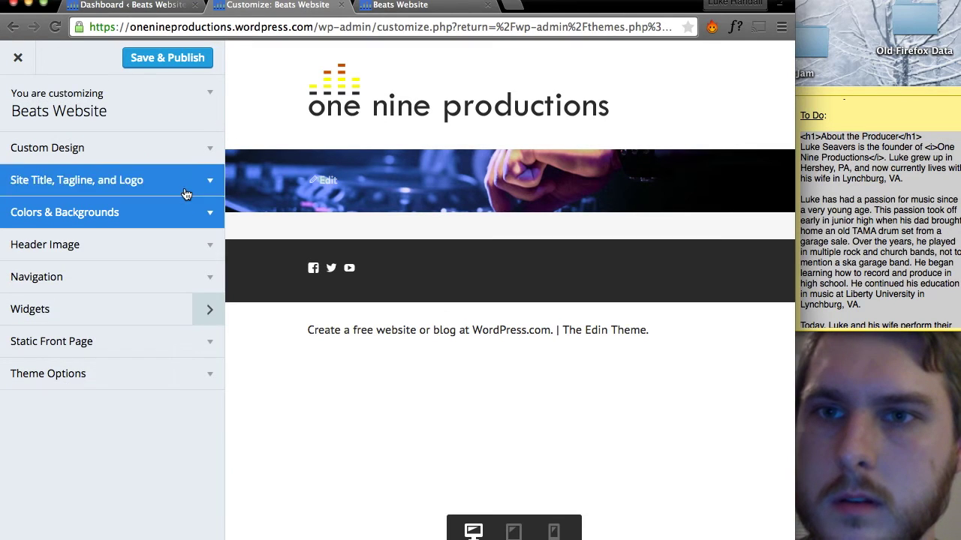
Assign Main Menu to the primary menu location and check the menu in the preview.
{"action": "left_click", "coordinate": [98, 251]}
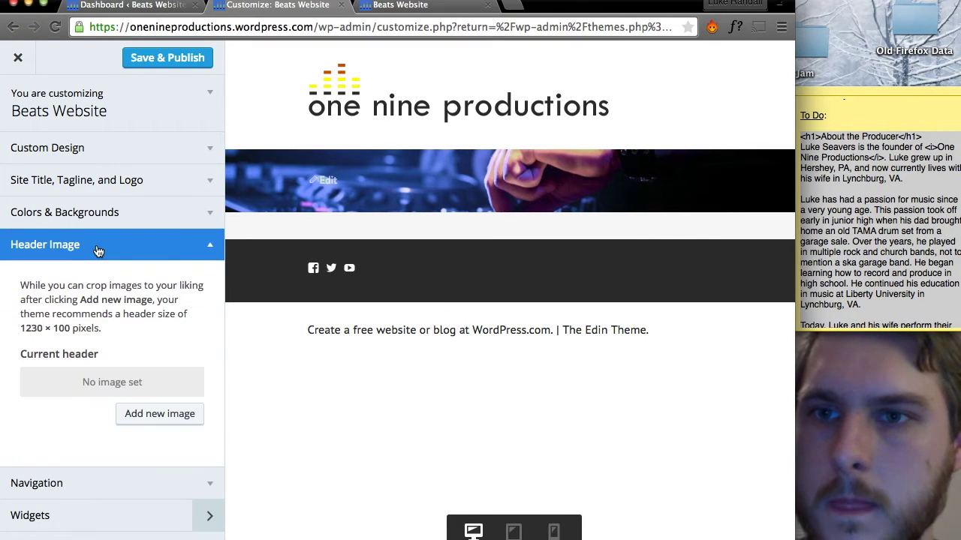
{"action": "left_click", "coordinate": [98, 250]}
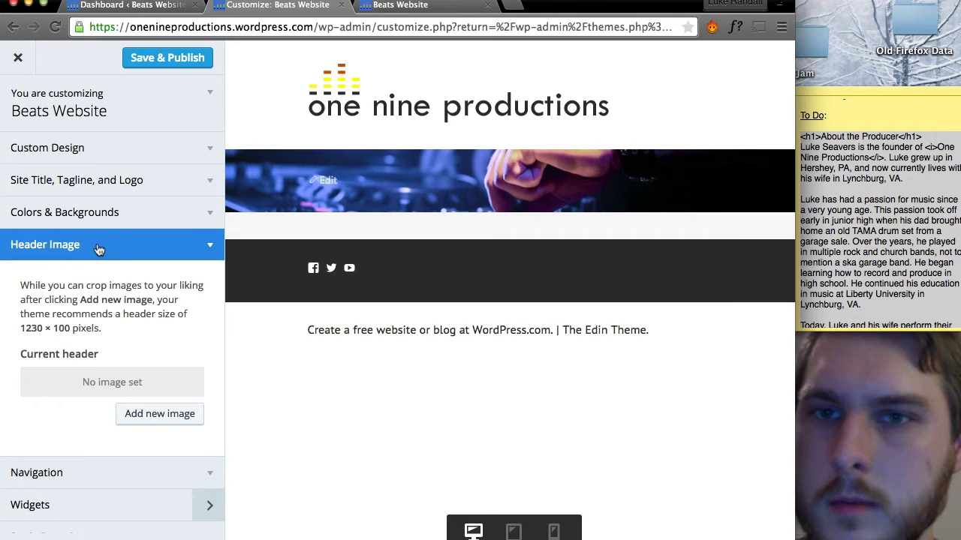
{"action": "left_click", "coordinate": [90, 271]}
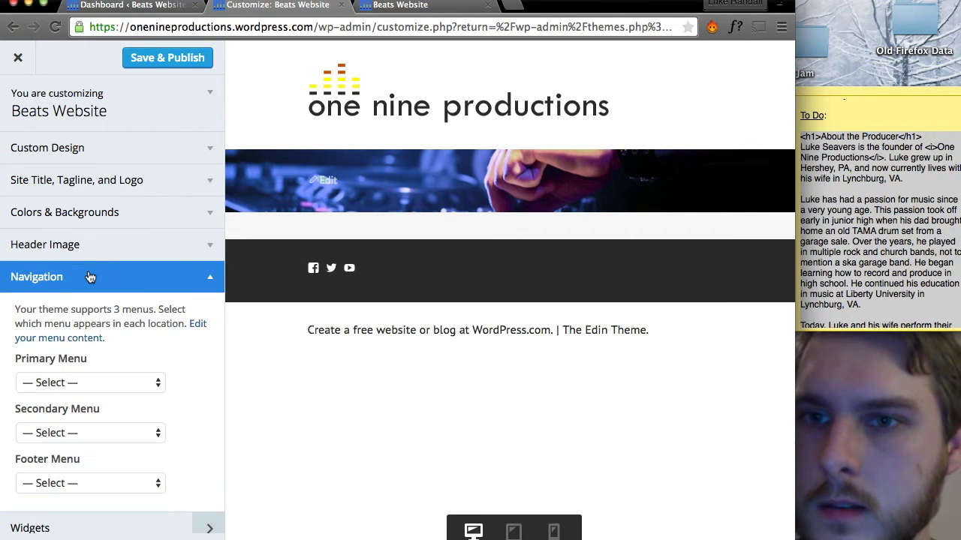
{"action": "scroll", "coordinate": [91, 315], "scroll_direction": "down", "scroll_amount": 2}
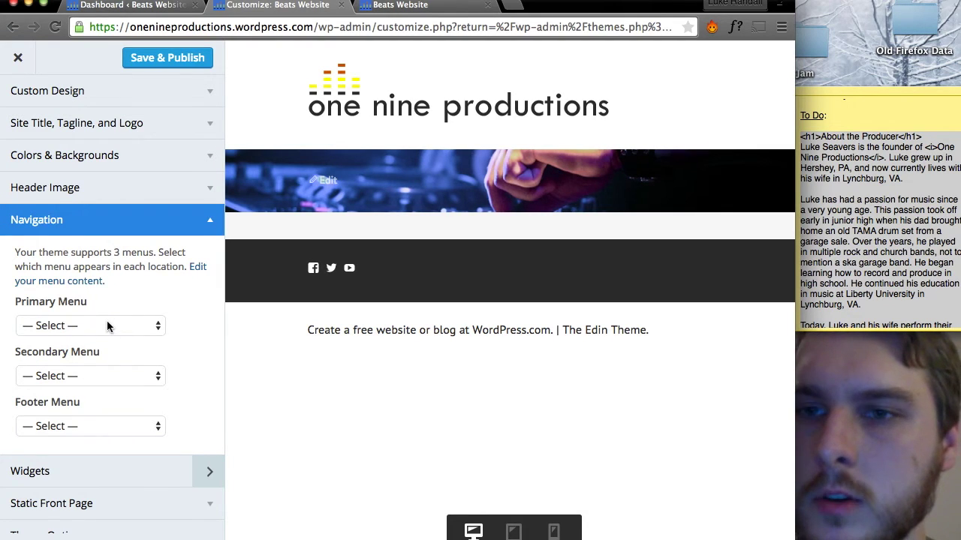
{"action": "left_click", "coordinate": [107, 326]}
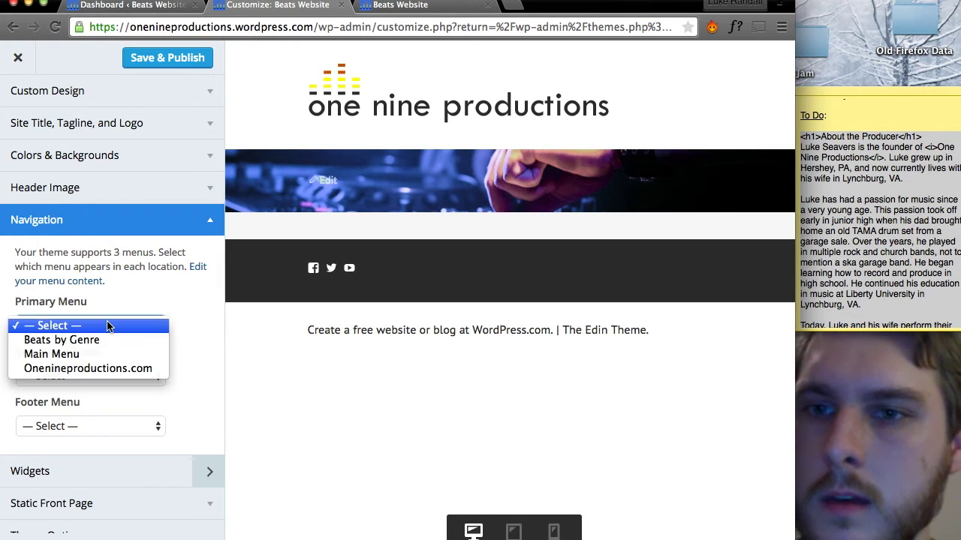
{"action": "left_click", "coordinate": [86, 354]}
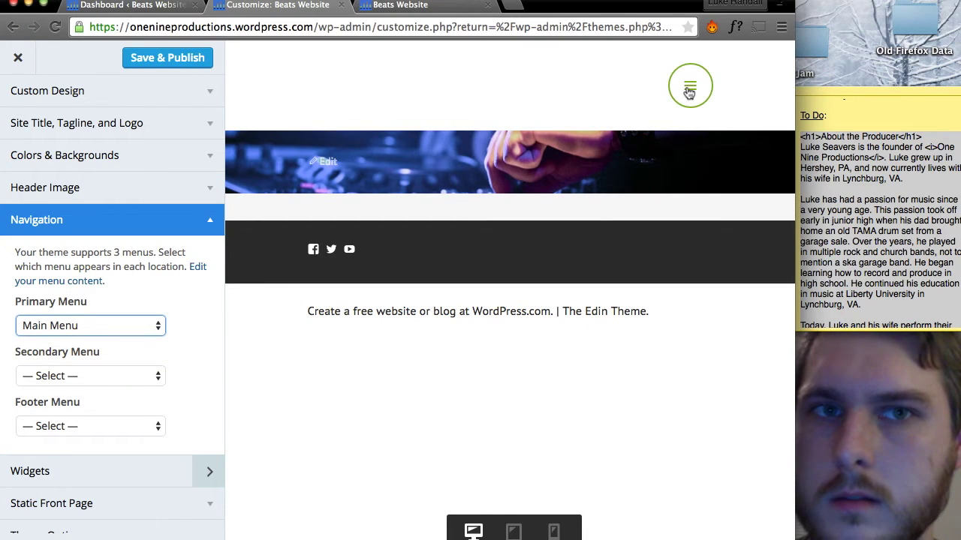
{"action": "left_click", "coordinate": [689, 92]}
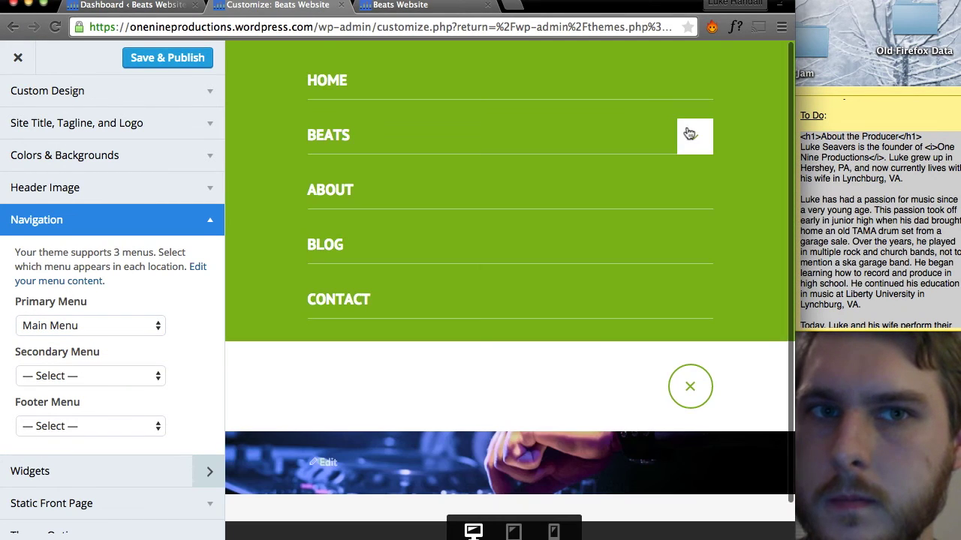
{"action": "left_click", "coordinate": [687, 385]}
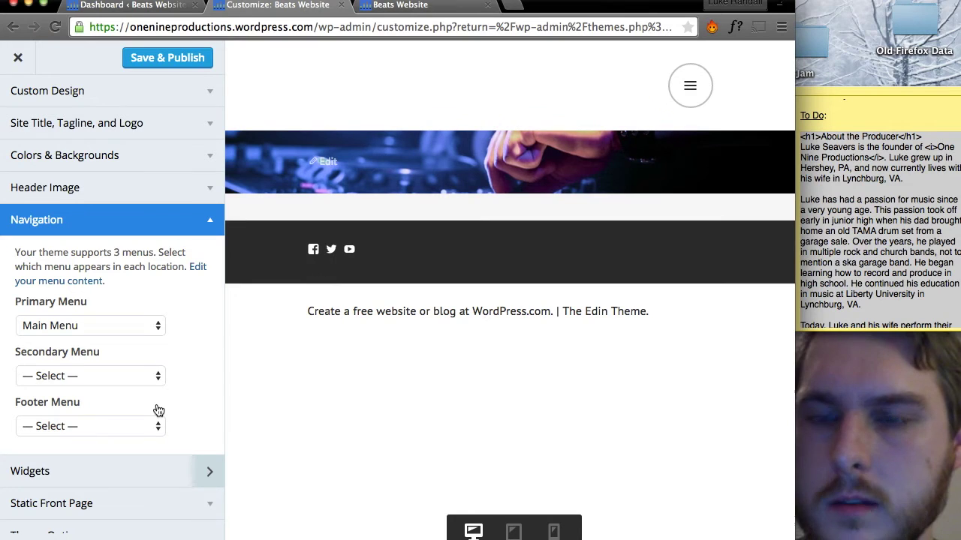
Set Secondary Menu to Beats by Genre and Footer Menu to Main Menu.
{"action": "left_click", "coordinate": [128, 383]}
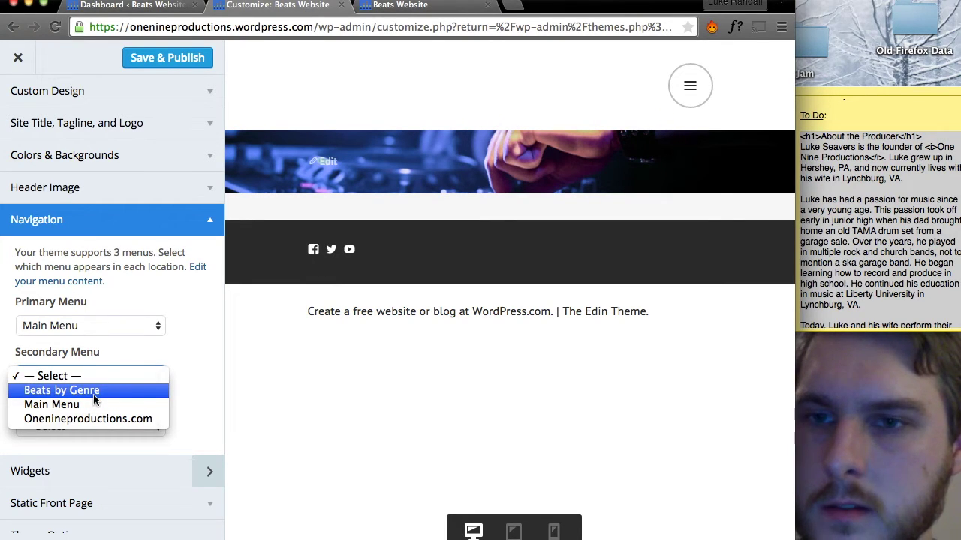
{"action": "left_click", "coordinate": [93, 391]}
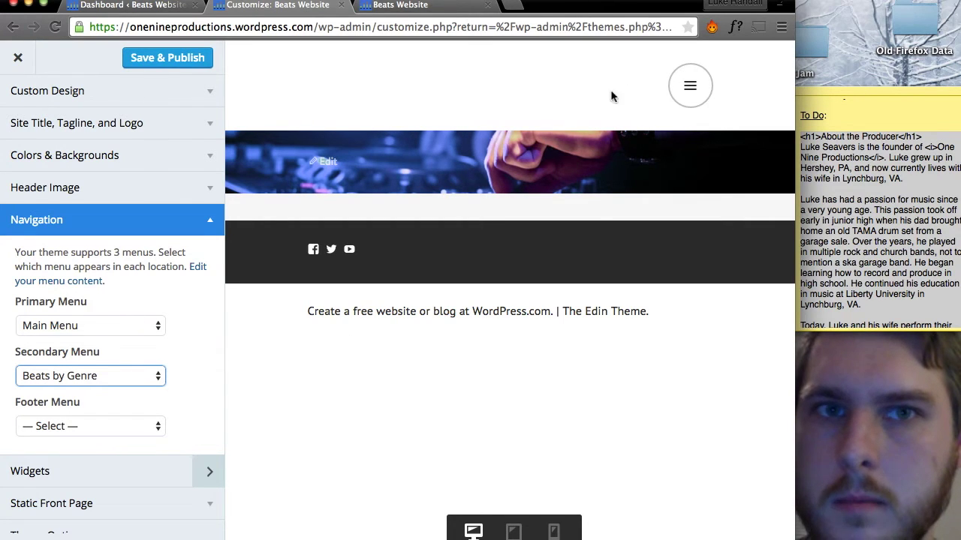
{"action": "scroll", "coordinate": [157, 379], "scroll_direction": "down", "scroll_amount": 1}
{"action": "left_click", "coordinate": [124, 408]}
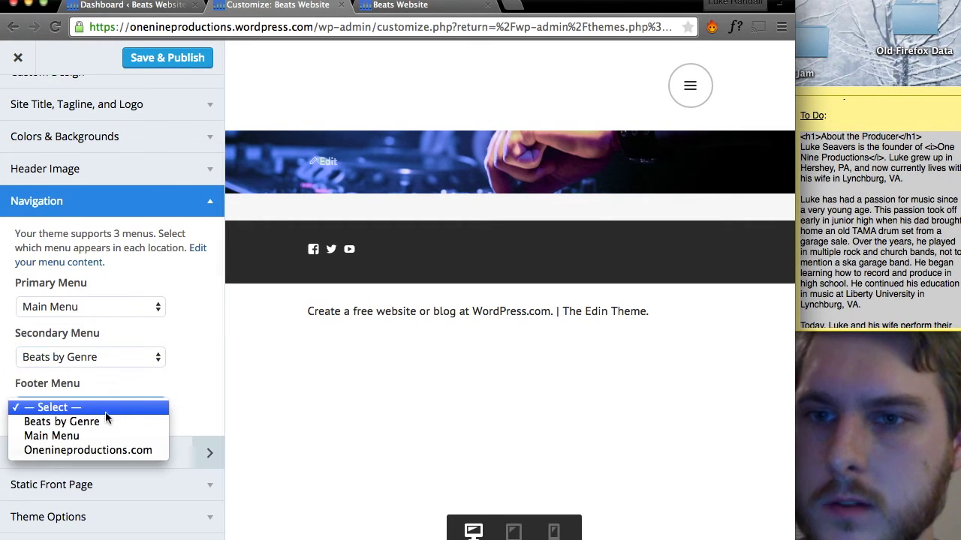
{"action": "left_click", "coordinate": [90, 436]}
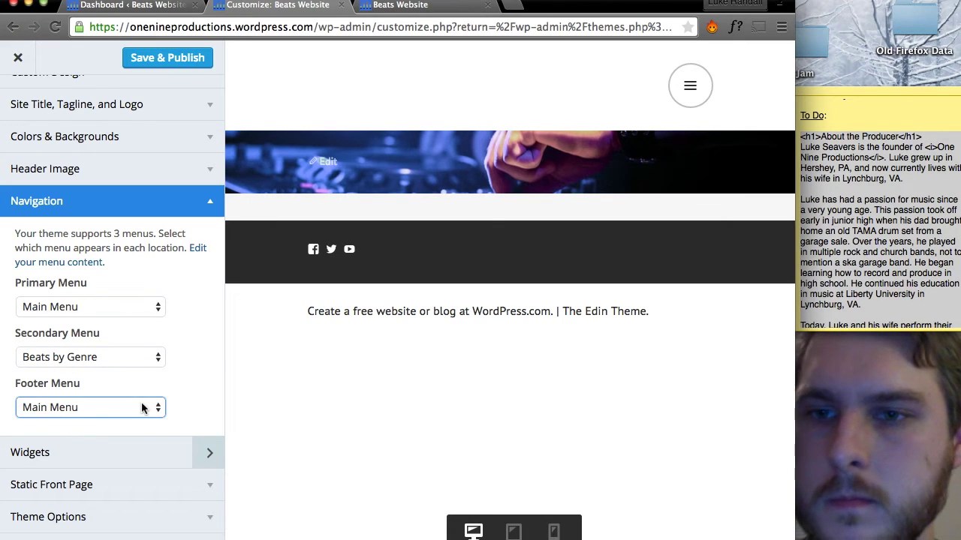
{"action": "left_click", "coordinate": [113, 200]}
{"action": "left_click", "coordinate": [81, 371]}
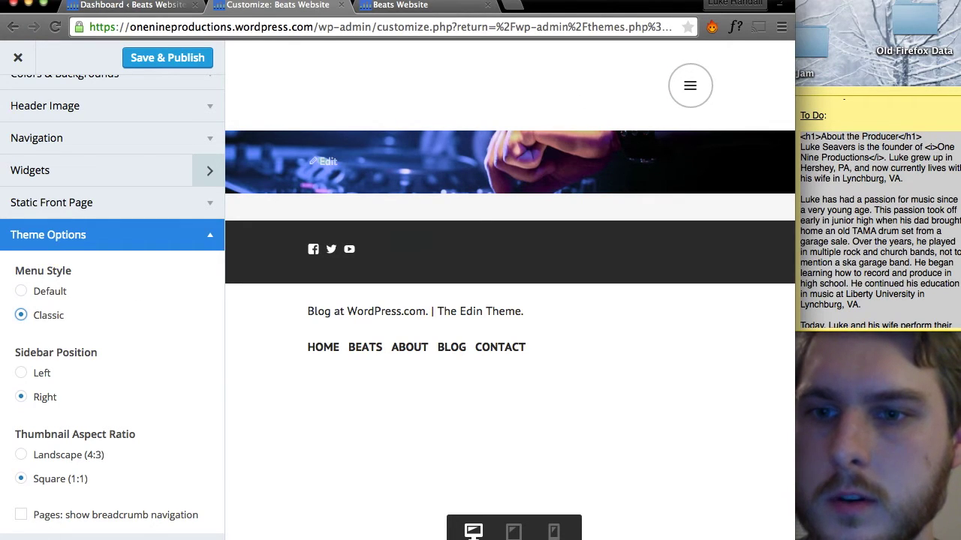
Hide the Customizer sidebar for a full-width preview, then restore the Theme Options panel.
{"action": "left_click", "coordinate": [23, 534]}
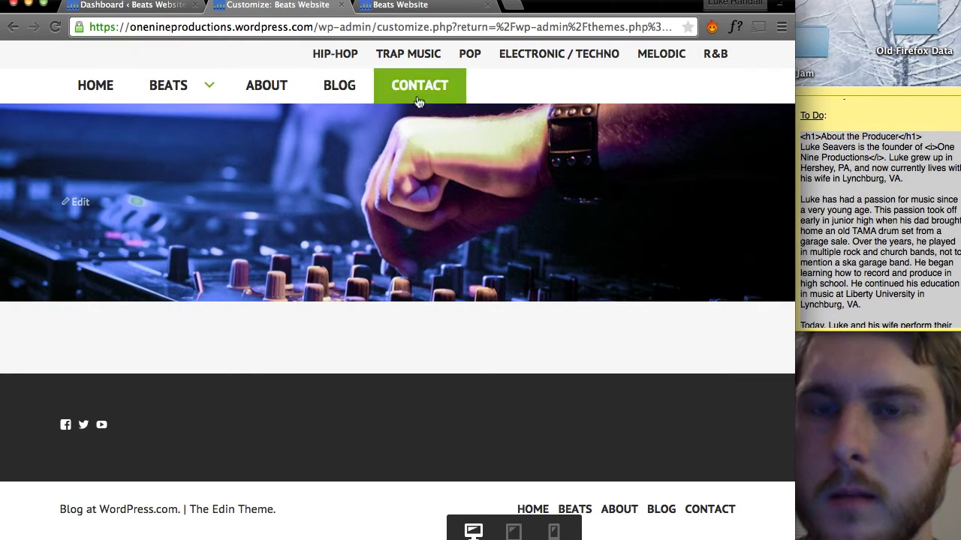
{"action": "left_click", "coordinate": [22, 534]}
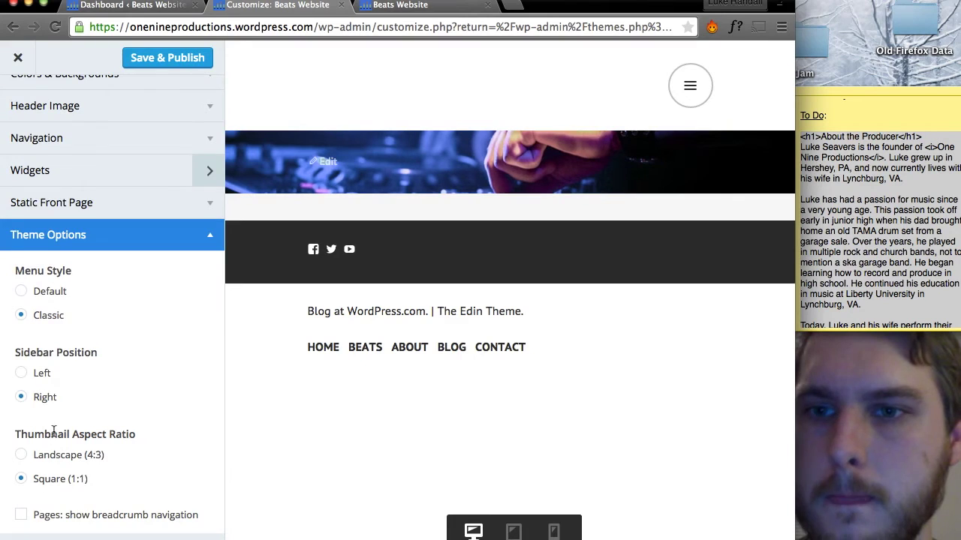
{"action": "scroll", "coordinate": [54, 433], "scroll_direction": "down", "scroll_amount": 4}
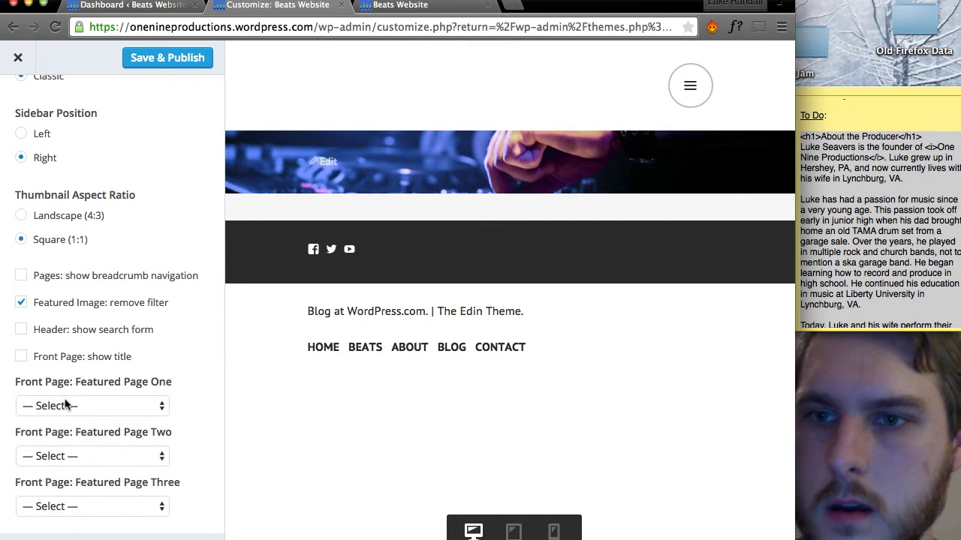
Set Featured Pages One, Two, Three to Beats, About and Contact, then publish.
{"action": "left_click", "coordinate": [119, 412]}
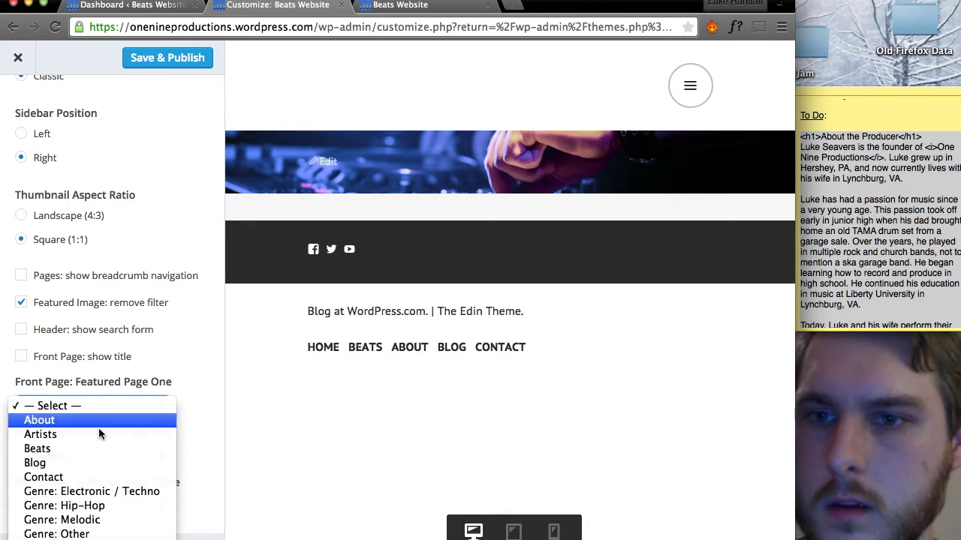
{"action": "left_click", "coordinate": [84, 449]}
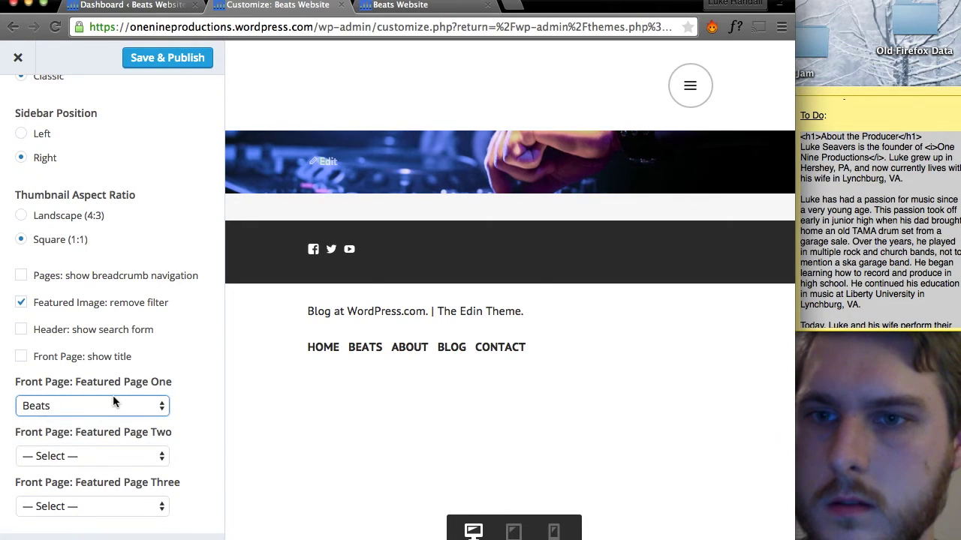
{"action": "left_click", "coordinate": [107, 453]}
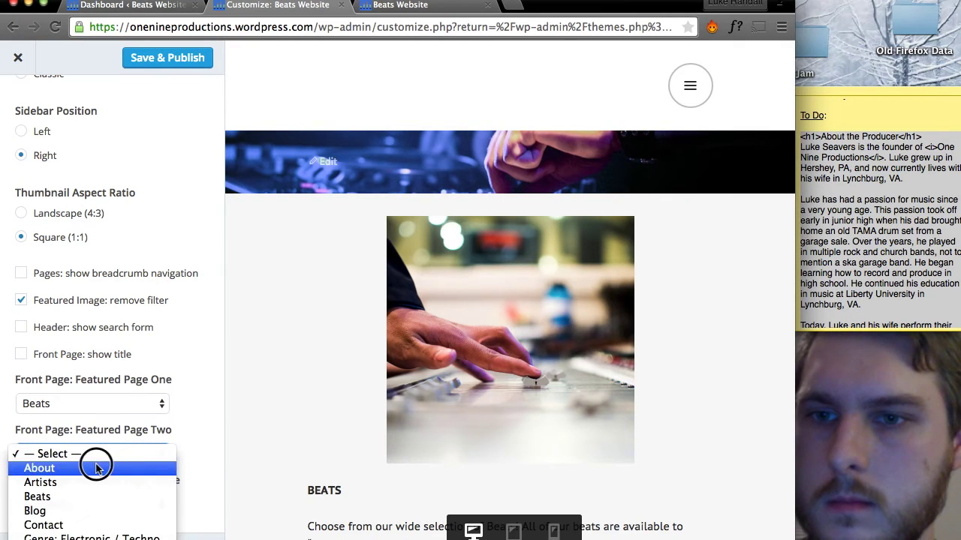
{"action": "left_click", "coordinate": [96, 463]}
{"action": "left_click", "coordinate": [87, 504]}
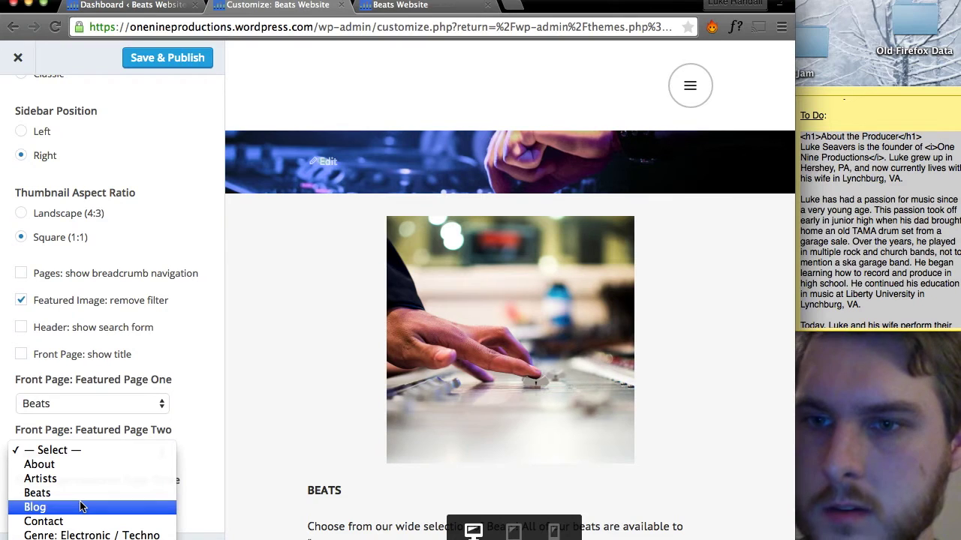
{"action": "left_click", "coordinate": [65, 498]}
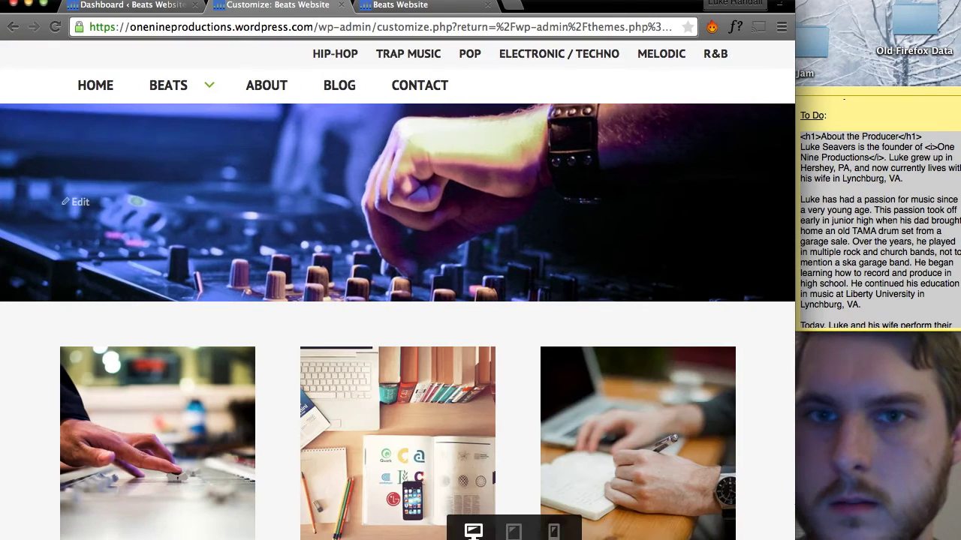
{"action": "scroll", "coordinate": [481, 356], "scroll_direction": "down", "scroll_amount": 5}
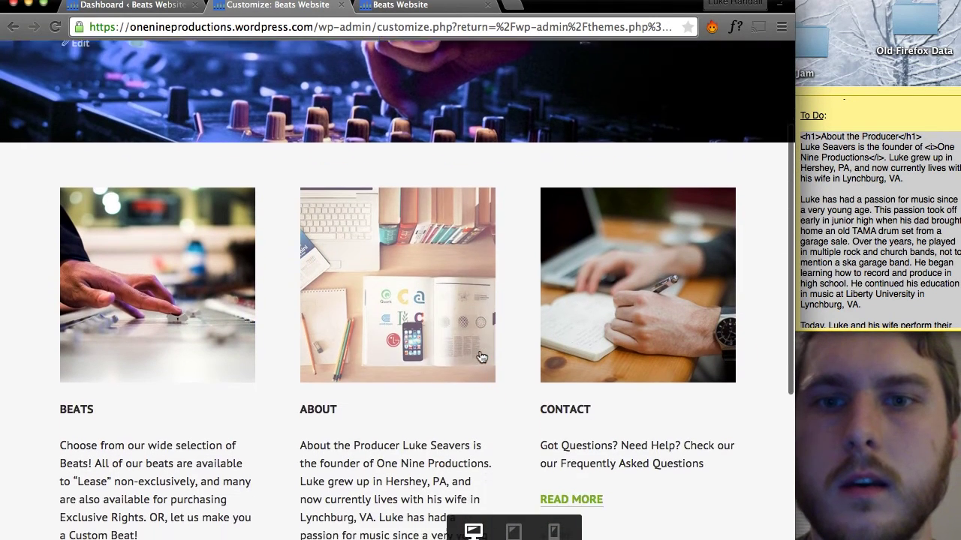
{"action": "scroll", "coordinate": [480, 357], "scroll_direction": "down", "scroll_amount": 1}
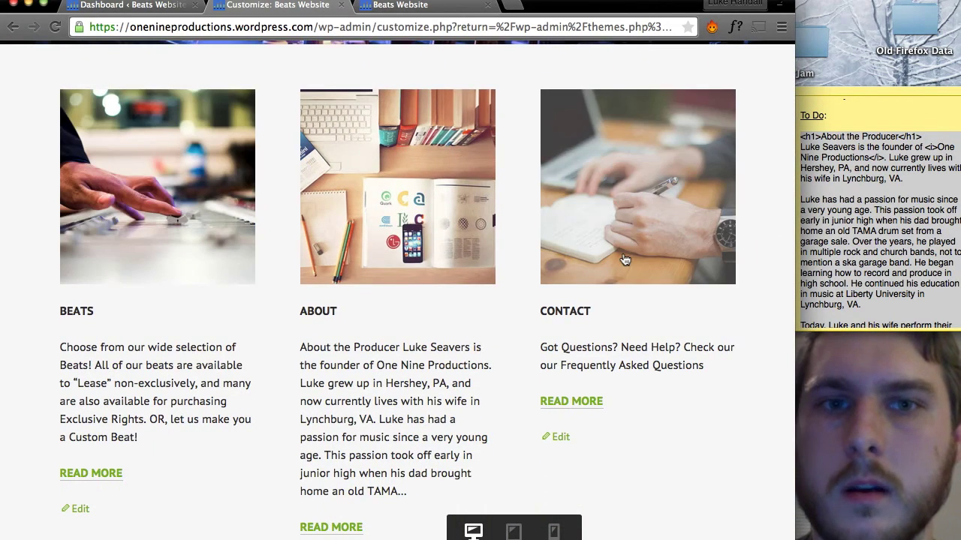
{"action": "scroll", "coordinate": [623, 257], "scroll_direction": "down", "scroll_amount": 2}
{"action": "scroll", "coordinate": [623, 257], "scroll_direction": "down", "scroll_amount": 3}
{"action": "scroll", "coordinate": [623, 257], "scroll_direction": "up", "scroll_amount": 10}
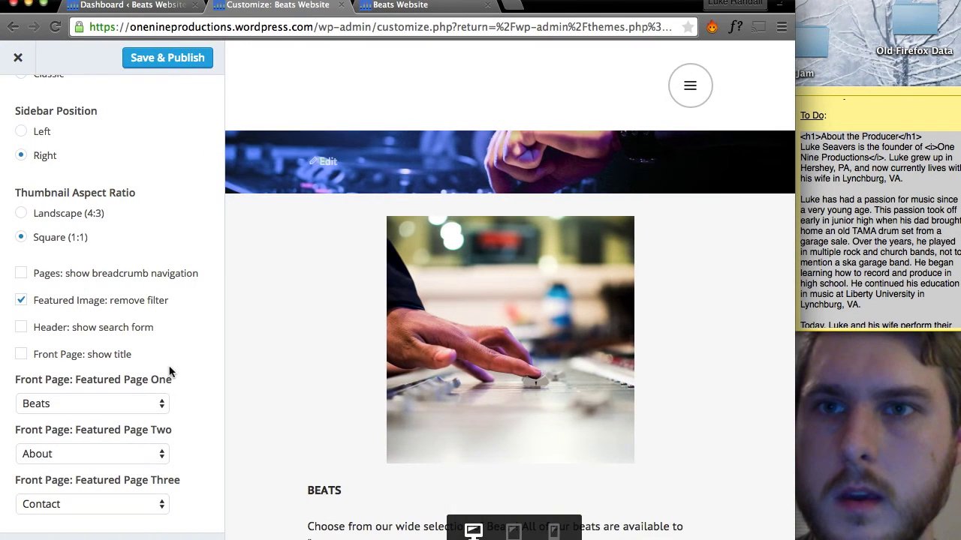
{"action": "left_click", "coordinate": [149, 66]}
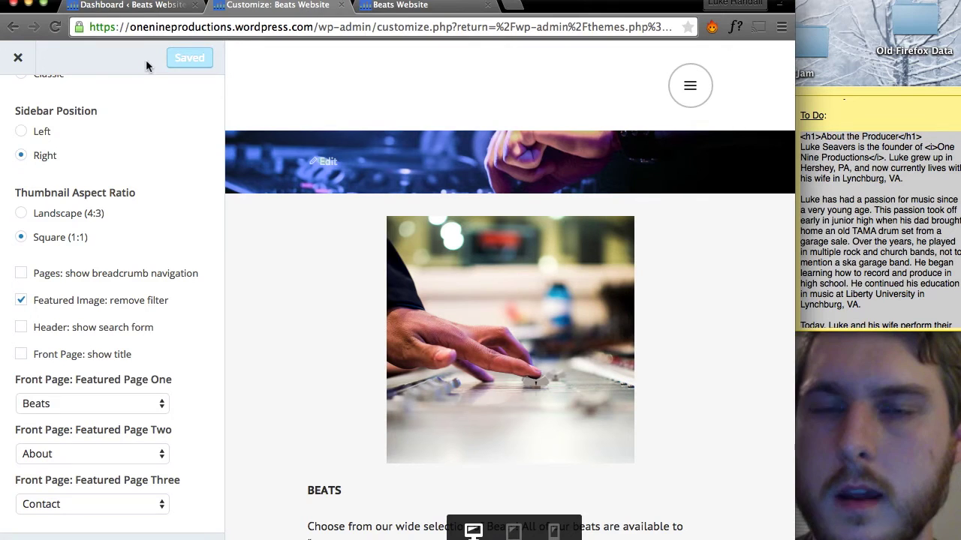
Reload the live Beats Website full-width and scroll through its logo, menus and featured pages.
{"action": "left_click", "coordinate": [413, 4]}
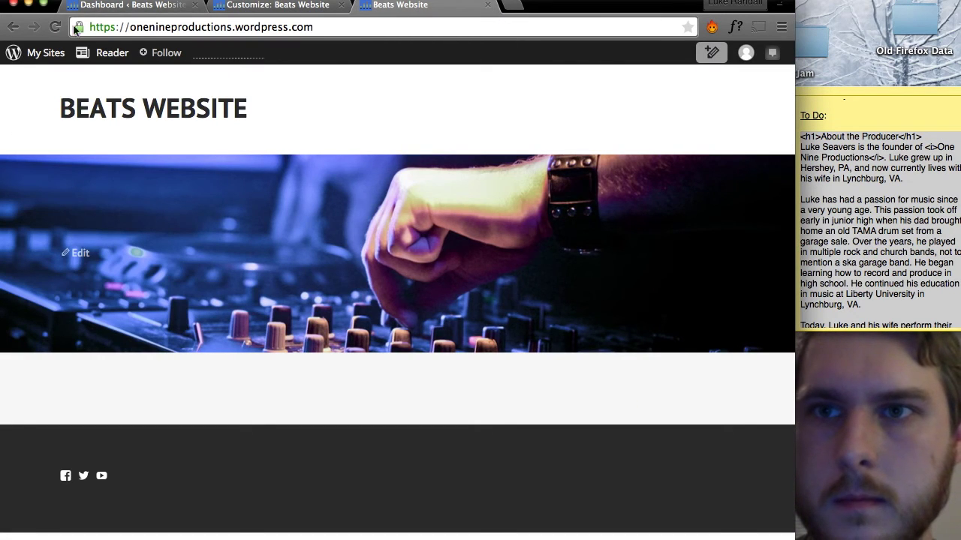
{"action": "key", "text": "super+r"}
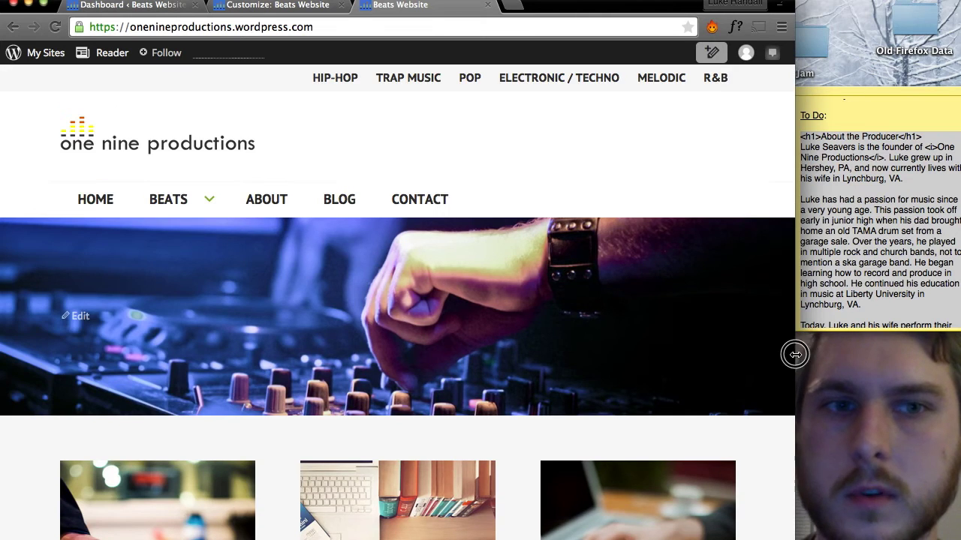
{"action": "left_click_drag", "start_coordinate": [795, 354], "coordinate": [958, 342]}
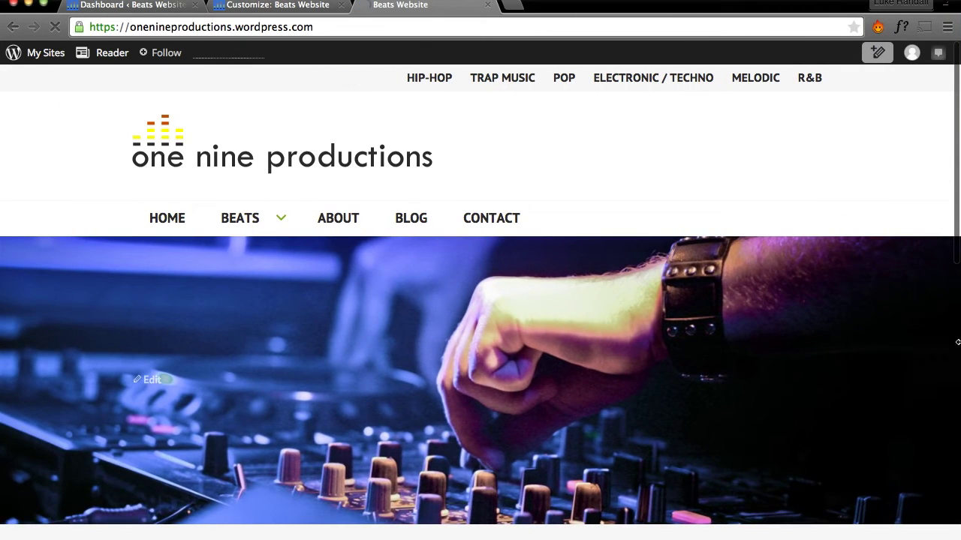
{"action": "scroll", "coordinate": [780, 343], "scroll_direction": "down", "scroll_amount": 1}
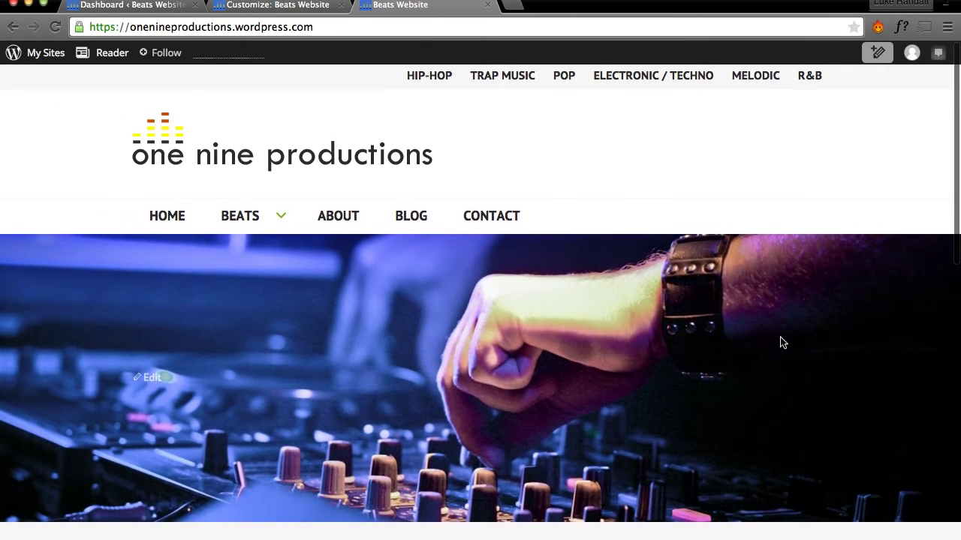
{"action": "scroll", "coordinate": [780, 342], "scroll_direction": "down", "scroll_amount": 1}
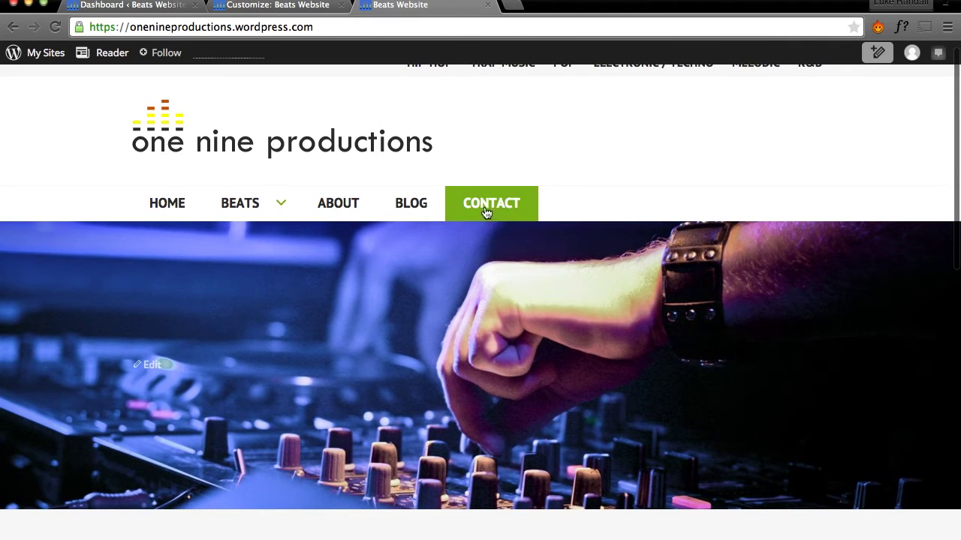
{"action": "mouse_move", "coordinate": [239, 209]}
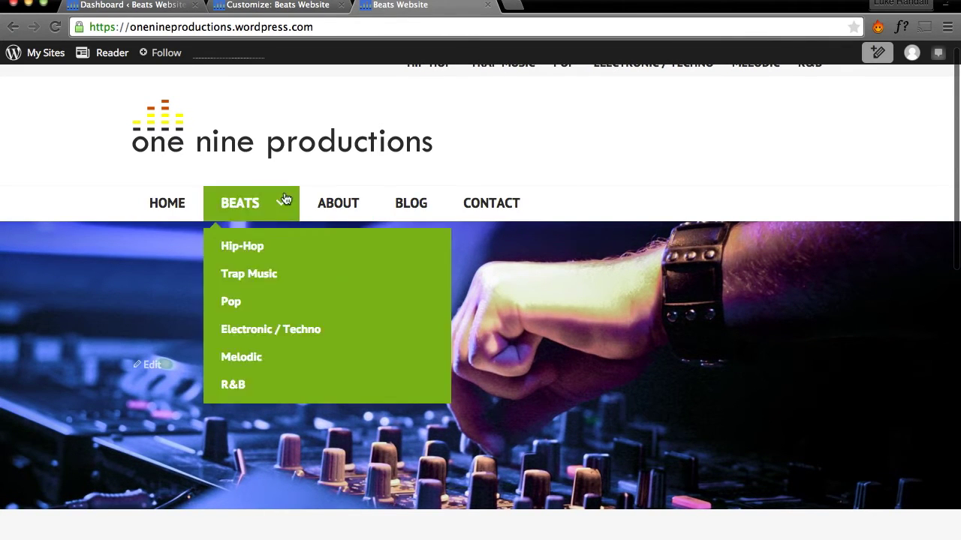
{"action": "scroll", "coordinate": [516, 198], "scroll_direction": "down", "scroll_amount": 5}
{"action": "scroll", "coordinate": [516, 198], "scroll_direction": "down", "scroll_amount": 6}
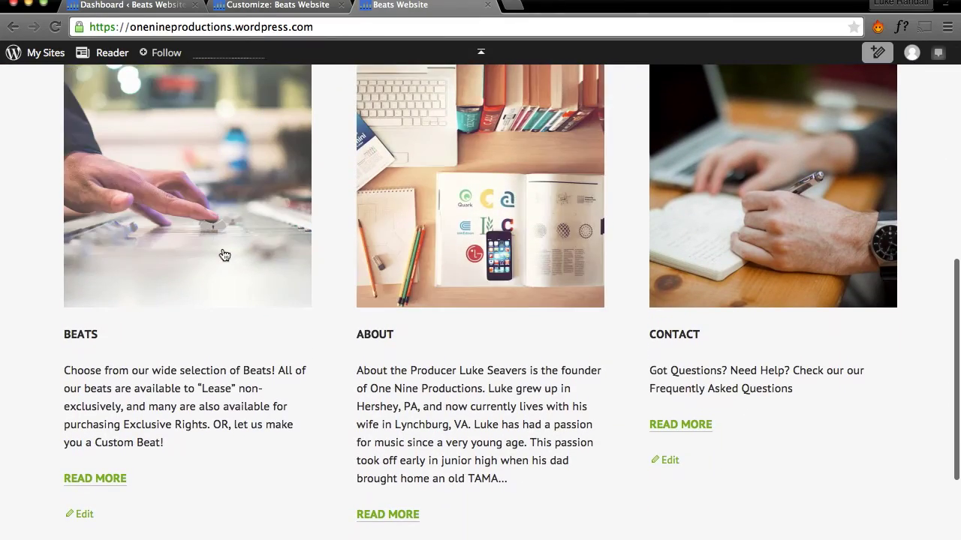
{"action": "scroll", "coordinate": [221, 253], "scroll_direction": "down", "scroll_amount": 2}
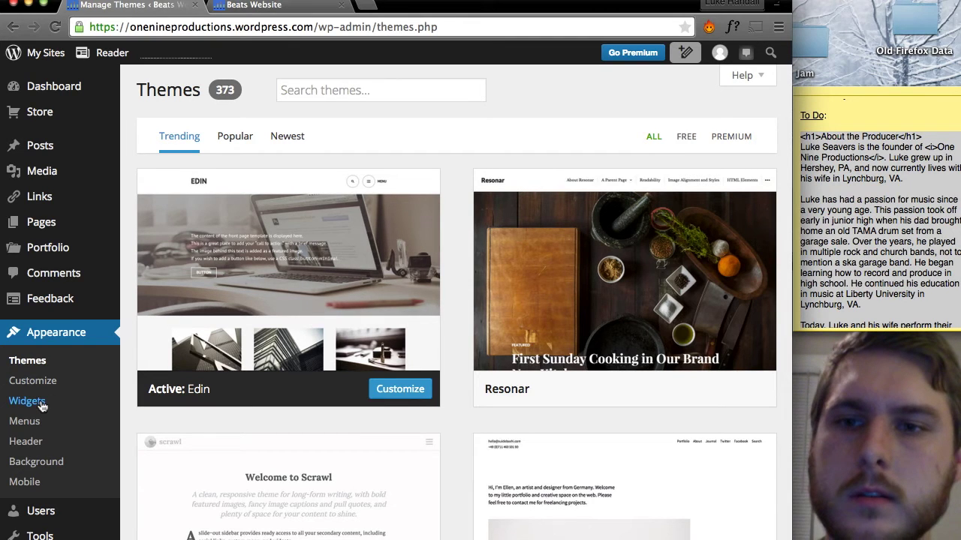
In the menu editor, select Main Menu and add the About page to it.
{"action": "left_click", "coordinate": [36, 424]}
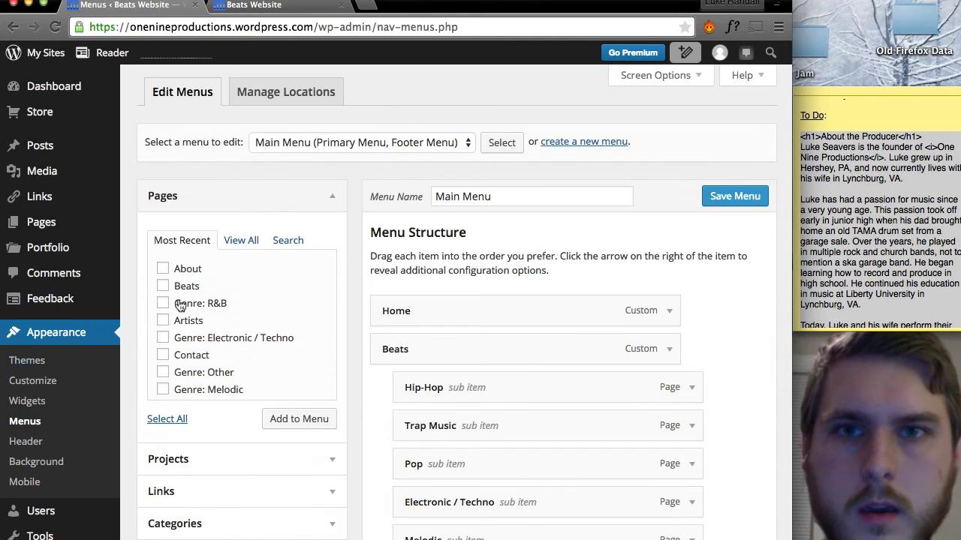
{"action": "left_click", "coordinate": [388, 149]}
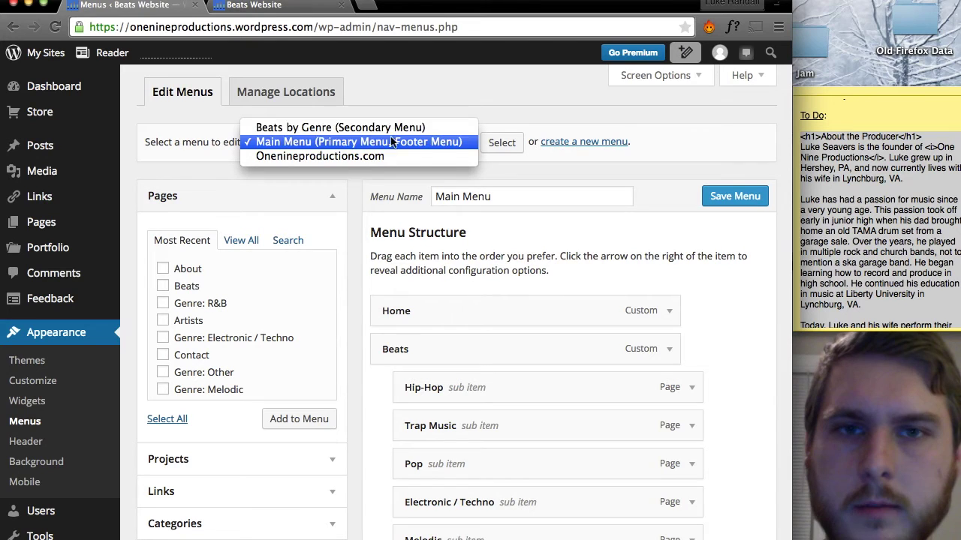
{"action": "left_click", "coordinate": [462, 103]}
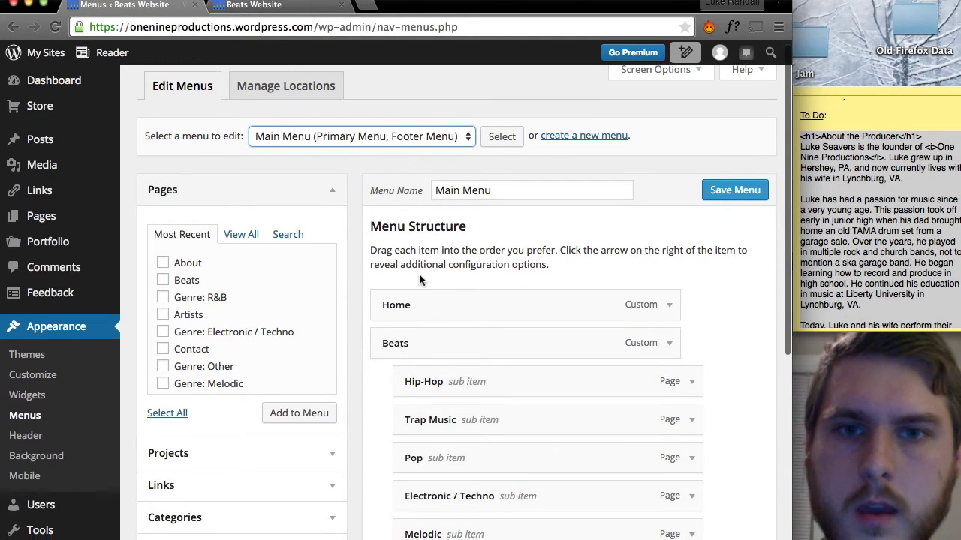
{"action": "scroll", "coordinate": [418, 274], "scroll_direction": "down", "scroll_amount": 2}
{"action": "scroll", "coordinate": [420, 276], "scroll_direction": "down", "scroll_amount": 3}
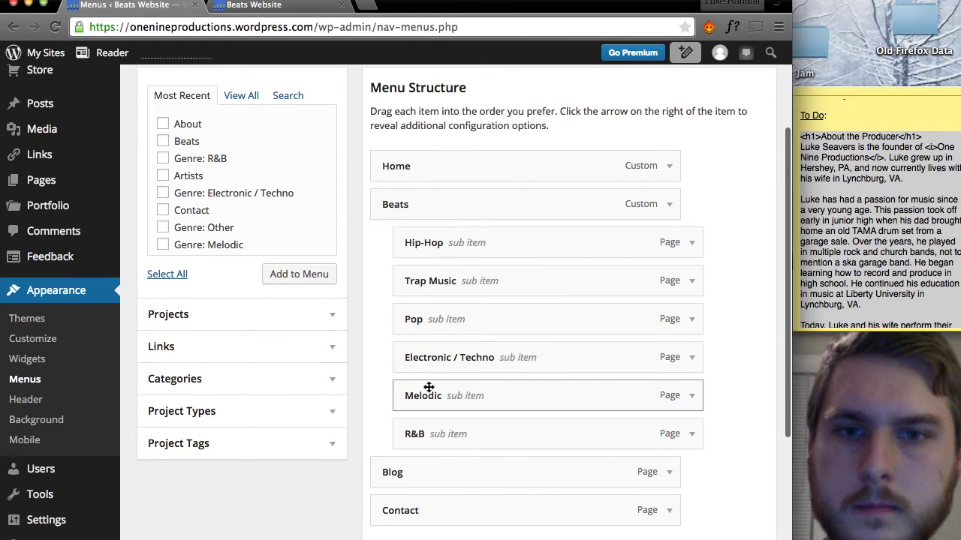
{"action": "scroll", "coordinate": [432, 405], "scroll_direction": "down", "scroll_amount": 4}
{"action": "scroll", "coordinate": [427, 384], "scroll_direction": "up", "scroll_amount": 5}
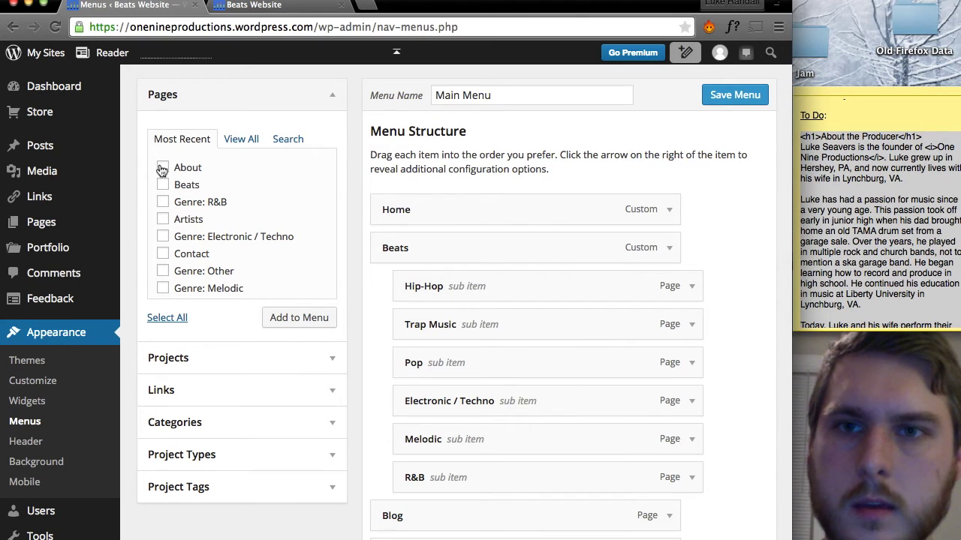
{"action": "left_click", "coordinate": [293, 319]}
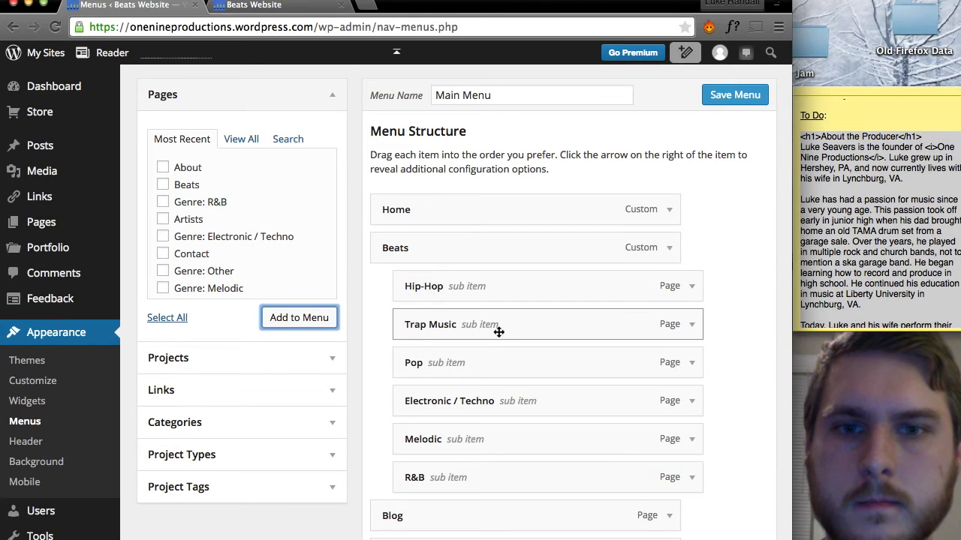
Drag About just above Blog and save Main Menu.
{"action": "scroll", "coordinate": [500, 330], "scroll_direction": "down", "scroll_amount": 4}
{"action": "left_click_drag", "start_coordinate": [422, 447], "coordinate": [417, 370]}
{"action": "scroll", "coordinate": [419, 366], "scroll_direction": "up", "scroll_amount": 6}
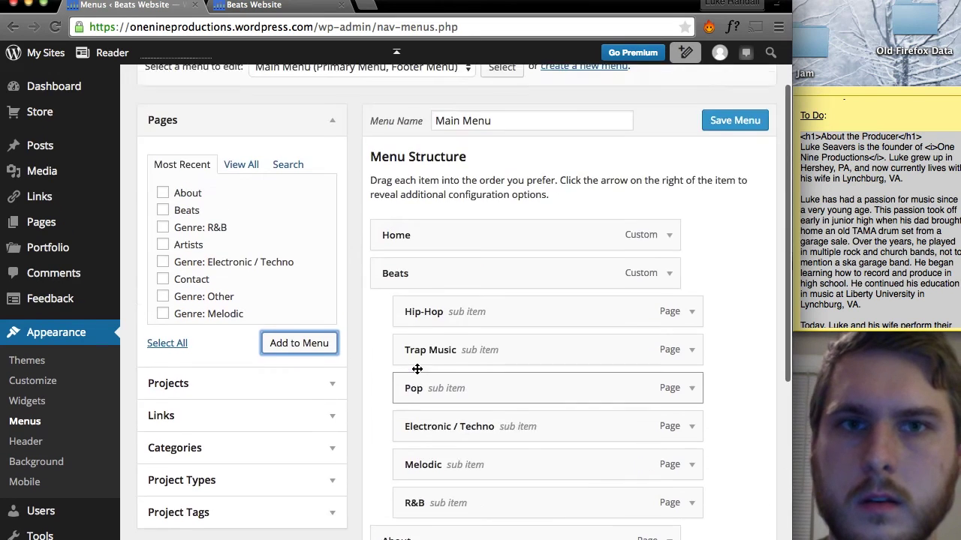
{"action": "left_click", "coordinate": [727, 183]}
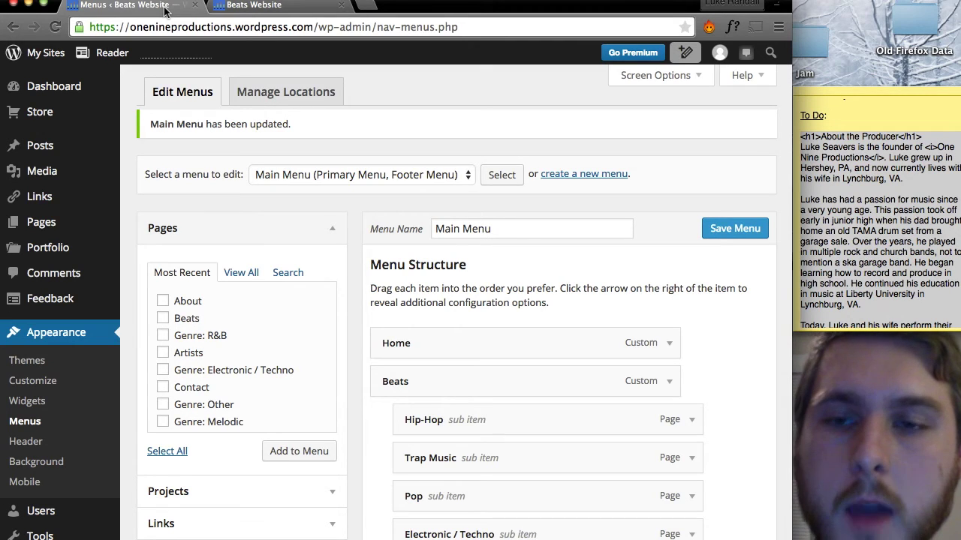
{"action": "left_click", "coordinate": [236, 5]}
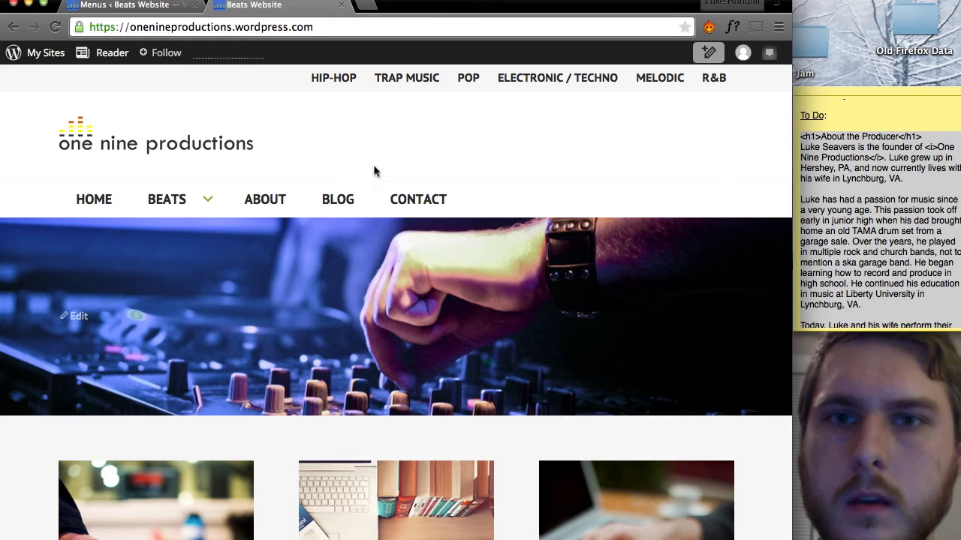
{"action": "left_click", "coordinate": [418, 199]}
{"action": "scroll", "coordinate": [471, 247], "scroll_direction": "down", "scroll_amount": 2}
{"action": "scroll", "coordinate": [472, 243], "scroll_direction": "down", "scroll_amount": 5}
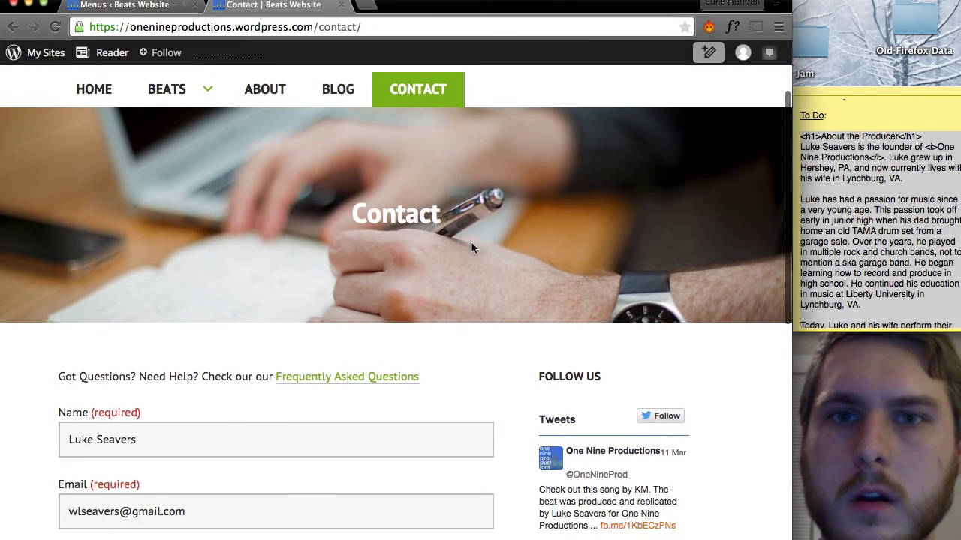
{"action": "scroll", "coordinate": [470, 241], "scroll_direction": "down", "scroll_amount": 3}
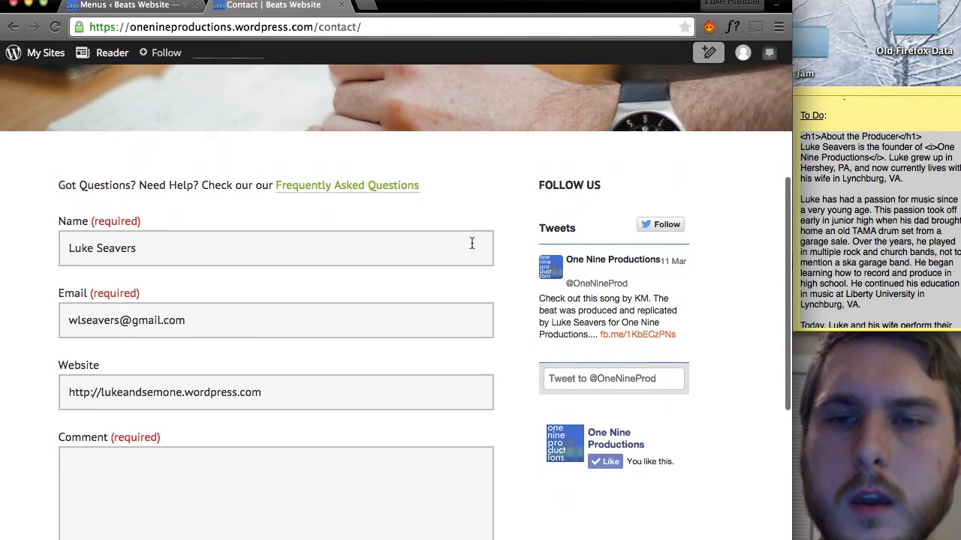
{"action": "scroll", "coordinate": [624, 157], "scroll_direction": "down", "scroll_amount": 1}
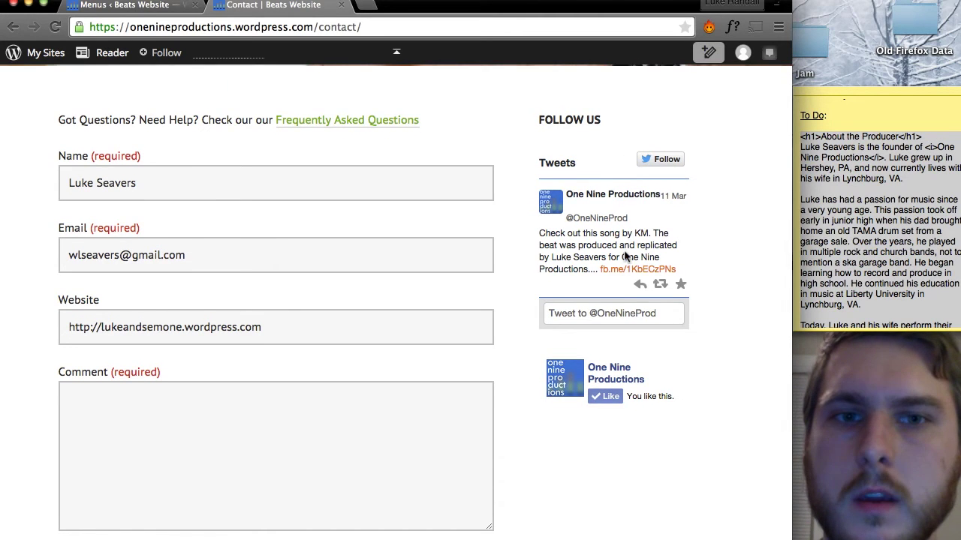
{"action": "scroll", "coordinate": [624, 250], "scroll_direction": "down", "scroll_amount": 1}
{"action": "scroll", "coordinate": [600, 359], "scroll_direction": "down", "scroll_amount": 5}
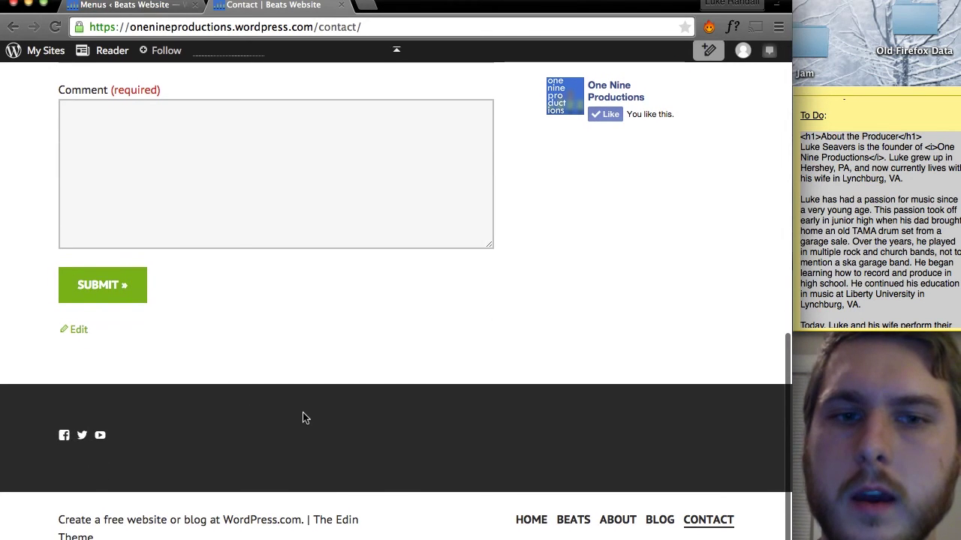
{"action": "scroll", "coordinate": [303, 413], "scroll_direction": "up", "scroll_amount": 3}
{"action": "scroll", "coordinate": [303, 414], "scroll_direction": "up", "scroll_amount": 10}
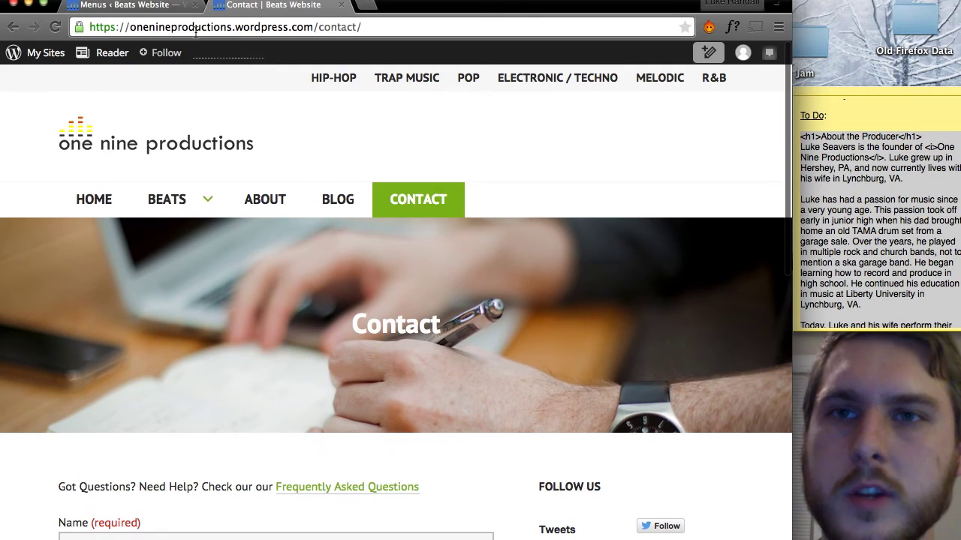
{"action": "left_click", "coordinate": [150, 6]}
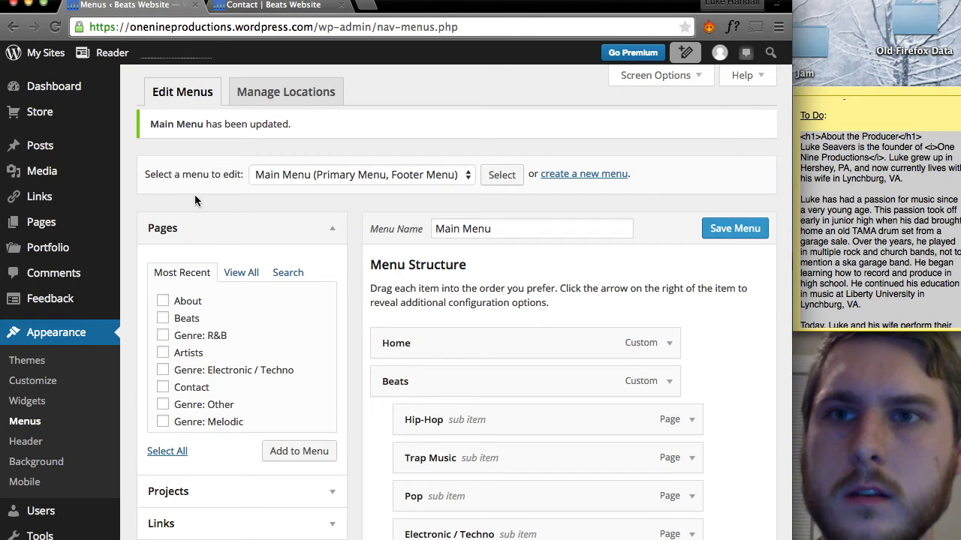
Go to Appearance > Widgets and browse Available Widgets down to Recent Posts.
{"action": "left_click", "coordinate": [42, 406]}
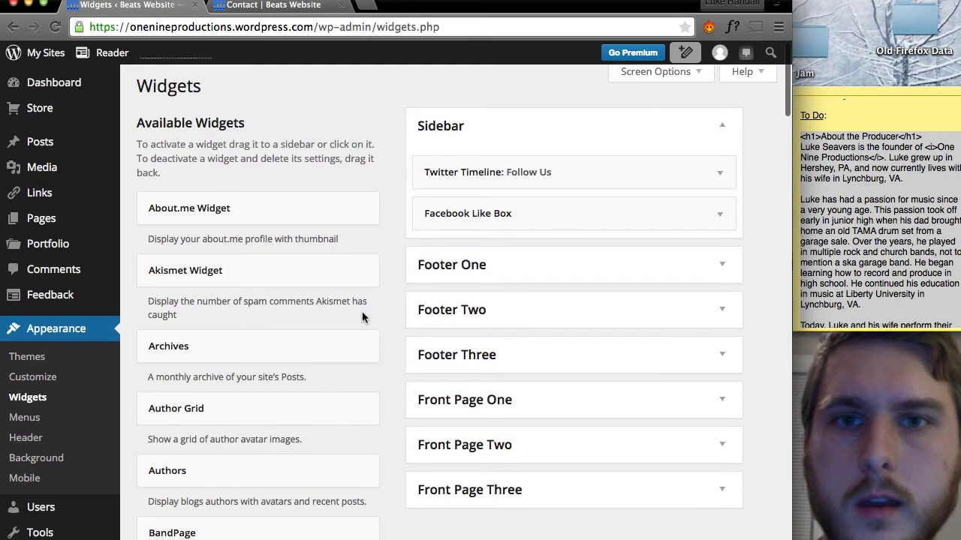
{"action": "scroll", "coordinate": [362, 316], "scroll_direction": "down", "scroll_amount": 1}
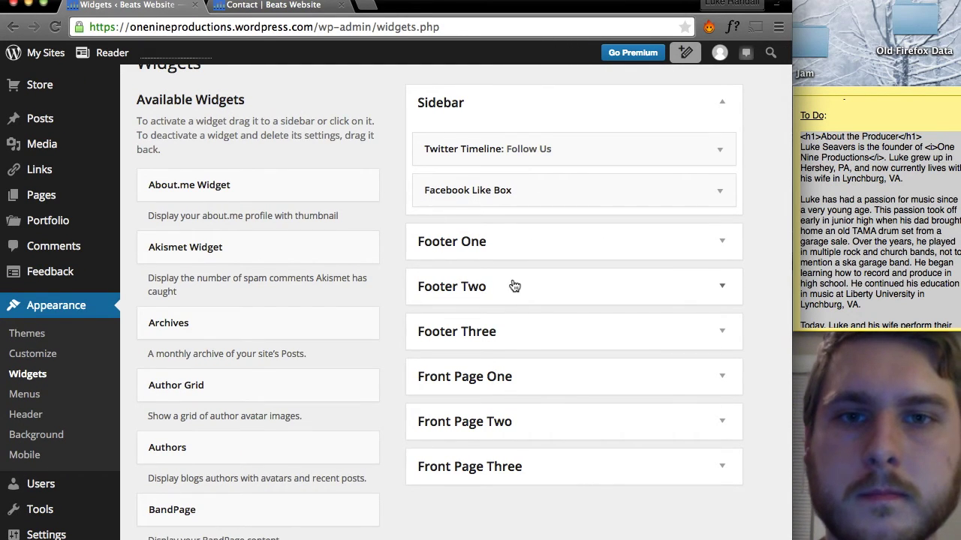
{"action": "scroll", "coordinate": [514, 285], "scroll_direction": "down", "scroll_amount": 3}
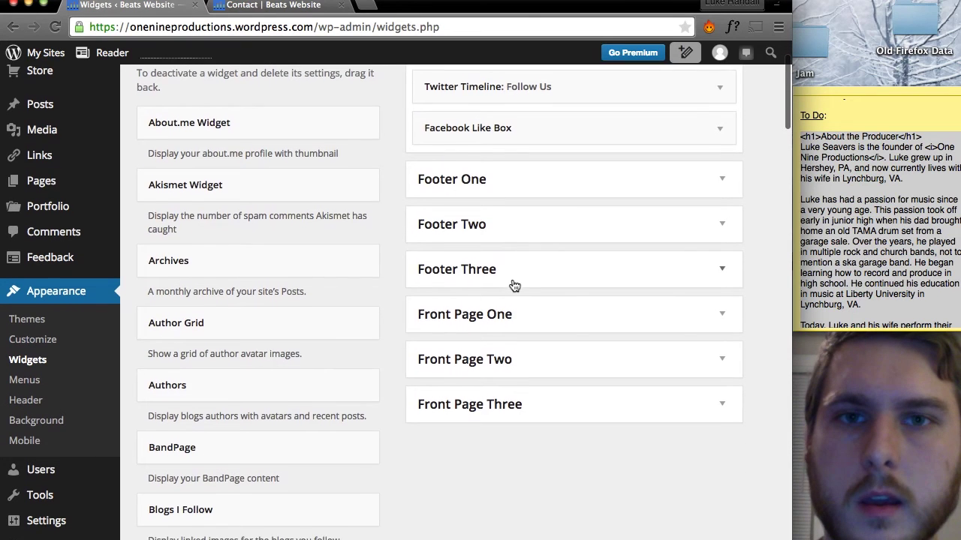
{"action": "scroll", "coordinate": [514, 286], "scroll_direction": "up", "scroll_amount": 4}
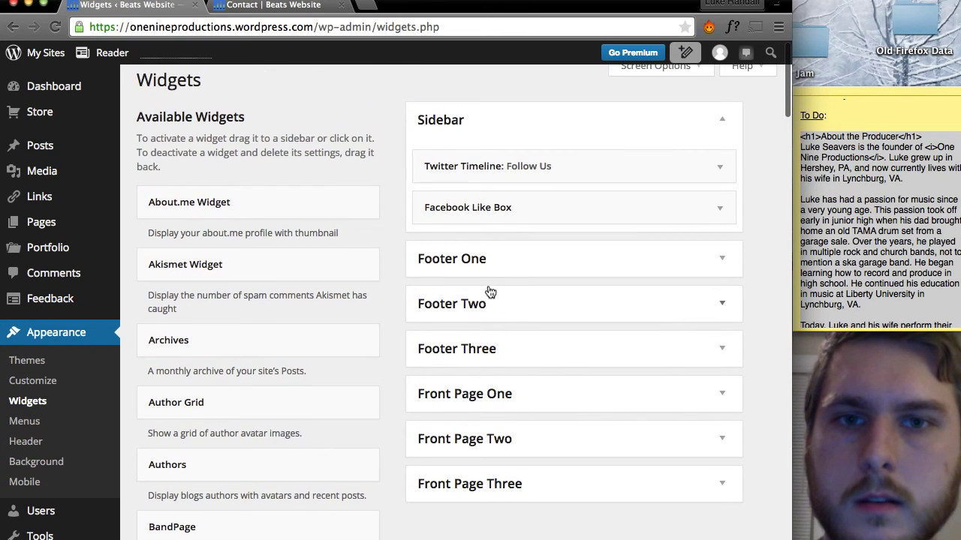
{"action": "scroll", "coordinate": [489, 291], "scroll_direction": "down", "scroll_amount": 2}
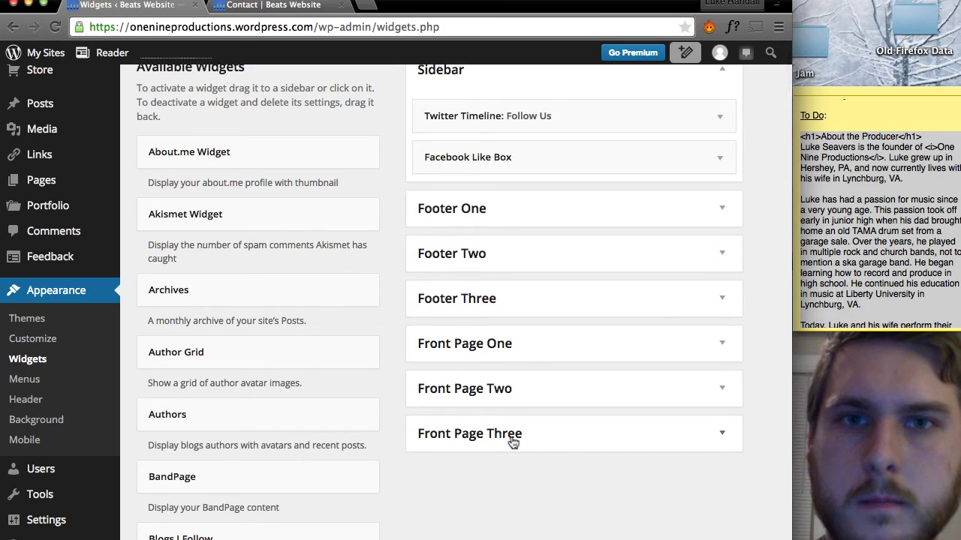
{"action": "scroll", "coordinate": [508, 414], "scroll_direction": "up", "scroll_amount": 2}
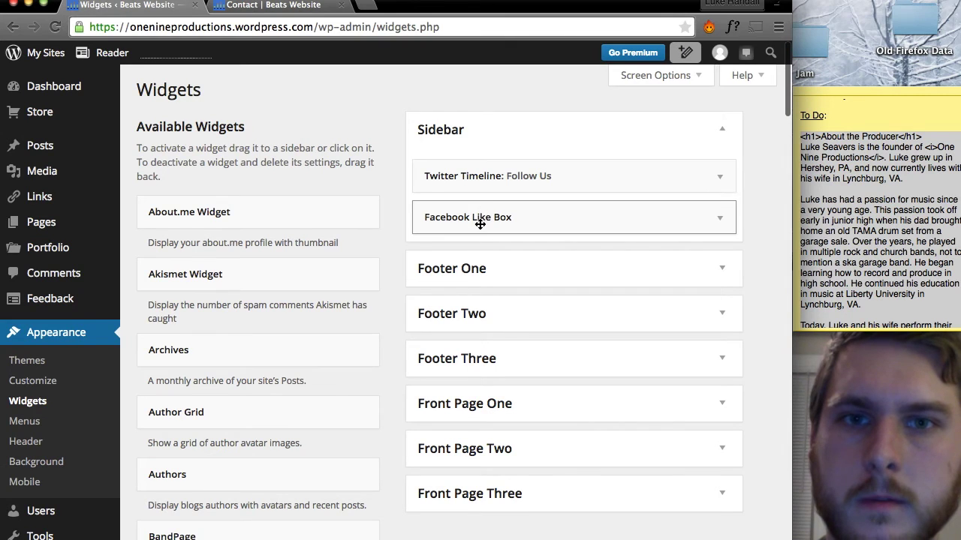
{"action": "scroll", "coordinate": [463, 135], "scroll_direction": "down", "scroll_amount": 5}
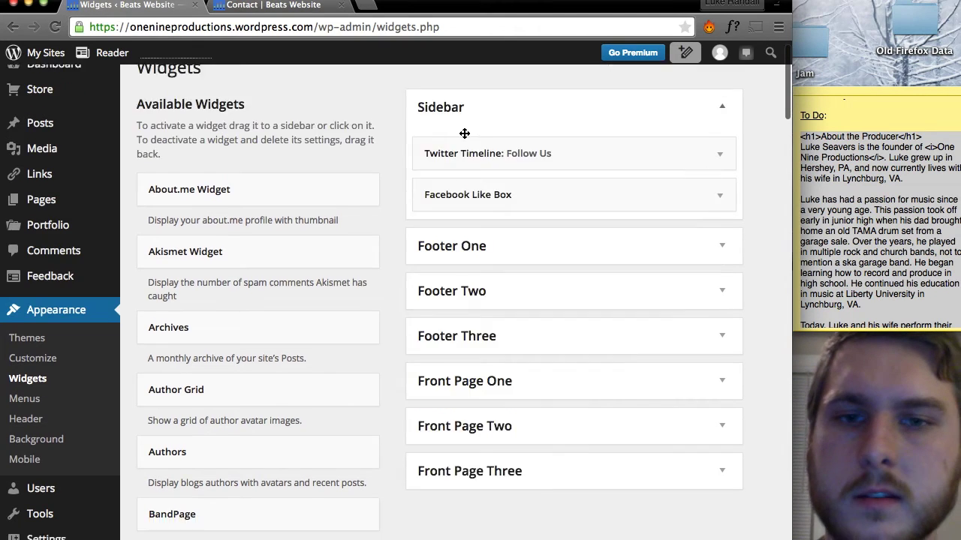
{"action": "scroll", "coordinate": [331, 300], "scroll_direction": "down", "scroll_amount": 5}
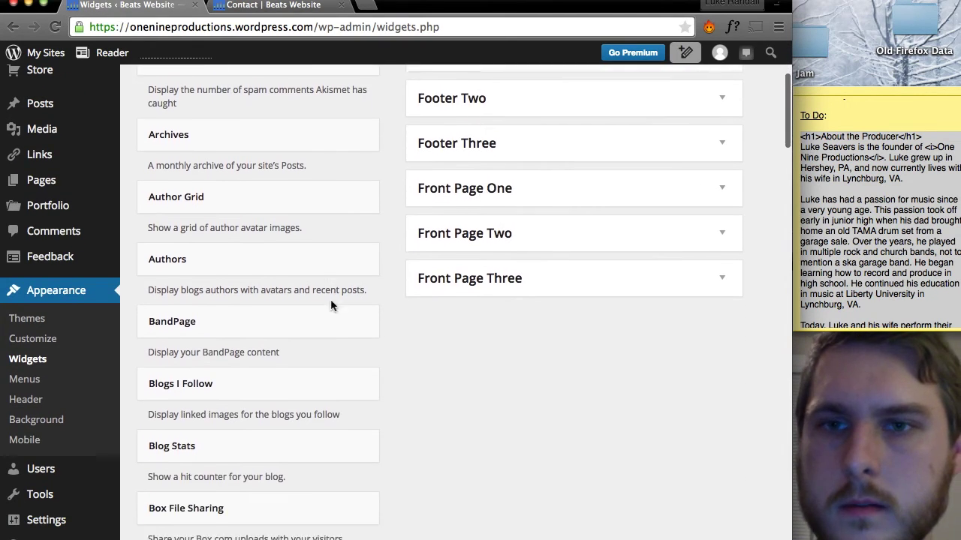
{"action": "scroll", "coordinate": [331, 300], "scroll_direction": "down", "scroll_amount": 10}
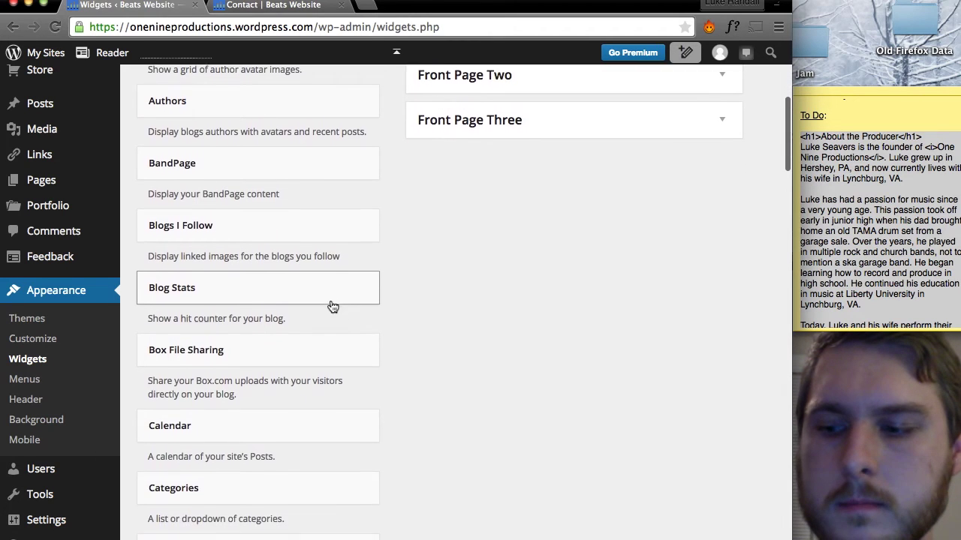
{"action": "scroll", "coordinate": [331, 306], "scroll_direction": "down", "scroll_amount": 20}
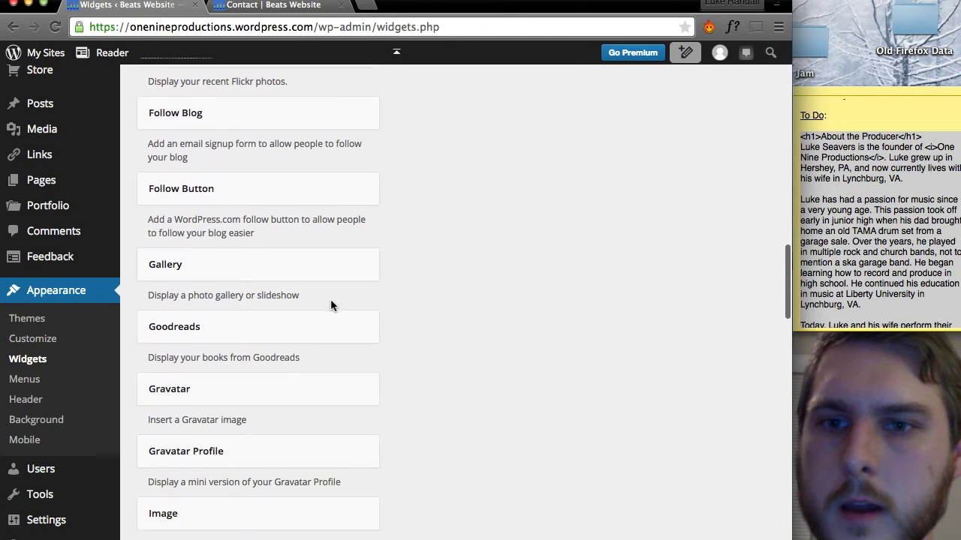
{"action": "scroll", "coordinate": [332, 306], "scroll_direction": "down", "scroll_amount": 8}
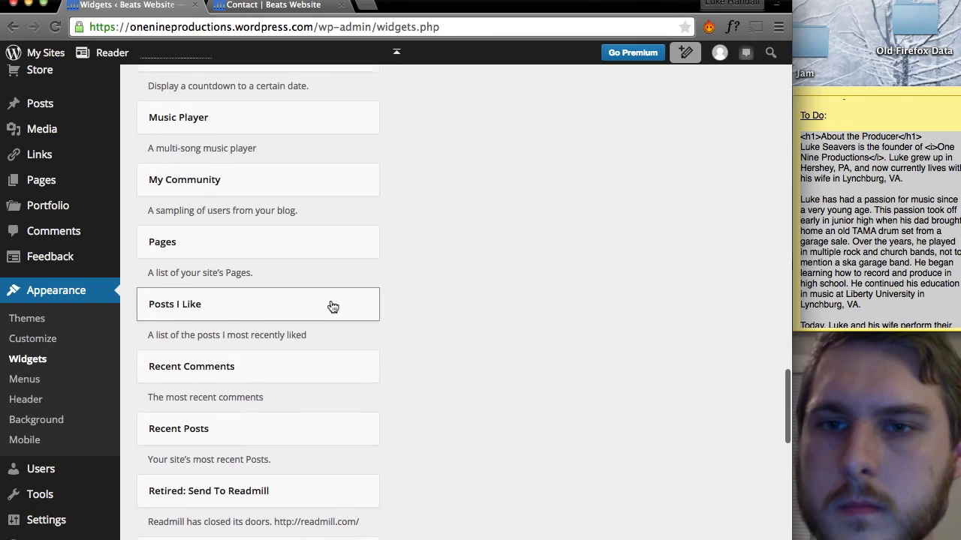
{"action": "scroll", "coordinate": [332, 306], "scroll_direction": "down", "scroll_amount": 1}
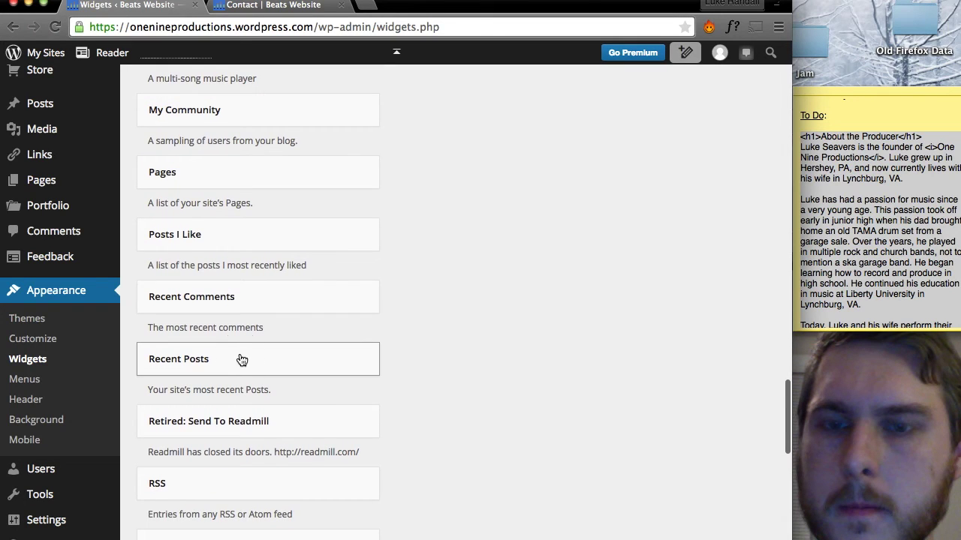
{"action": "left_click", "coordinate": [242, 360]}
Add the Recent Posts widget to Footer One.
{"action": "left_click", "coordinate": [208, 364]}
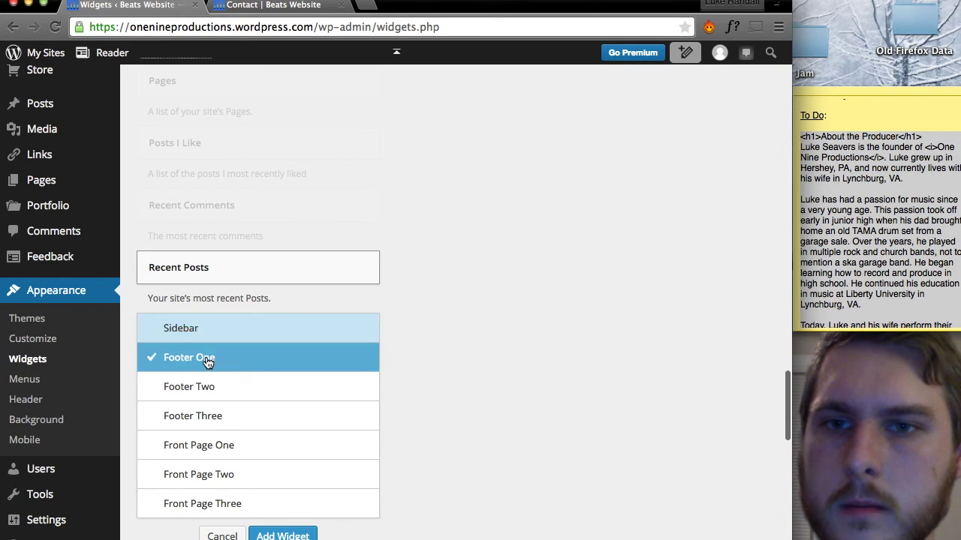
{"action": "left_click", "coordinate": [283, 535]}
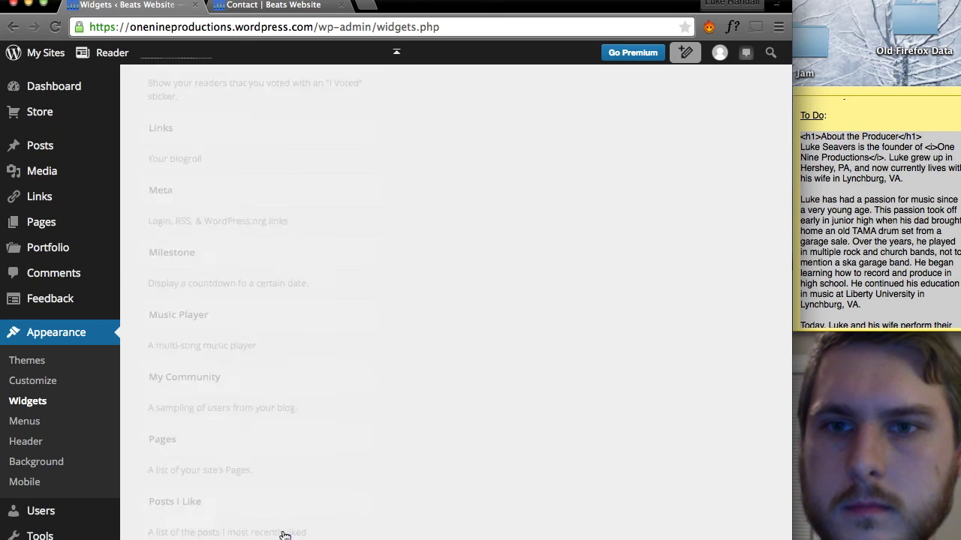
{"action": "scroll", "coordinate": [262, 417], "scroll_direction": "down", "scroll_amount": 15}
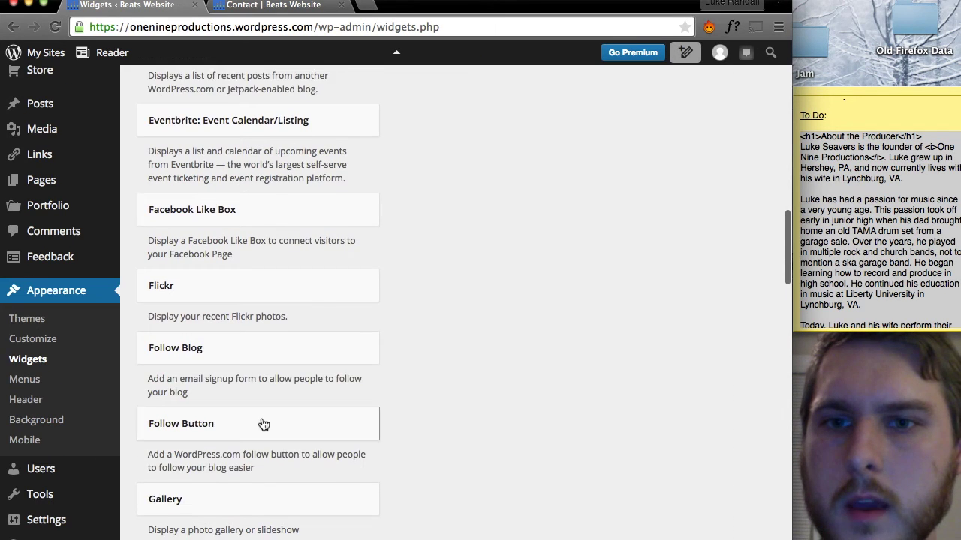
Add the Follow Blog widget to Front Page Two.
{"action": "left_click", "coordinate": [215, 331]}
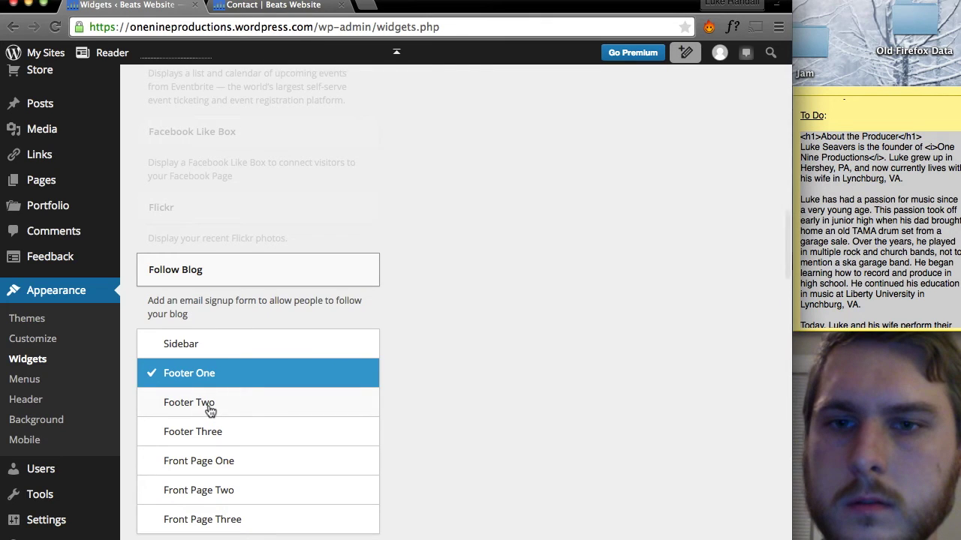
{"action": "left_click", "coordinate": [207, 495]}
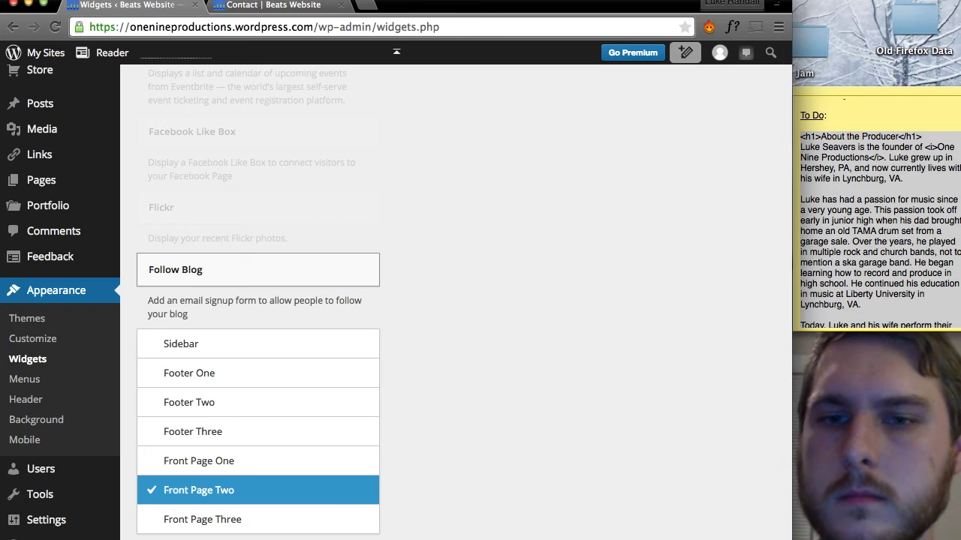
{"action": "left_click", "coordinate": [283, 538]}
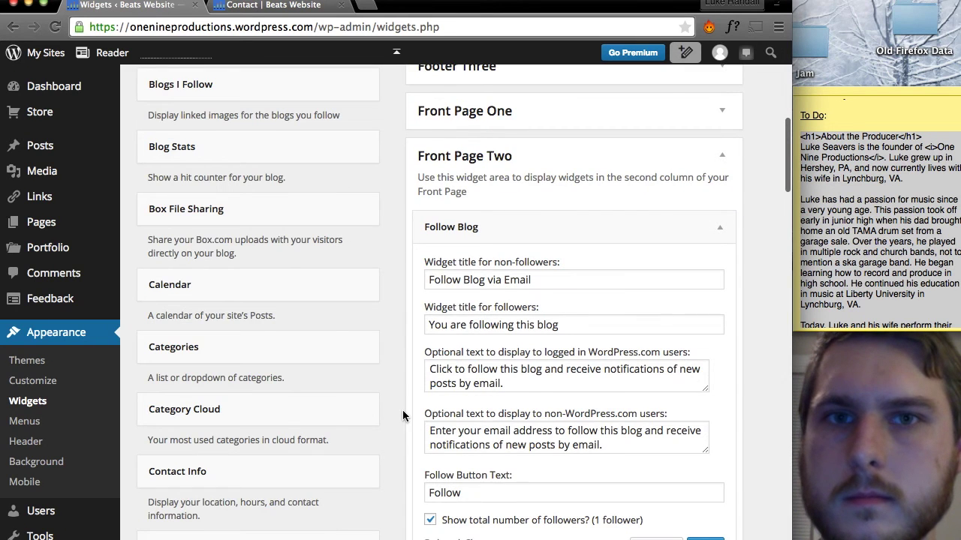
{"action": "scroll", "coordinate": [403, 415], "scroll_direction": "up", "scroll_amount": 10}
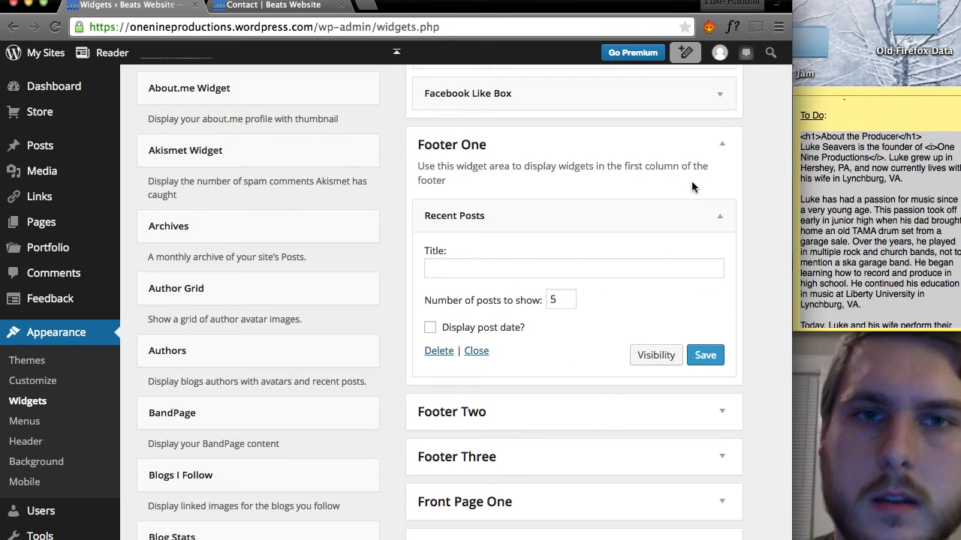
Drag the Recent Posts widget out of Footer One into Front Page Two.
{"action": "left_click", "coordinate": [724, 146]}
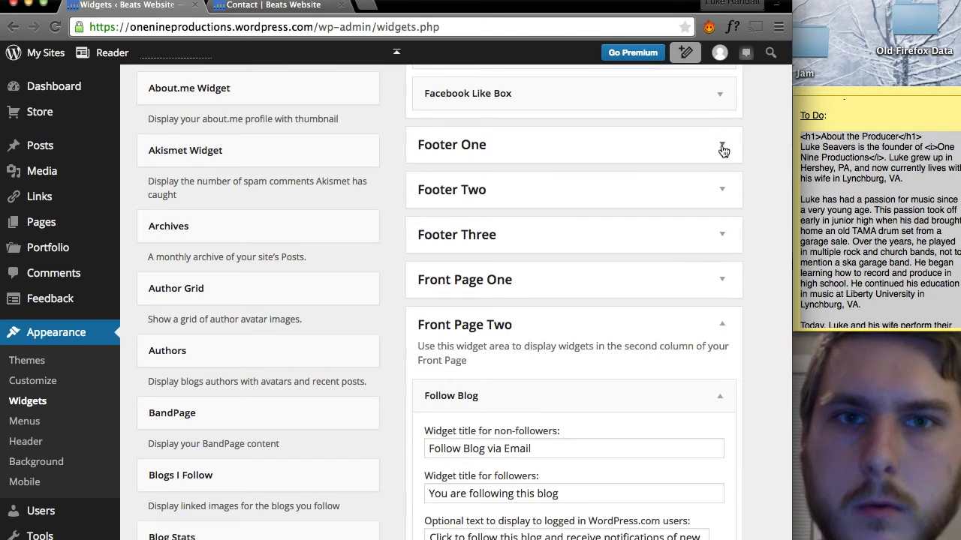
{"action": "left_click", "coordinate": [722, 146]}
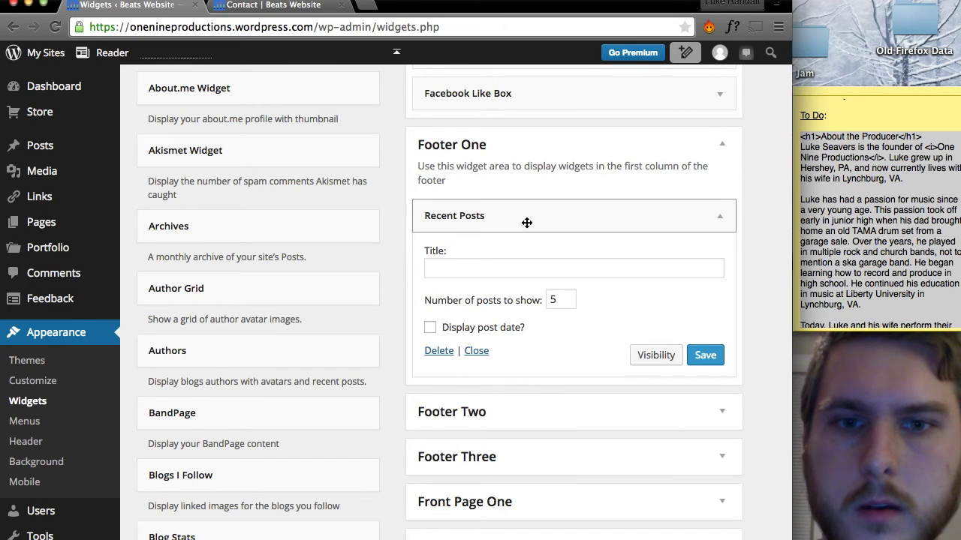
{"action": "scroll", "coordinate": [527, 223], "scroll_direction": "down", "scroll_amount": 1}
{"action": "left_click_drag", "start_coordinate": [492, 216], "coordinate": [494, 414]}
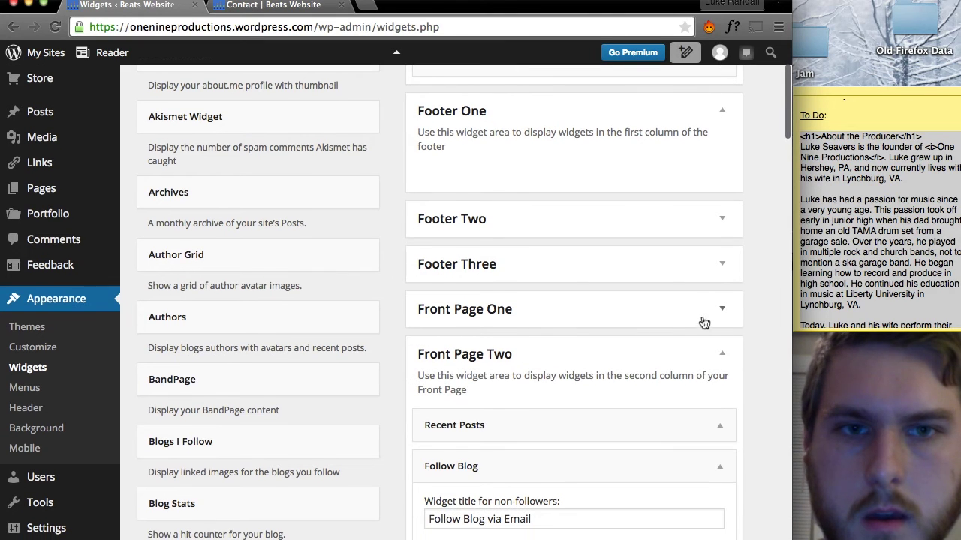
Expand Front Page One, drop Recent Posts into it, and collapse it again.
{"action": "left_click", "coordinate": [718, 314]}
{"action": "scroll", "coordinate": [716, 317], "scroll_direction": "down", "scroll_amount": 2}
{"action": "scroll", "coordinate": [717, 318], "scroll_direction": "down", "scroll_amount": 2}
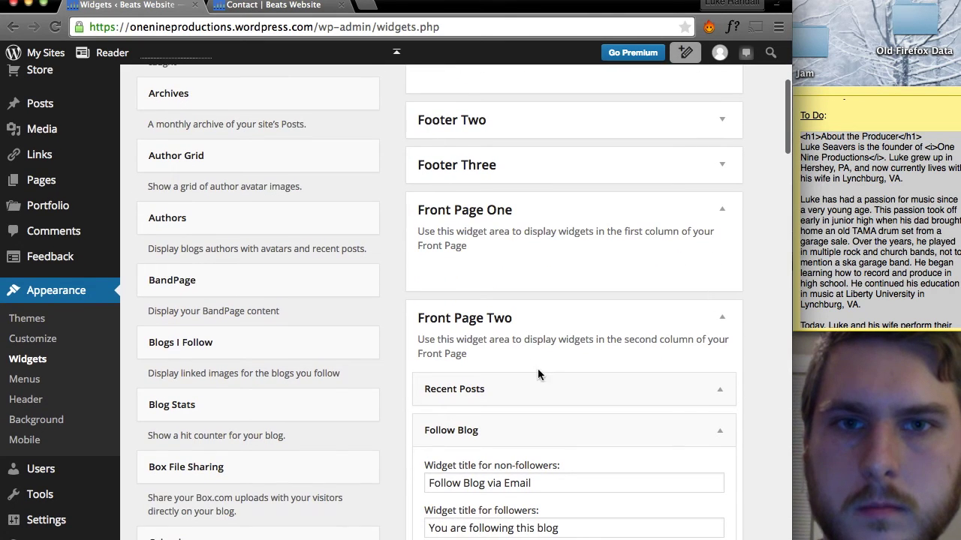
{"action": "left_click_drag", "start_coordinate": [503, 391], "coordinate": [499, 261]}
{"action": "left_click", "coordinate": [725, 212]}
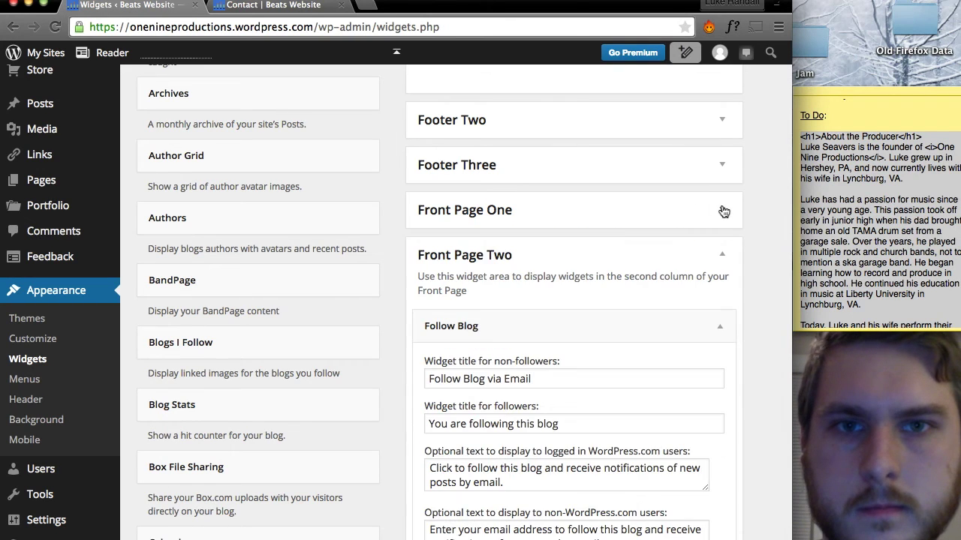
{"action": "scroll", "coordinate": [319, 352], "scroll_direction": "down", "scroll_amount": 10}
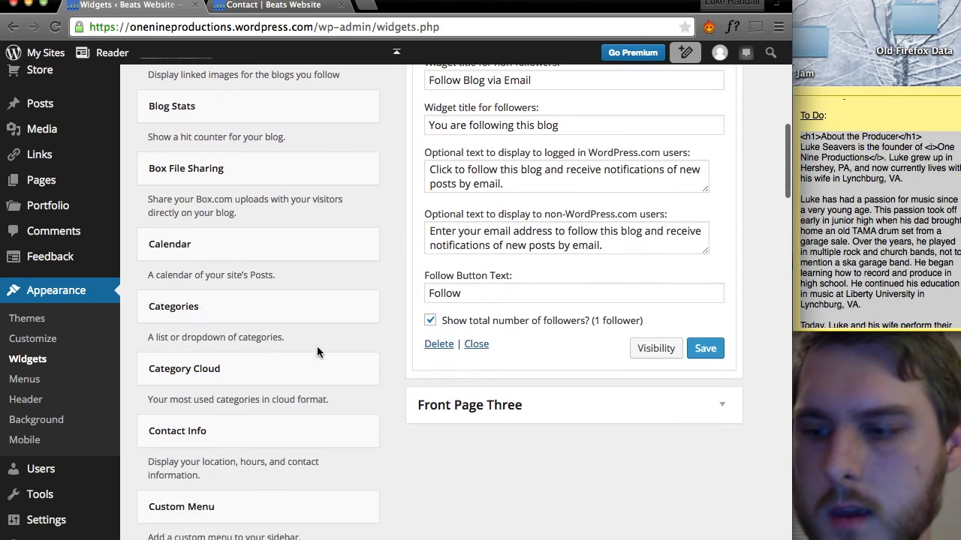
Add a Contact Info widget to the Front Page Three area.
{"action": "scroll", "coordinate": [318, 353], "scroll_direction": "down", "scroll_amount": 10}
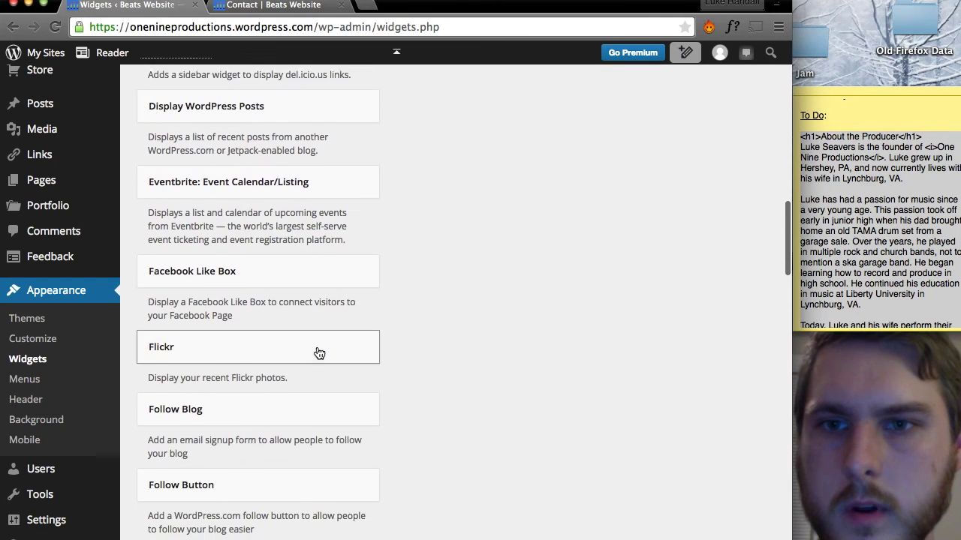
{"action": "scroll", "coordinate": [317, 350], "scroll_direction": "up", "scroll_amount": 12}
{"action": "scroll", "coordinate": [317, 350], "scroll_direction": "up", "scroll_amount": 3}
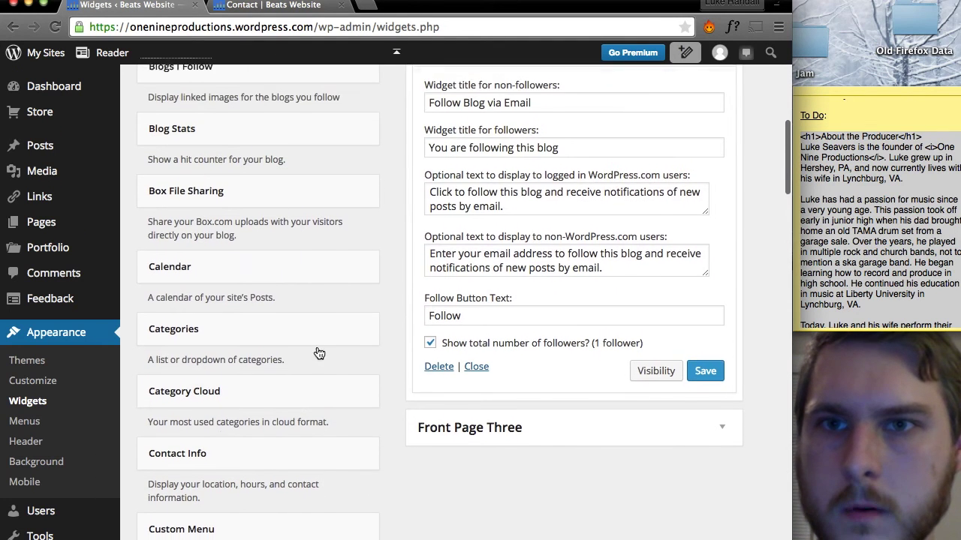
{"action": "left_click", "coordinate": [220, 446]}
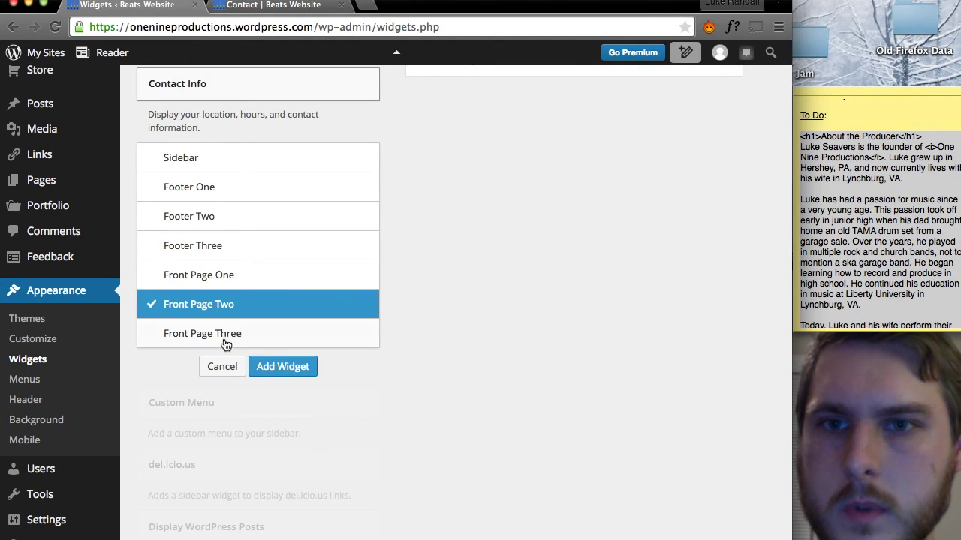
{"action": "left_click", "coordinate": [219, 336]}
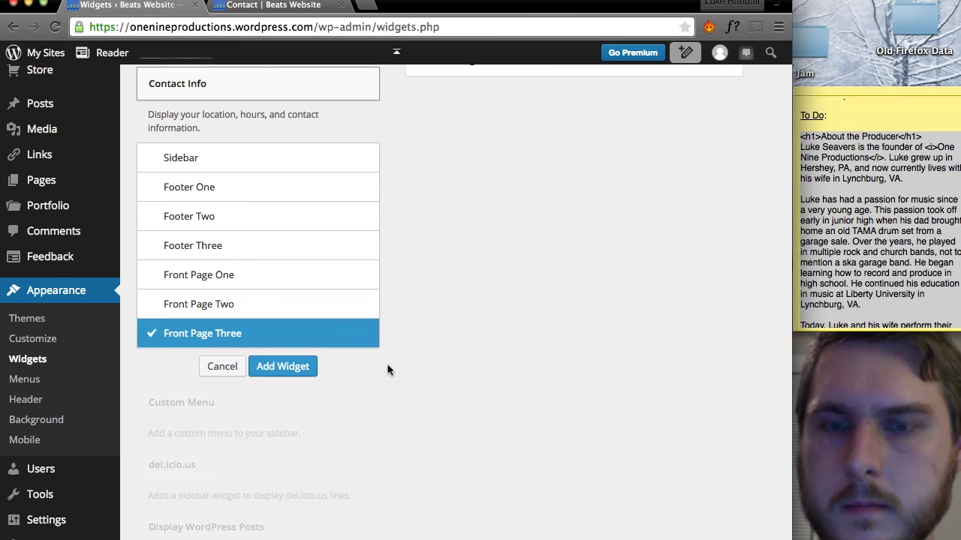
{"action": "left_click", "coordinate": [282, 367]}
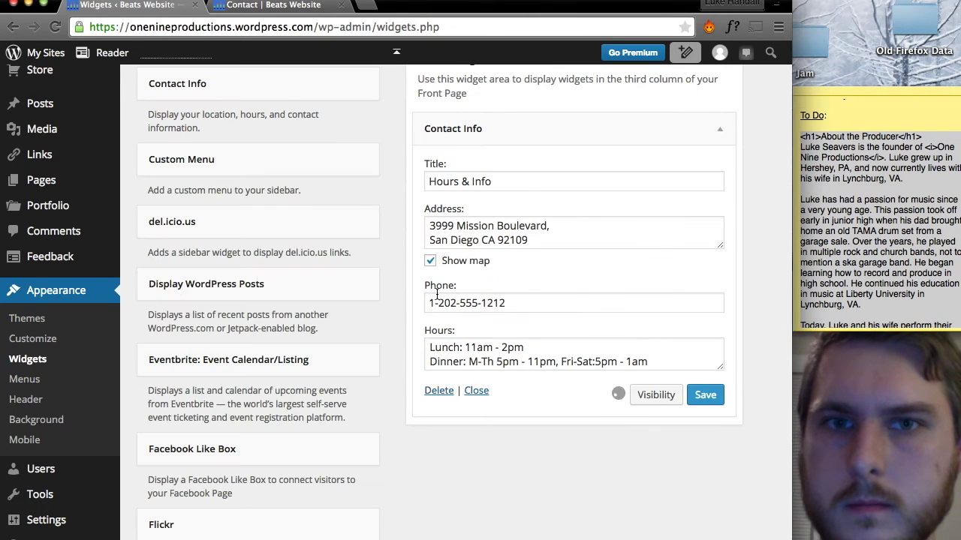
Save the Contact Info widget as 'Hours & Info' with map shown, then go to the Contact page.
{"action": "scroll", "coordinate": [437, 294], "scroll_direction": "up", "scroll_amount": 3}
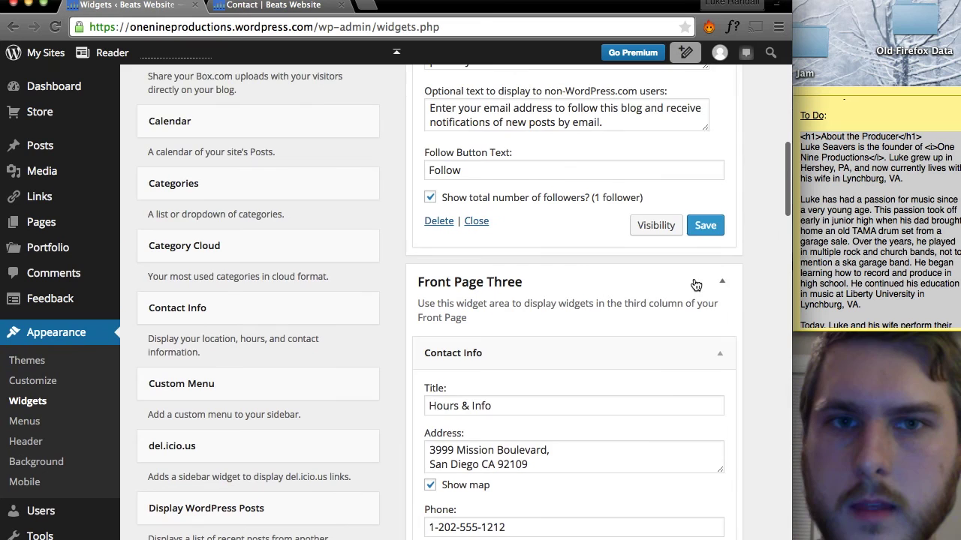
{"action": "scroll", "coordinate": [657, 364], "scroll_direction": "down", "scroll_amount": 3}
{"action": "scroll", "coordinate": [706, 394], "scroll_direction": "up", "scroll_amount": 3}
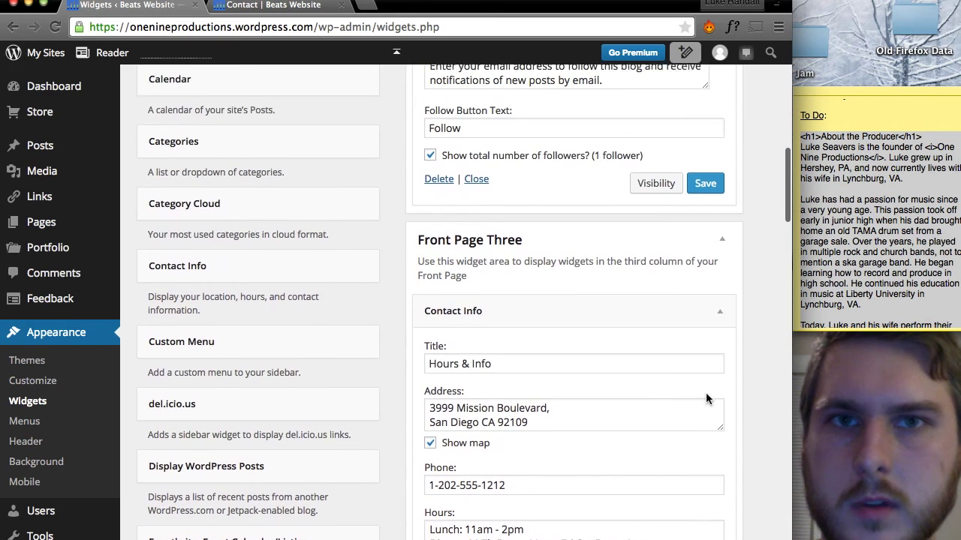
{"action": "scroll", "coordinate": [706, 394], "scroll_direction": "down", "scroll_amount": 3}
{"action": "left_click", "coordinate": [706, 434]}
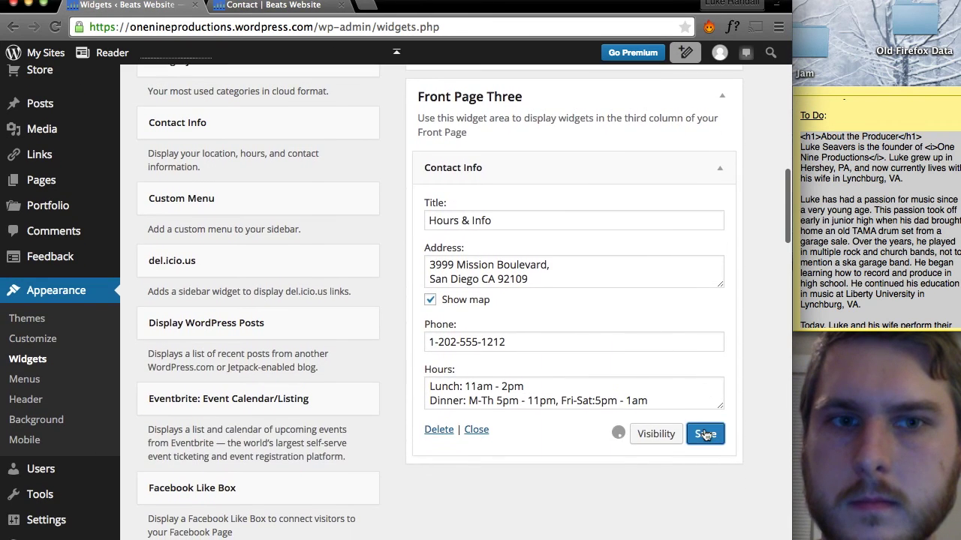
{"action": "scroll", "coordinate": [706, 431], "scroll_direction": "up", "scroll_amount": 5}
{"action": "left_click", "coordinate": [298, 7]}
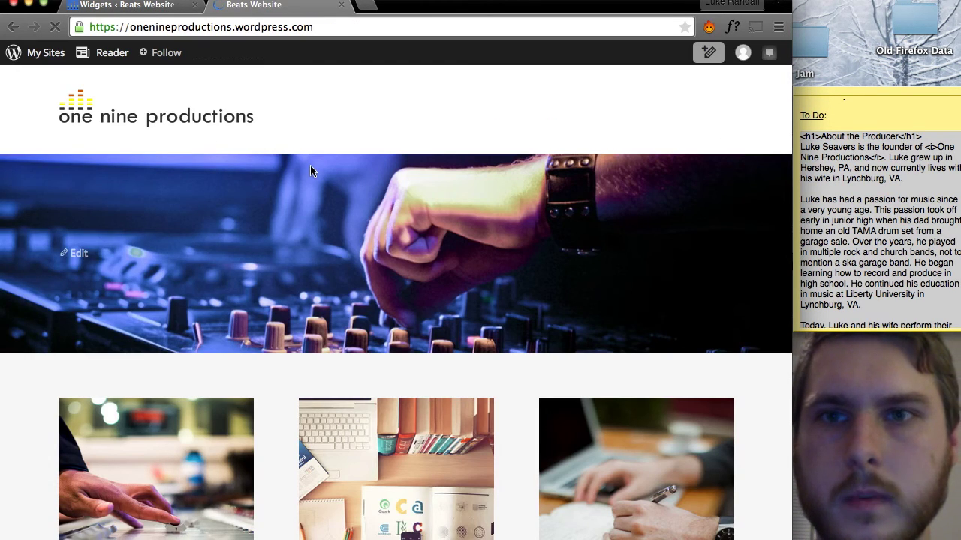
Scroll the live home page down to the footer widgets and back up.
{"action": "scroll", "coordinate": [310, 171], "scroll_direction": "down", "scroll_amount": 3}
{"action": "scroll", "coordinate": [311, 170], "scroll_direction": "down", "scroll_amount": 6}
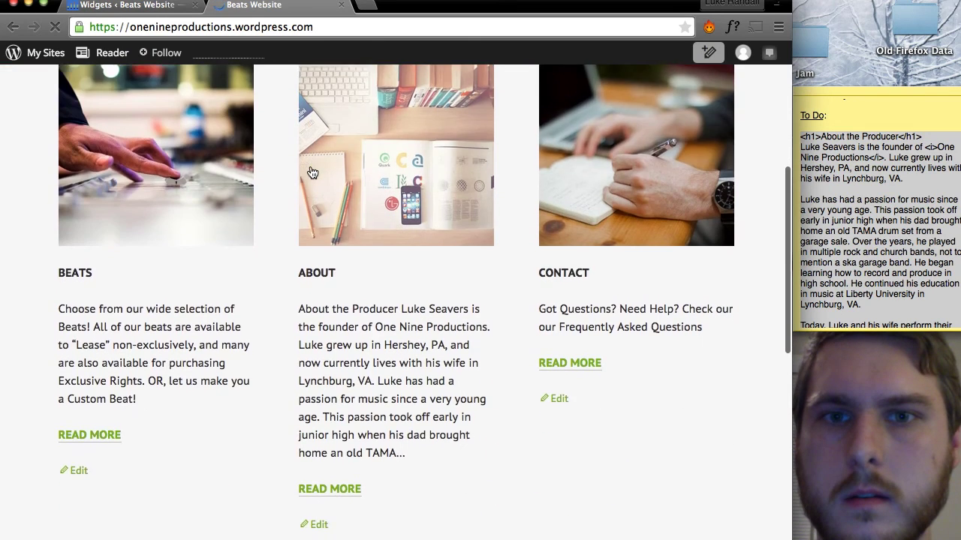
{"action": "scroll", "coordinate": [310, 167], "scroll_direction": "down", "scroll_amount": 4}
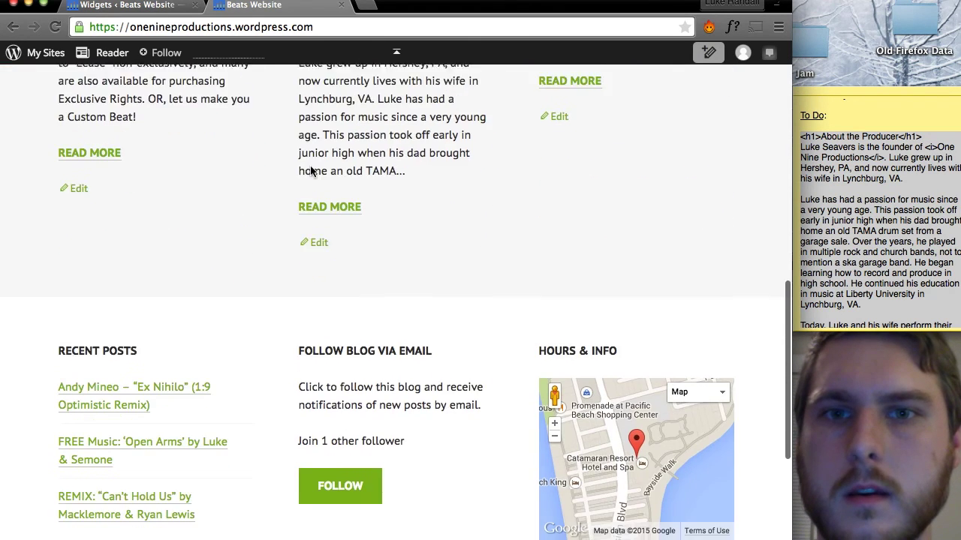
{"action": "scroll", "coordinate": [310, 165], "scroll_direction": "down", "scroll_amount": 3}
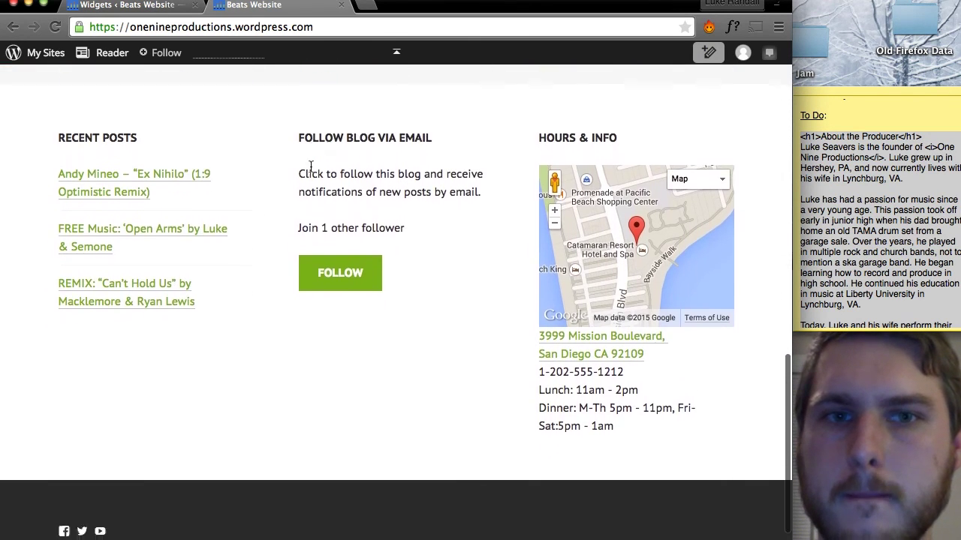
{"action": "scroll", "coordinate": [310, 165], "scroll_direction": "up", "scroll_amount": 2}
{"action": "scroll", "coordinate": [310, 165], "scroll_direction": "up", "scroll_amount": 15}
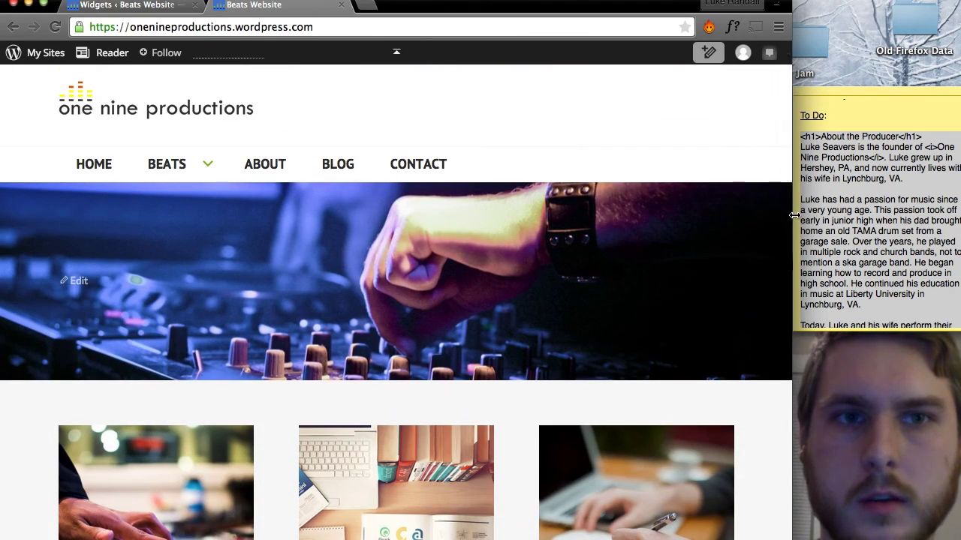
Widen the browser to full screen and review Recent Posts, Follow Blog and Hours & Info map.
{"action": "left_click_drag", "start_coordinate": [793, 216], "coordinate": [956, 230]}
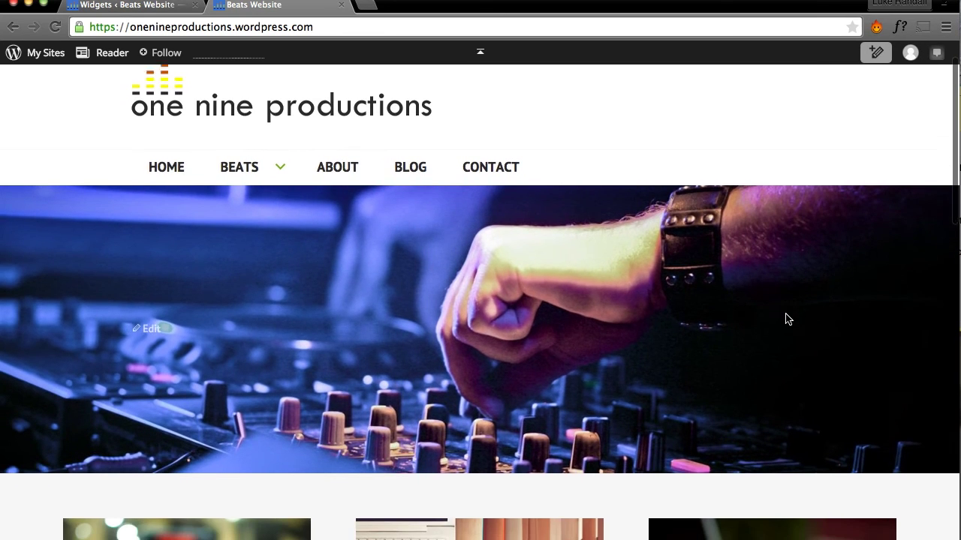
{"action": "scroll", "coordinate": [787, 318], "scroll_direction": "down", "scroll_amount": 1}
{"action": "scroll", "coordinate": [787, 319], "scroll_direction": "down", "scroll_amount": 8}
{"action": "scroll", "coordinate": [785, 319], "scroll_direction": "down", "scroll_amount": 2}
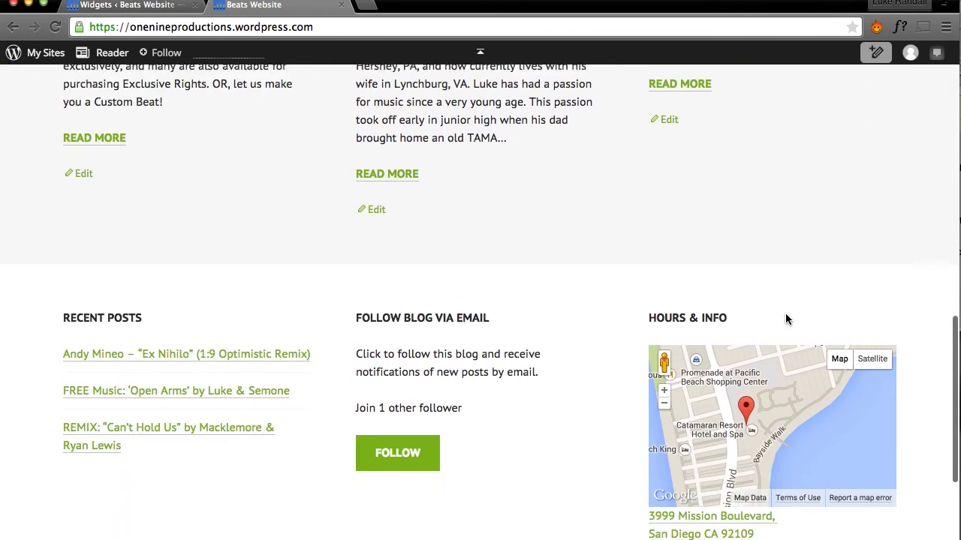
{"action": "scroll", "coordinate": [785, 314], "scroll_direction": "up", "scroll_amount": 3}
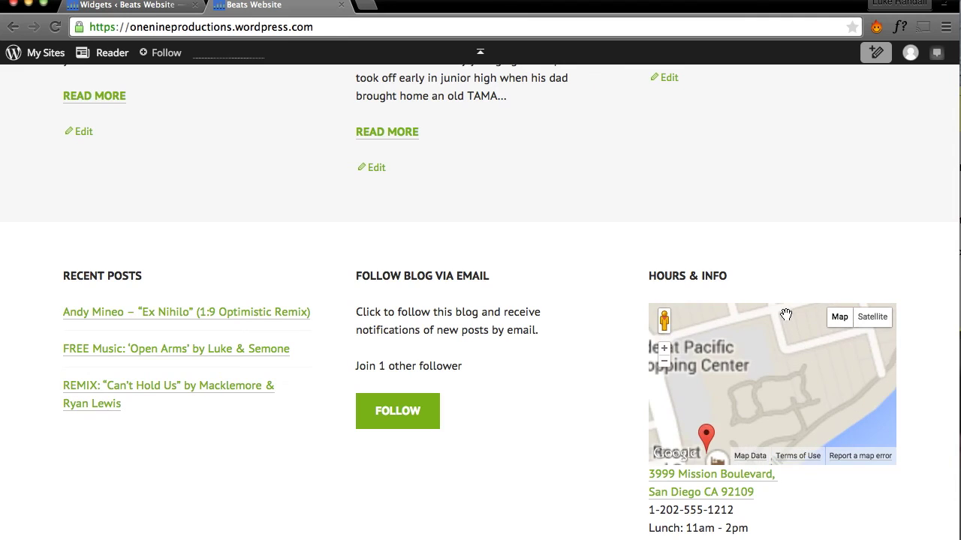
{"action": "scroll", "coordinate": [766, 237], "scroll_direction": "up", "scroll_amount": 11}
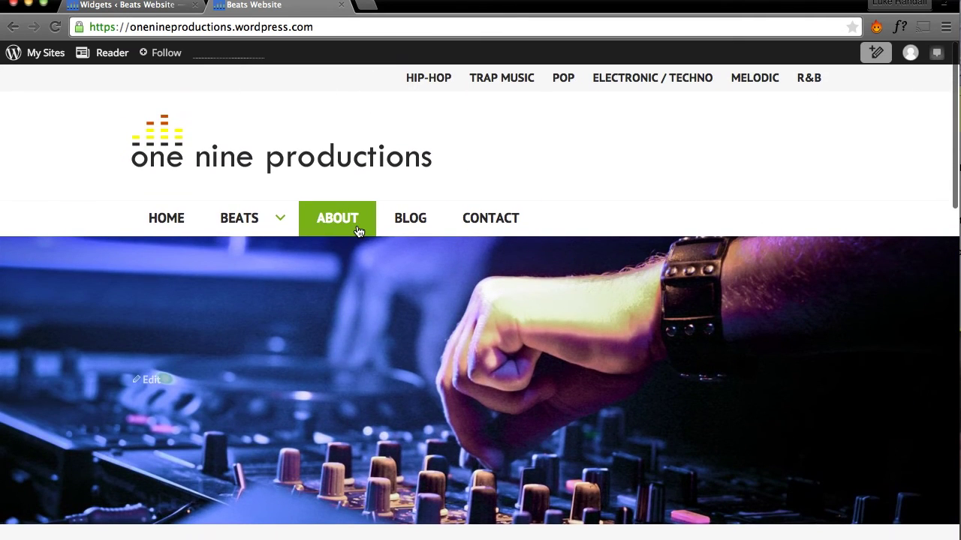
{"action": "left_click", "coordinate": [358, 230]}
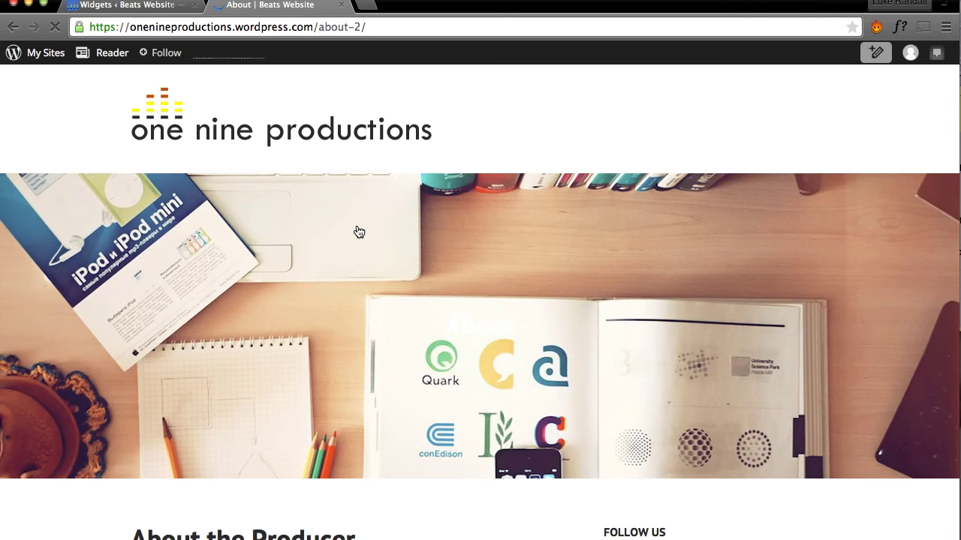
{"action": "scroll", "coordinate": [724, 309], "scroll_direction": "down", "scroll_amount": 6}
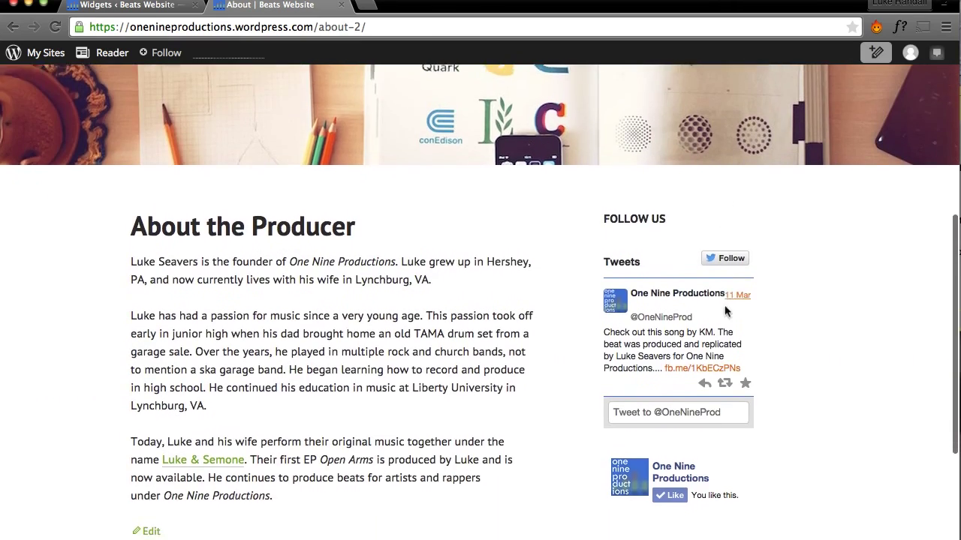
{"action": "scroll", "coordinate": [724, 304], "scroll_direction": "up", "scroll_amount": 6}
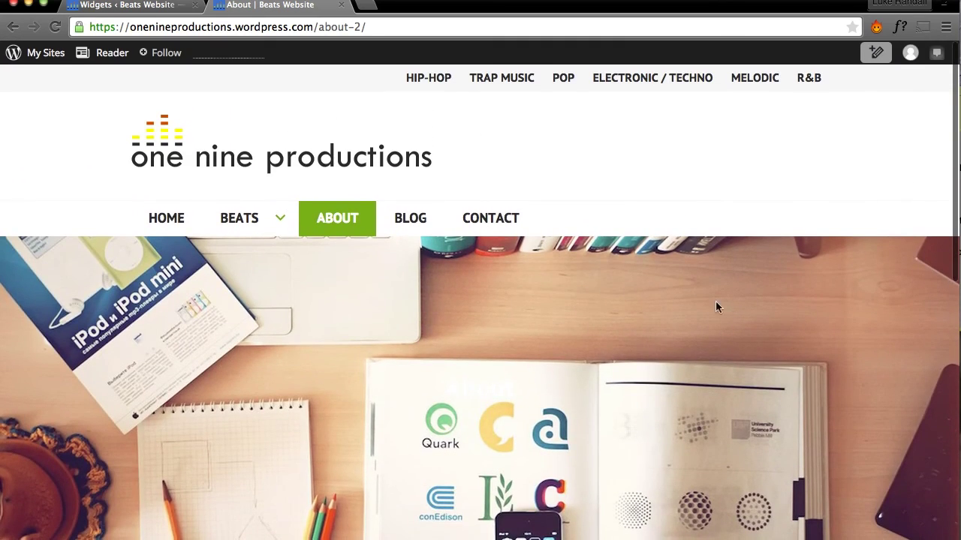
{"action": "left_click", "coordinate": [240, 217]}
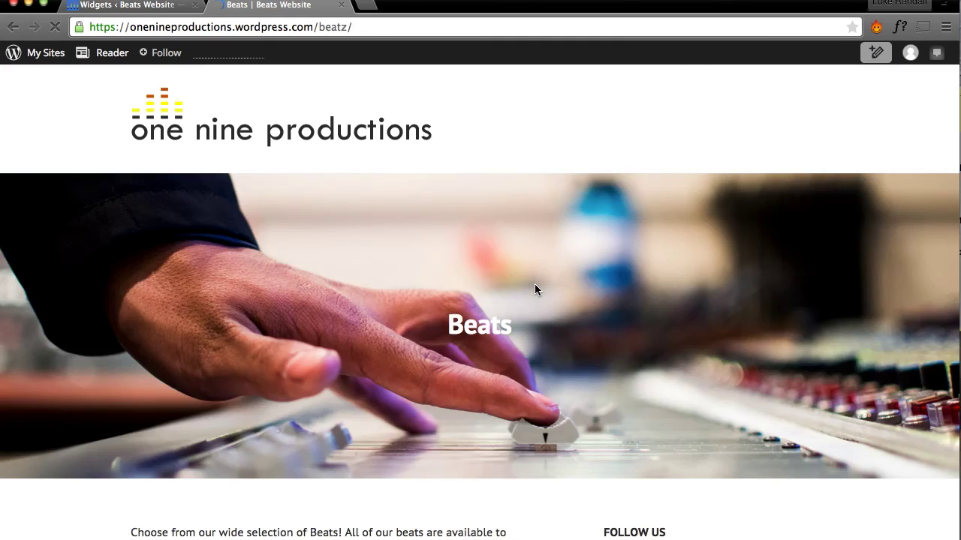
{"action": "scroll", "coordinate": [535, 289], "scroll_direction": "down", "scroll_amount": 10}
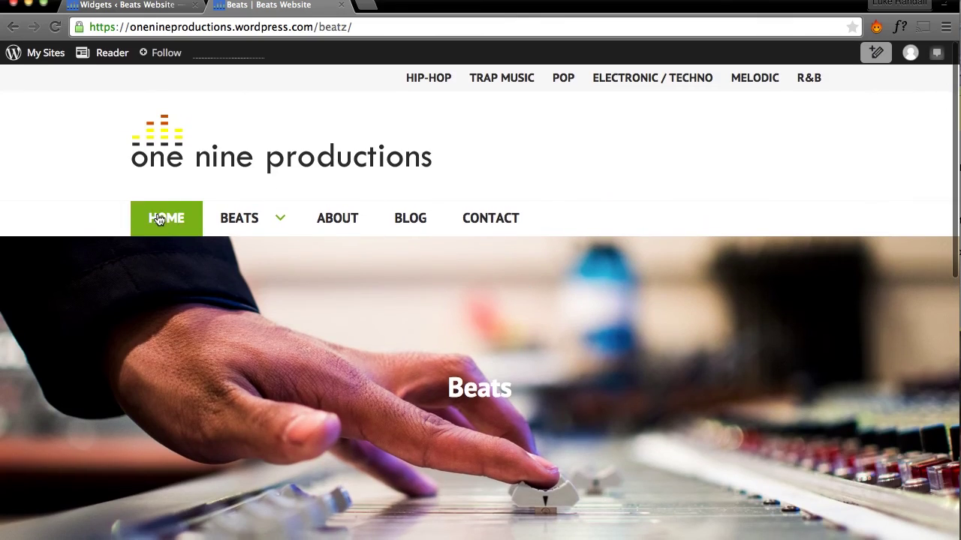
{"action": "left_click", "coordinate": [159, 218]}
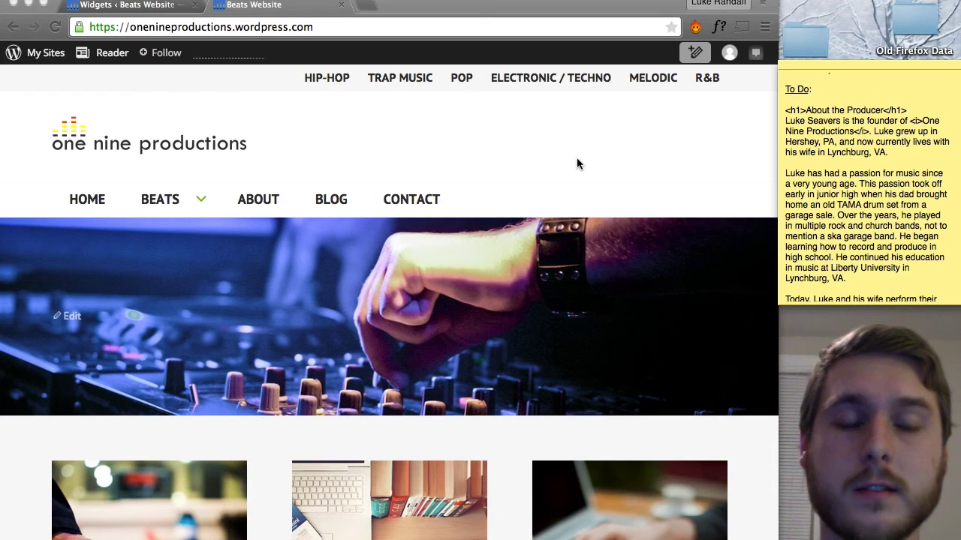